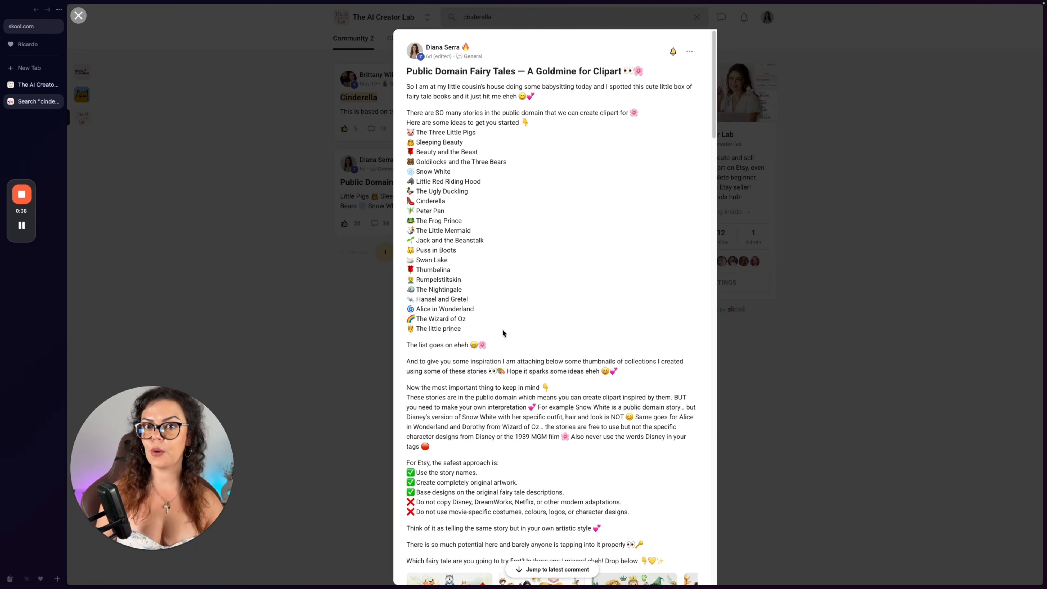
# Look through the clipart thumbnails attached to the public domain fairy tales post, and highlight The little prince in the story list.
pyautogui.scroll(-2, 520, 404)
pyautogui.scroll(-1, 520, 416)
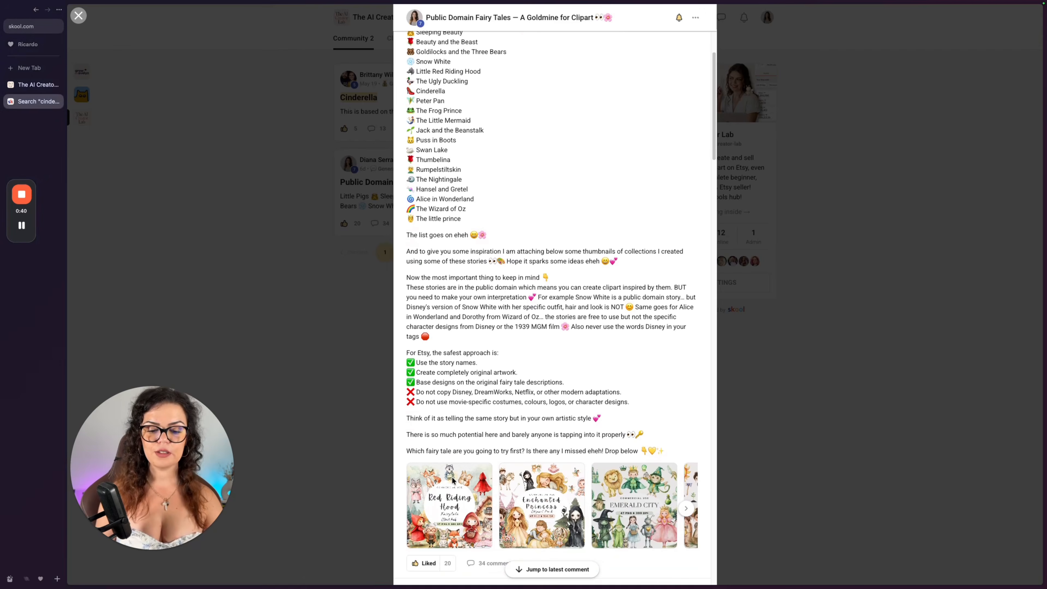
pyautogui.click(453, 495)
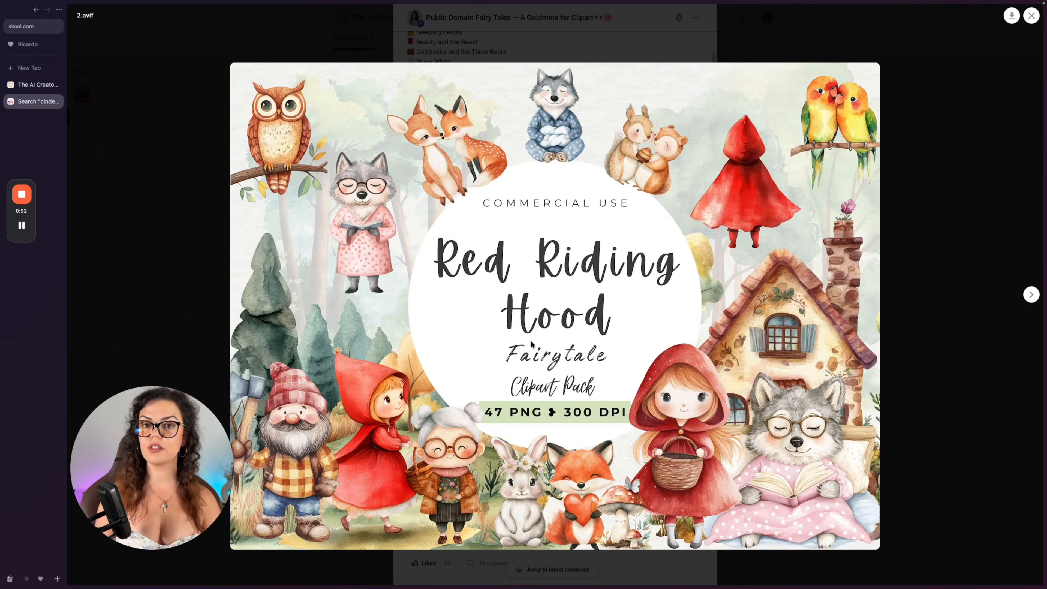
pyautogui.press('Right')
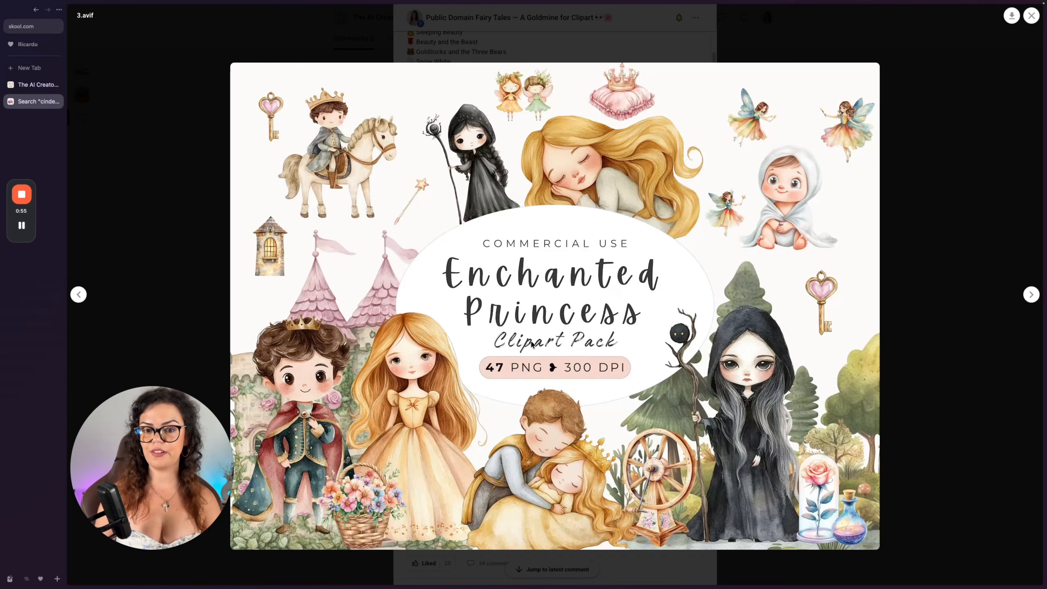
pyautogui.press('Right')
pyautogui.press('Right')
pyautogui.press('Right')
pyautogui.press('Right')
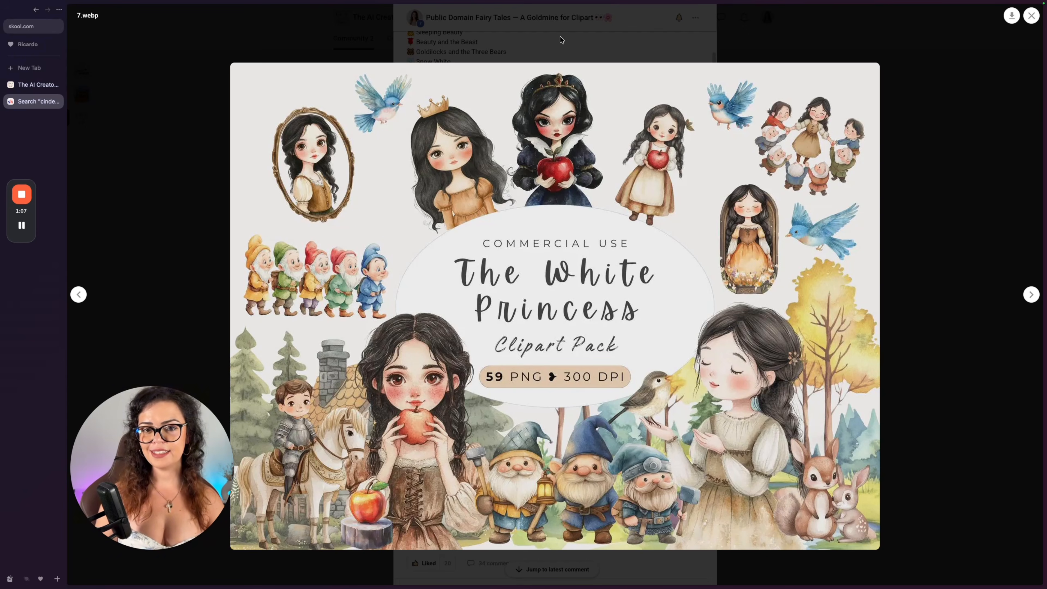
pyautogui.click(563, 48)
pyautogui.scroll(1, 457, 239)
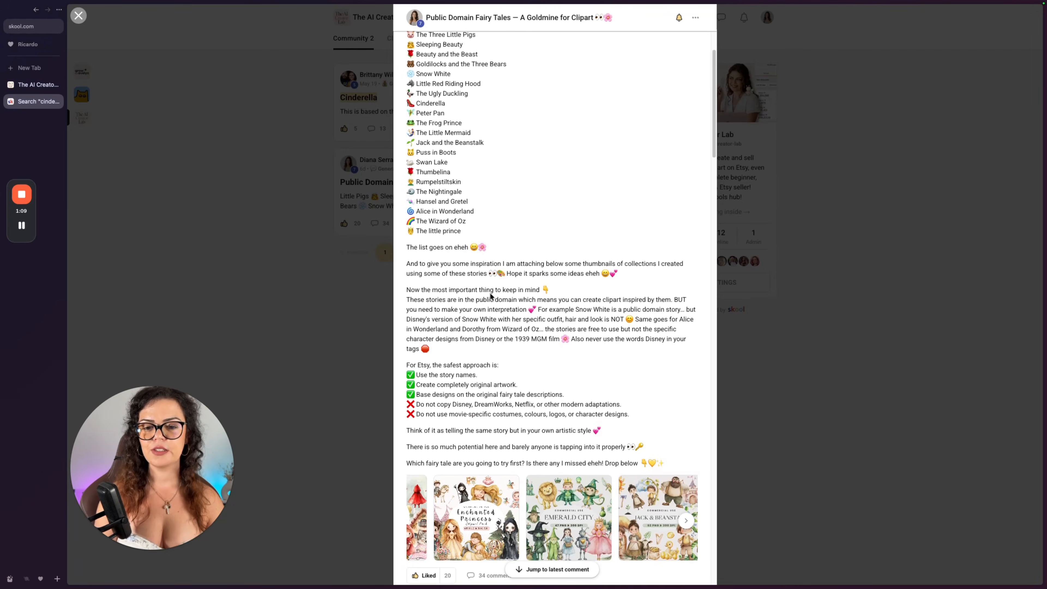
pyautogui.moveTo(464, 242); pyautogui.dragTo(407, 242)
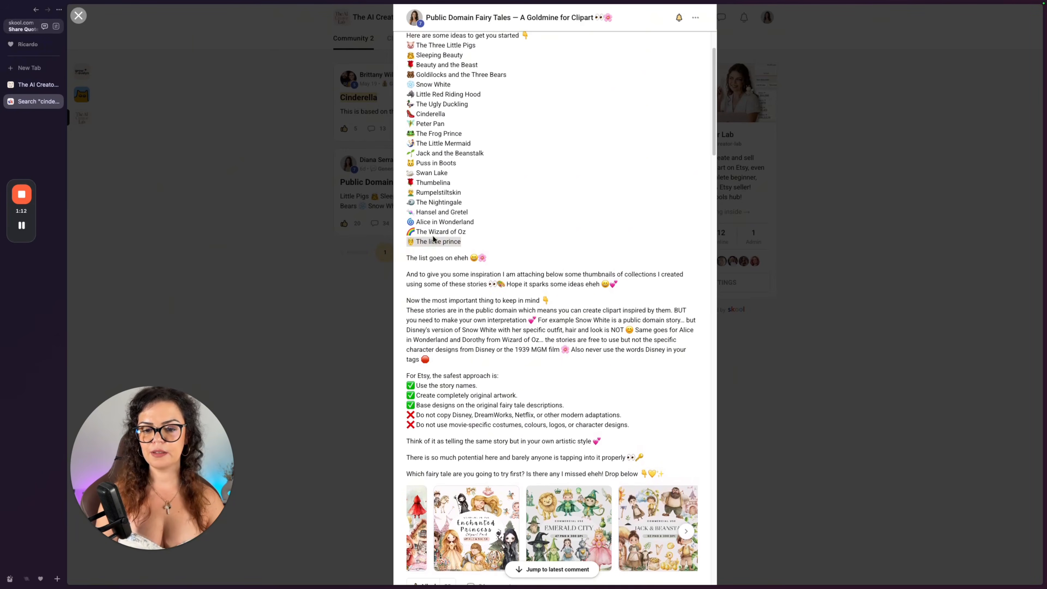
# Switch to The AI Creator Lab and view the Monday Trends details for the watercolor nursery clipart petit prince.
pyautogui.click(40, 87)
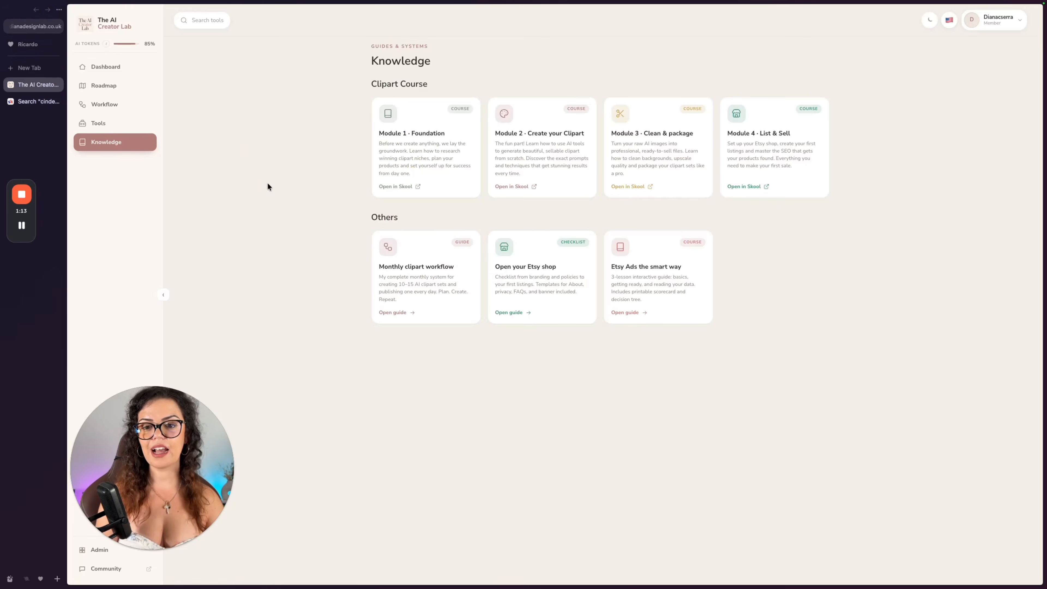
pyautogui.click(106, 67)
pyautogui.click(106, 89)
pyautogui.click(105, 104)
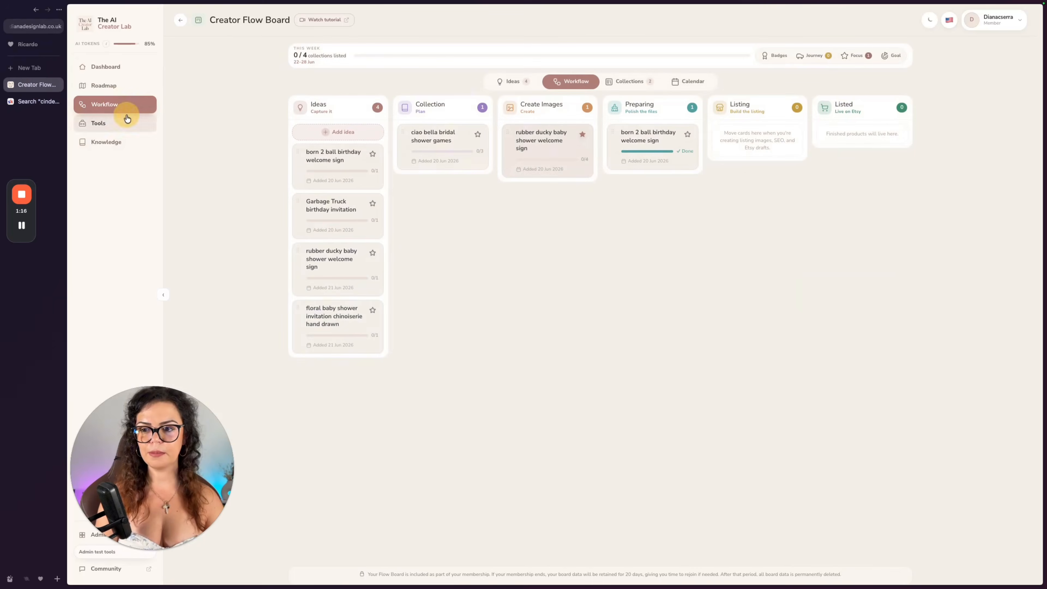
pyautogui.click(99, 123)
pyautogui.click(314, 171)
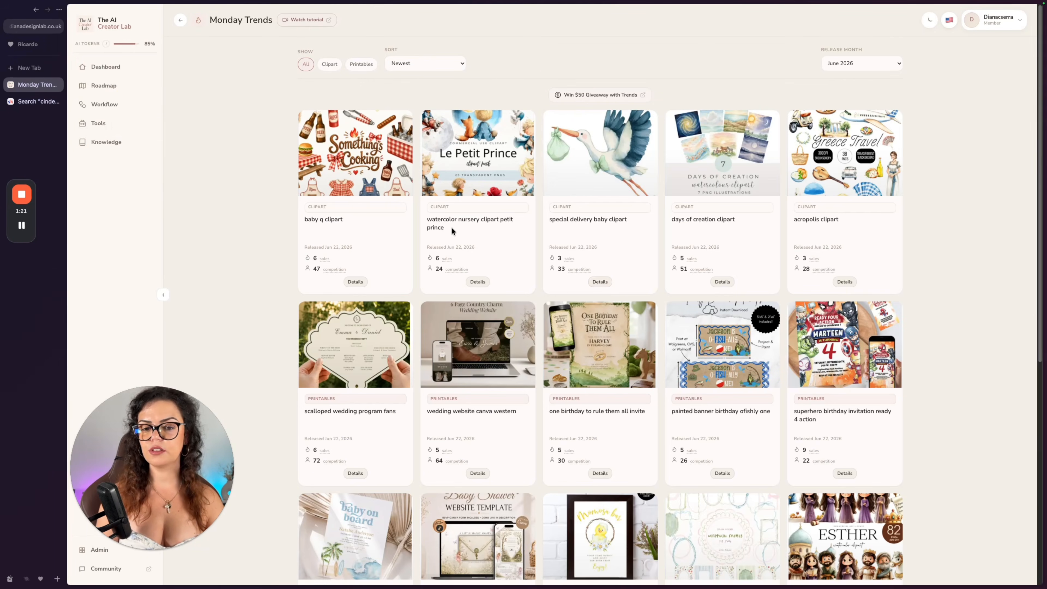
pyautogui.click(480, 282)
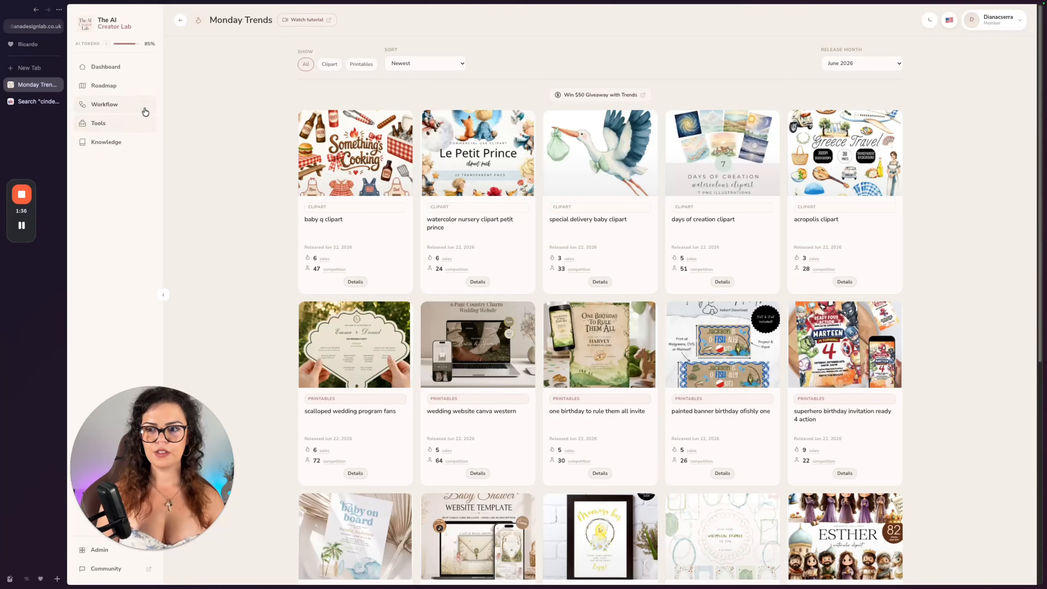
# Open the AI Clipart Prompt Library and copy the Three Little Pigs prompt.
pyautogui.click(120, 123)
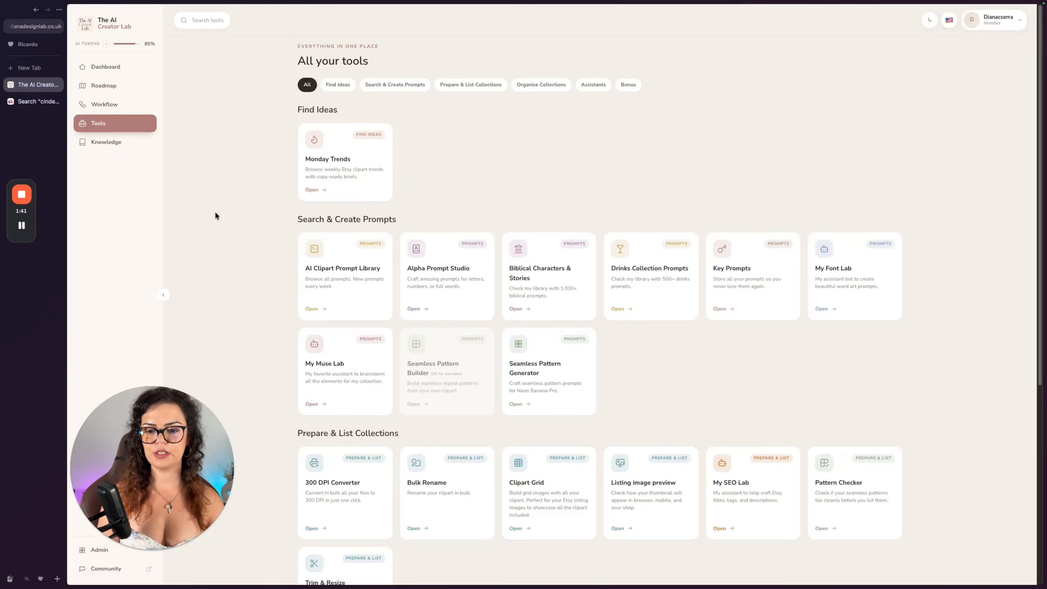
pyautogui.click(327, 307)
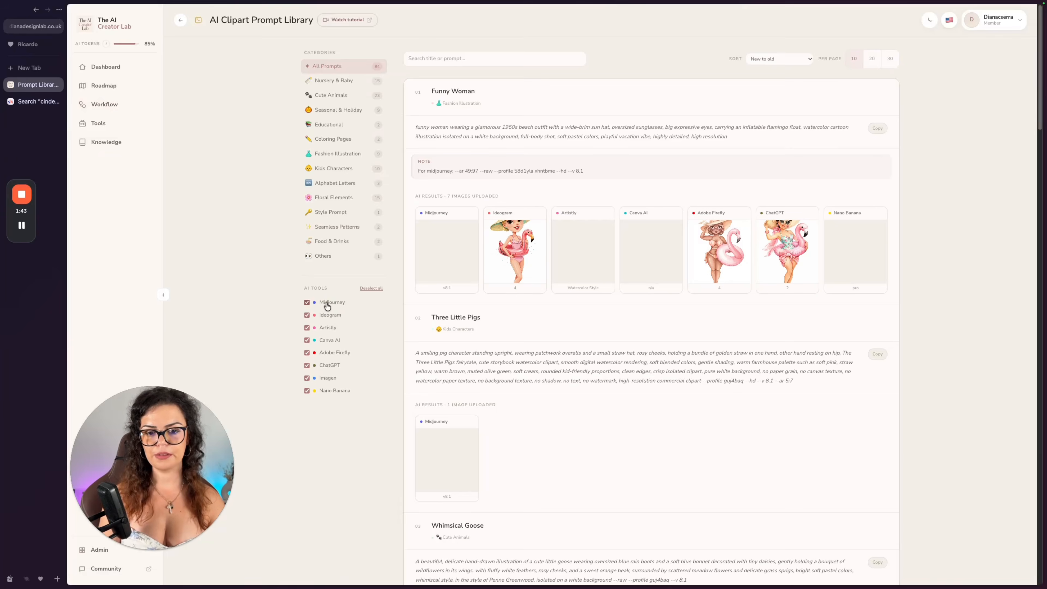
pyautogui.scroll(-3, 533, 355)
pyautogui.click(874, 299)
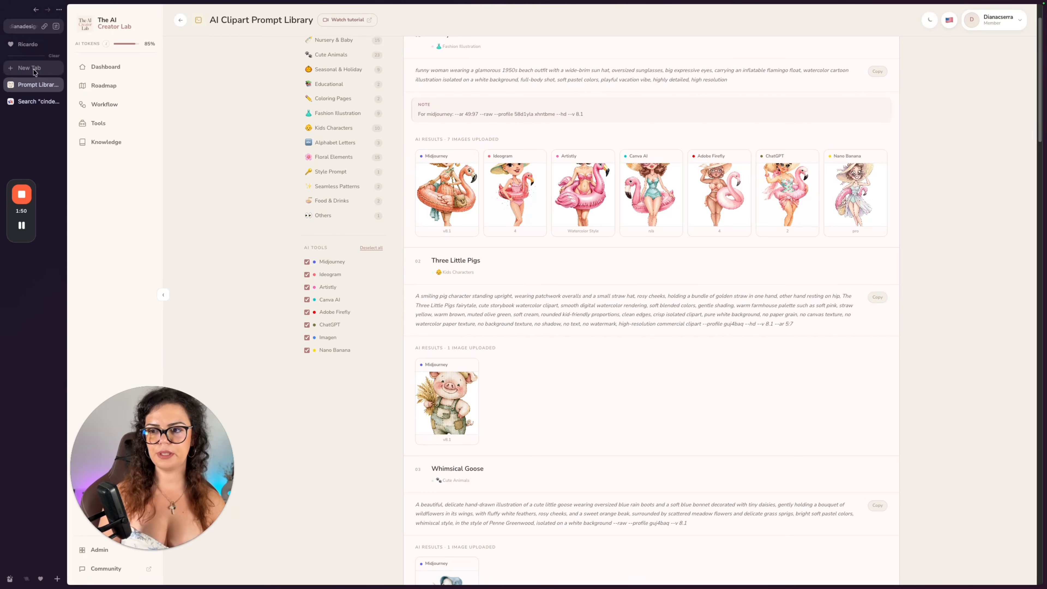
# Return to the tools, narrow them to Assistants, and open My Muse Lab with its recent collections displayed.
pyautogui.click(180, 20)
pyautogui.scroll(-6, 568, 365)
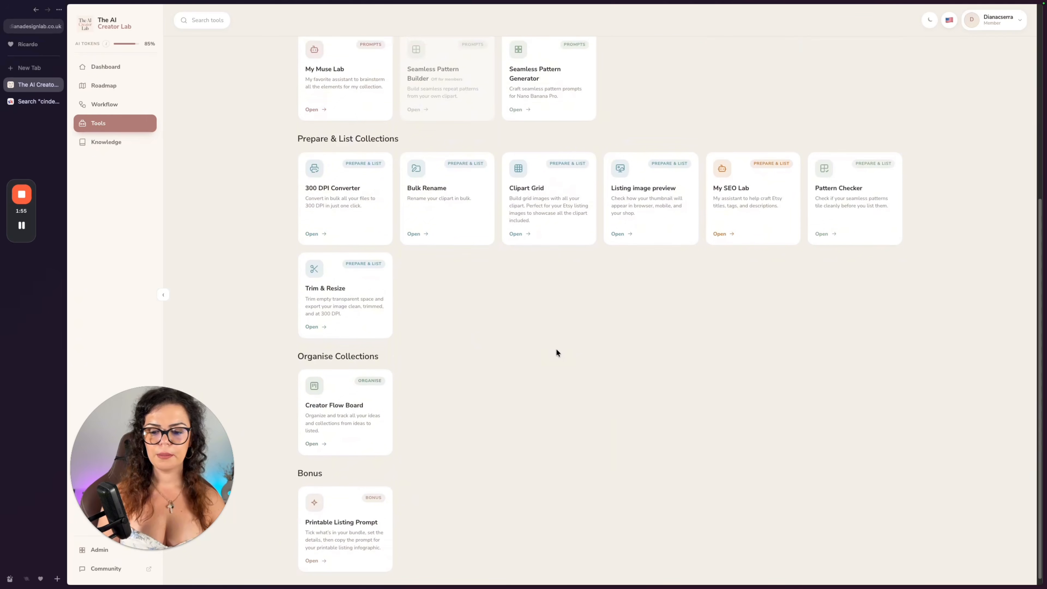
pyautogui.scroll(6, 459, 350)
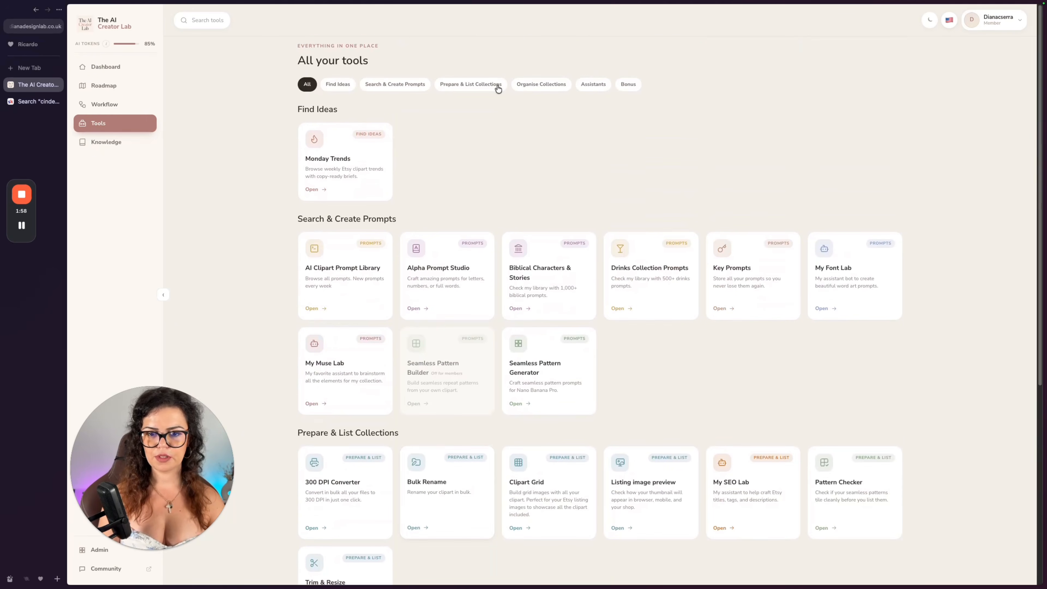
pyautogui.click(593, 84)
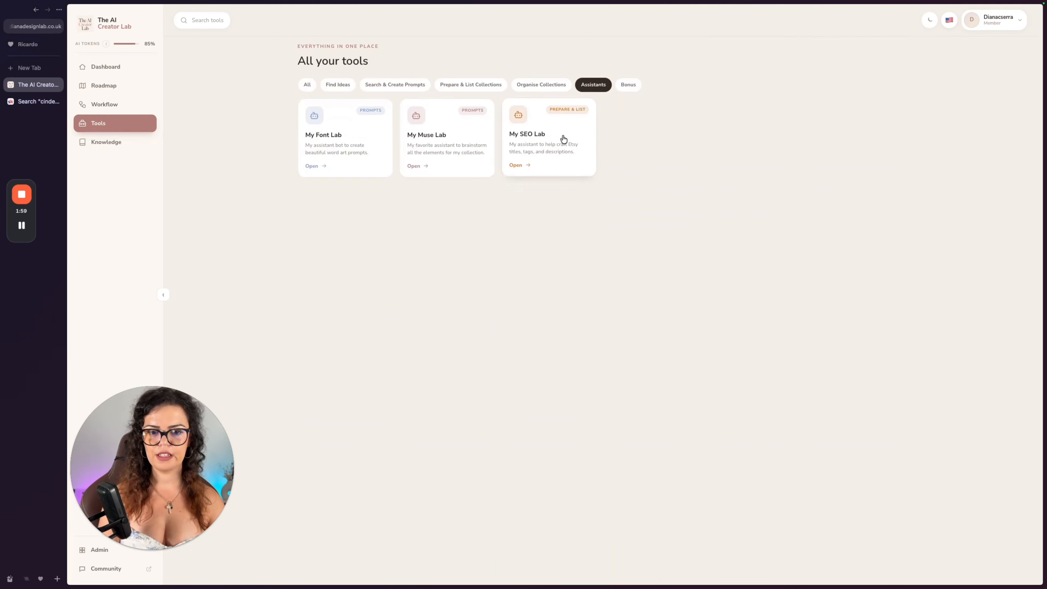
pyautogui.click(440, 144)
pyautogui.click(423, 66)
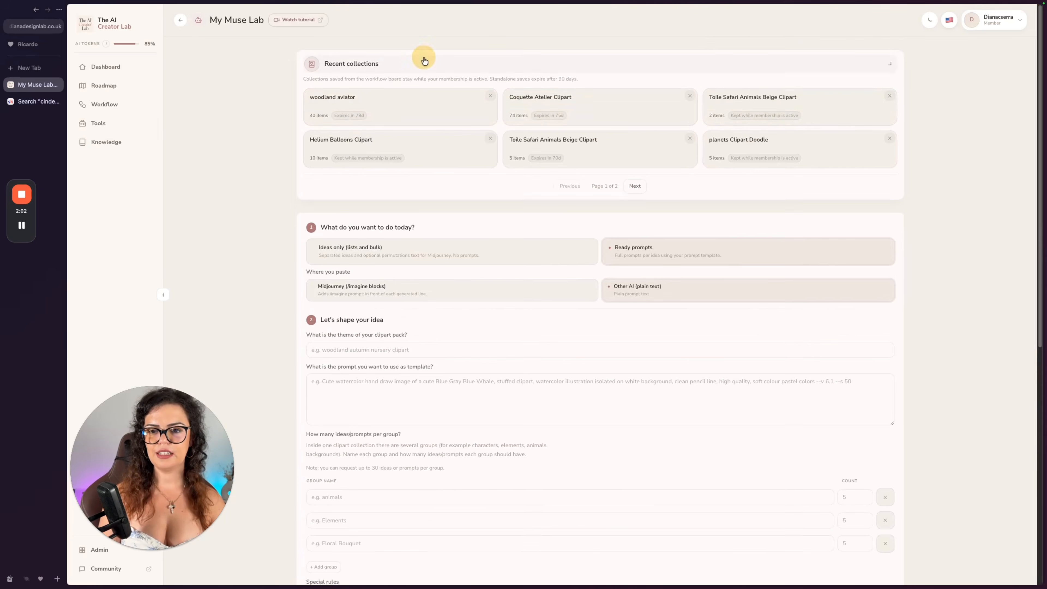
# Start a chat with the My Muse Lab GPT in ChatGPT by sending "hi", and answer its question with option 2.
pyautogui.click(33, 69)
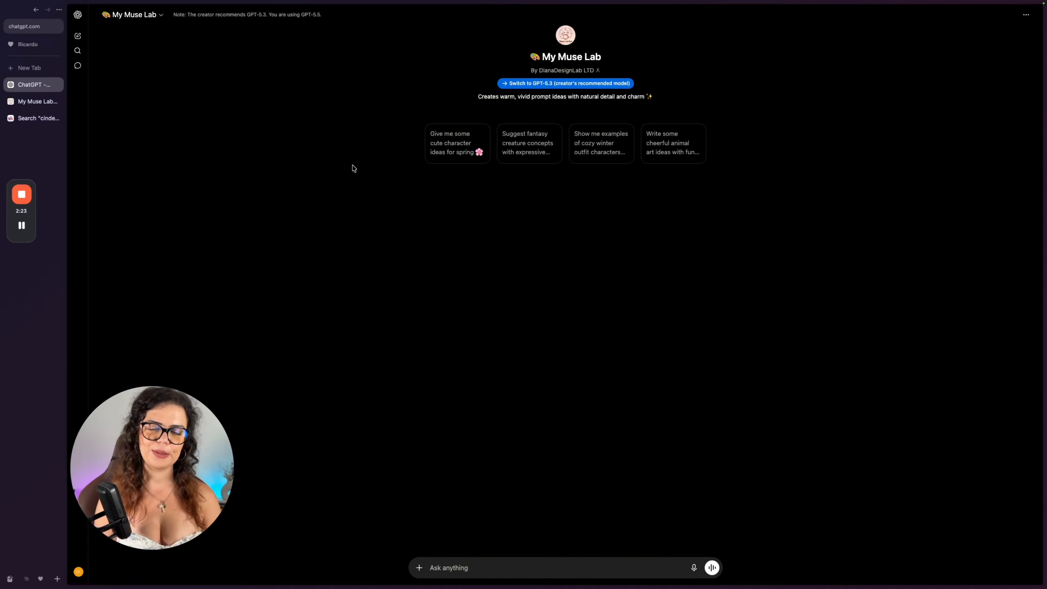
pyautogui.write('hi')
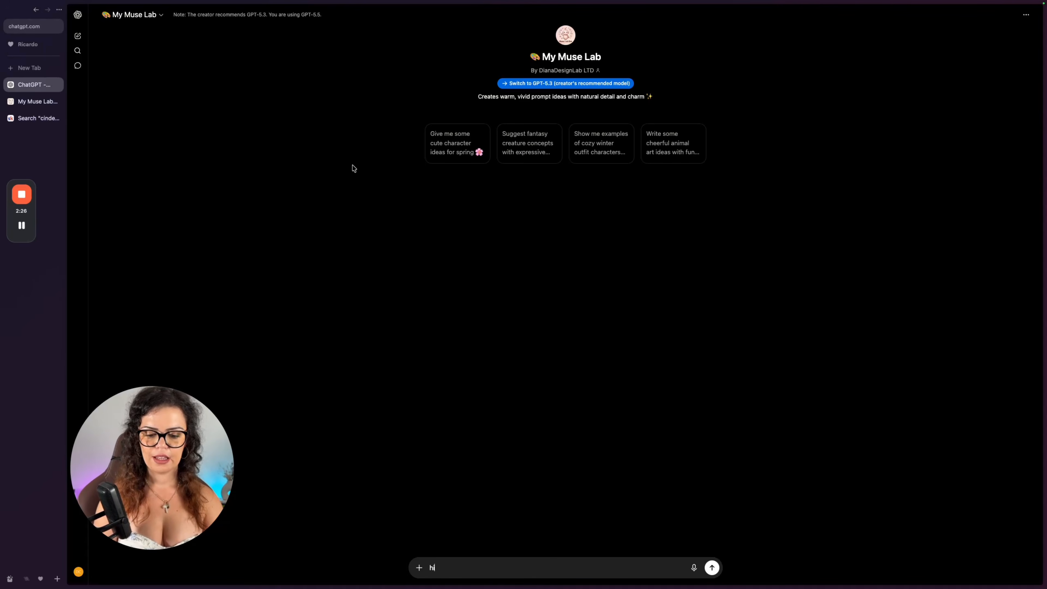
pyautogui.press('Return')
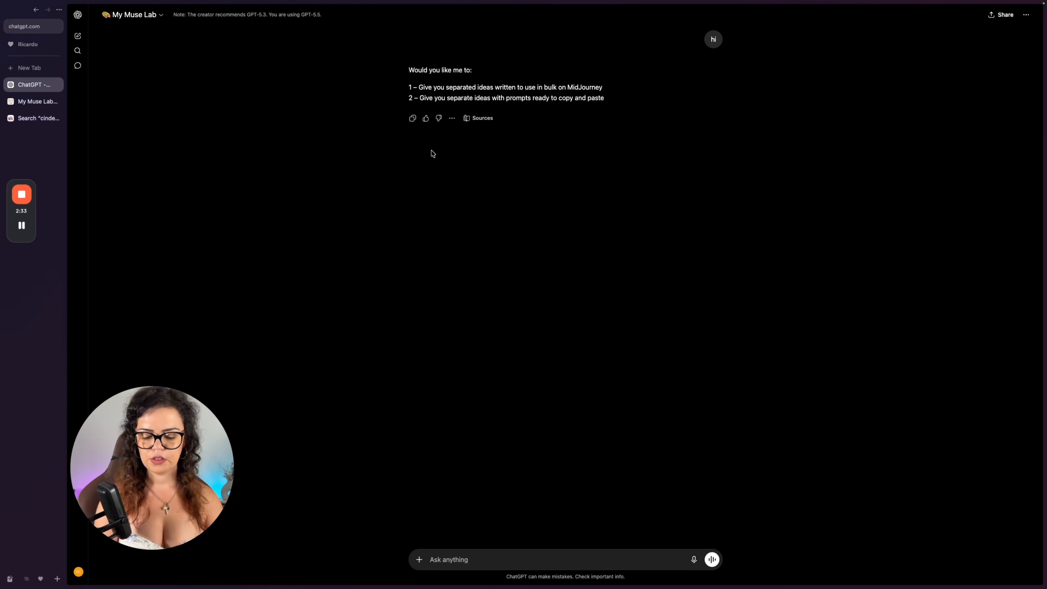
pyautogui.write('2')
pyautogui.press('Return')
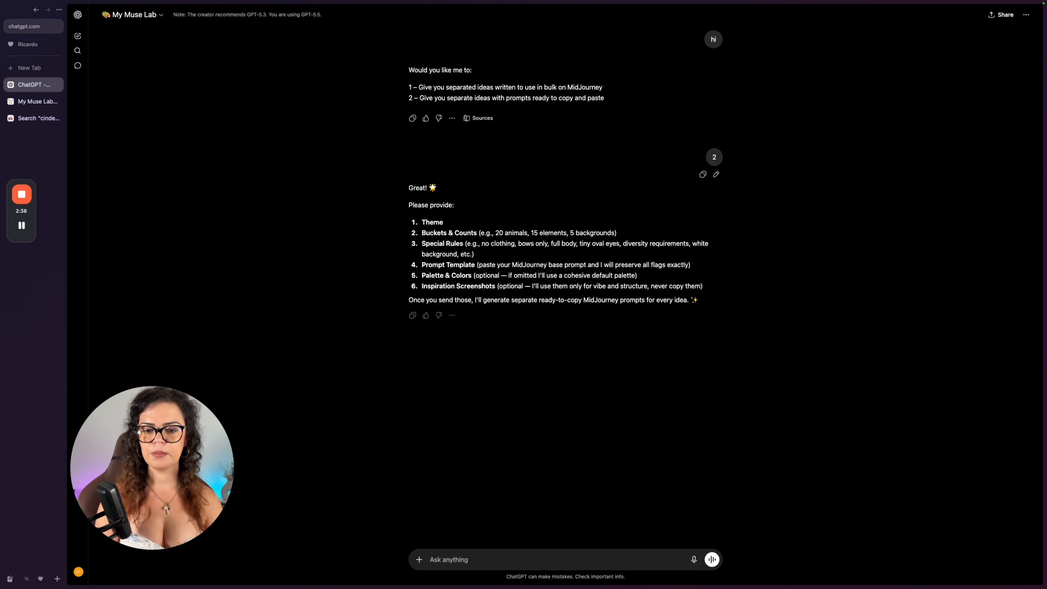
# Draft the brief: theme "The Little Prince"; counts "10 little prince (keep always the same outfit and hair for consistency), 15 elements, 5 background".
pyautogui.write('1 - The Little Prince')
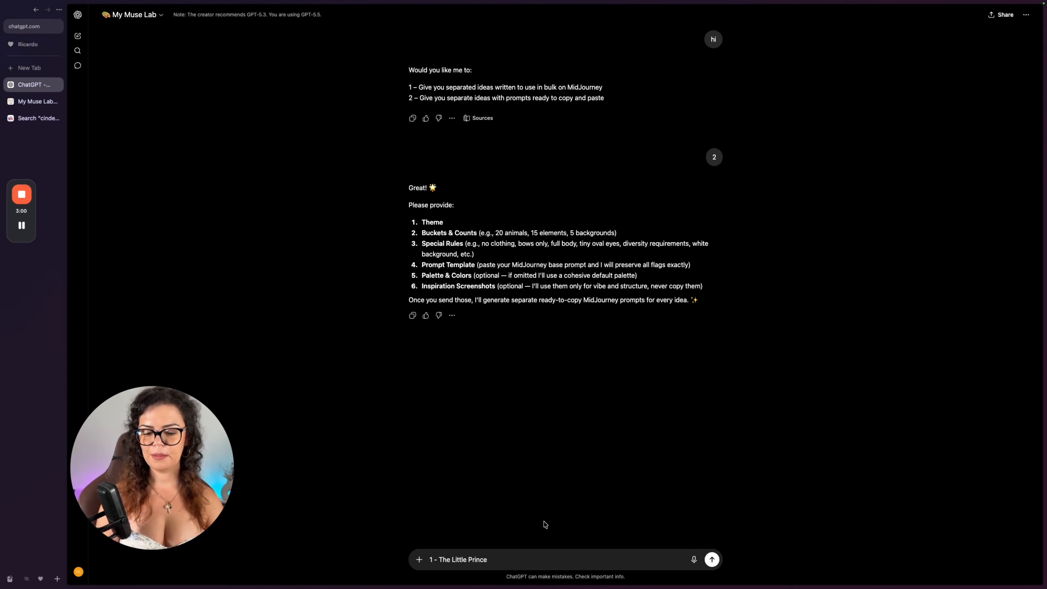
pyautogui.hotkey('shift', 'Return')
pyautogui.write('2 -')
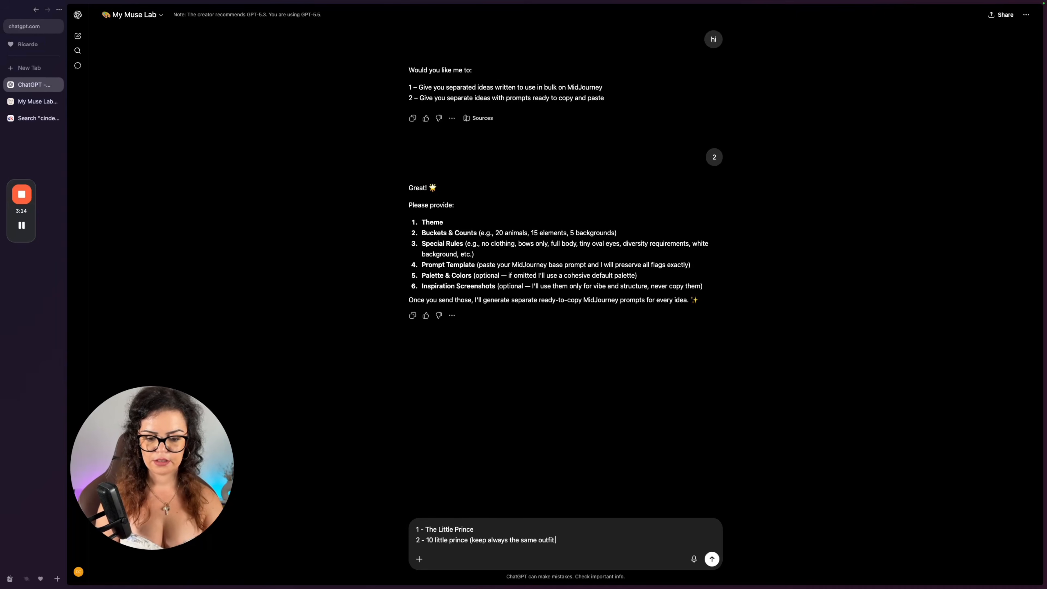
pyautogui.write('for consistency), 15 elements, 5 background')
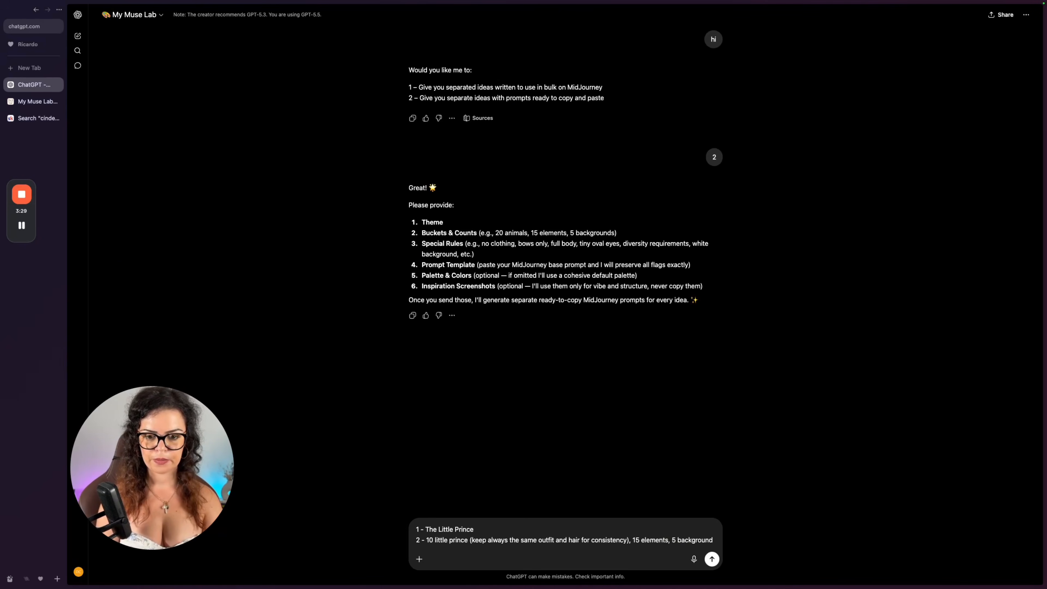
pyautogui.hotkey('shift', 'Return')
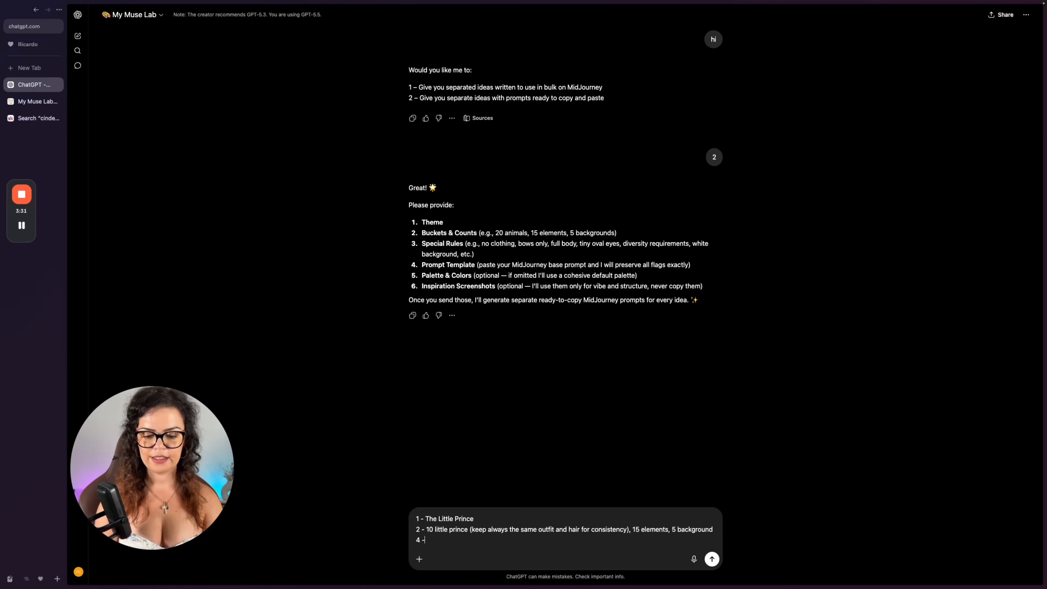
# Copy the Three Little Pigs prompt from the AI Clipart Prompt Library and paste it as item 4 of the ChatGPT brief.
pyautogui.click(33, 101)
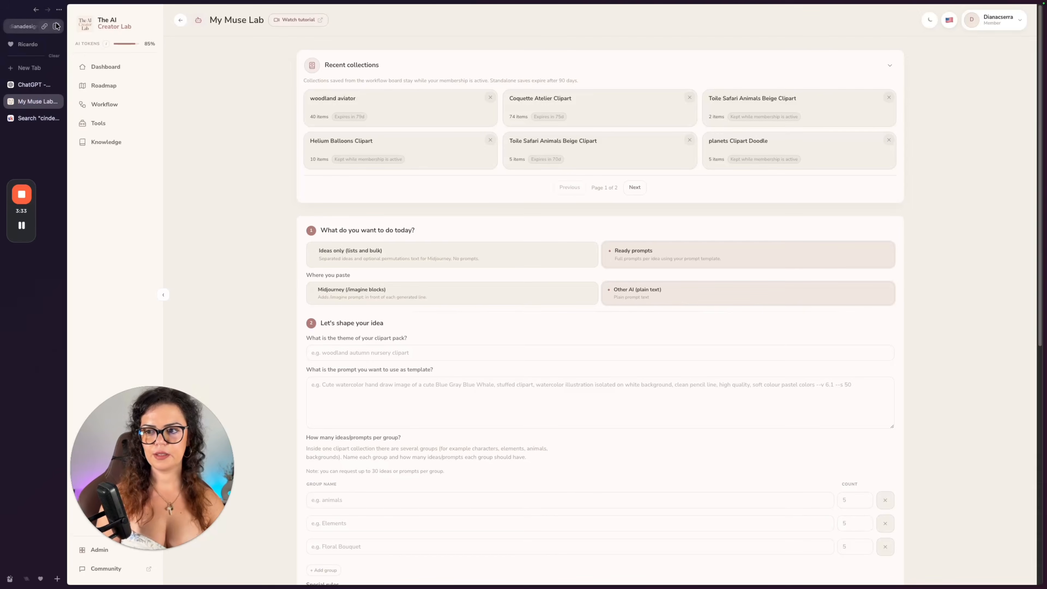
pyautogui.click(35, 10)
pyautogui.click(36, 10)
pyautogui.click(876, 297)
pyautogui.click(35, 85)
pyautogui.press('super+v')
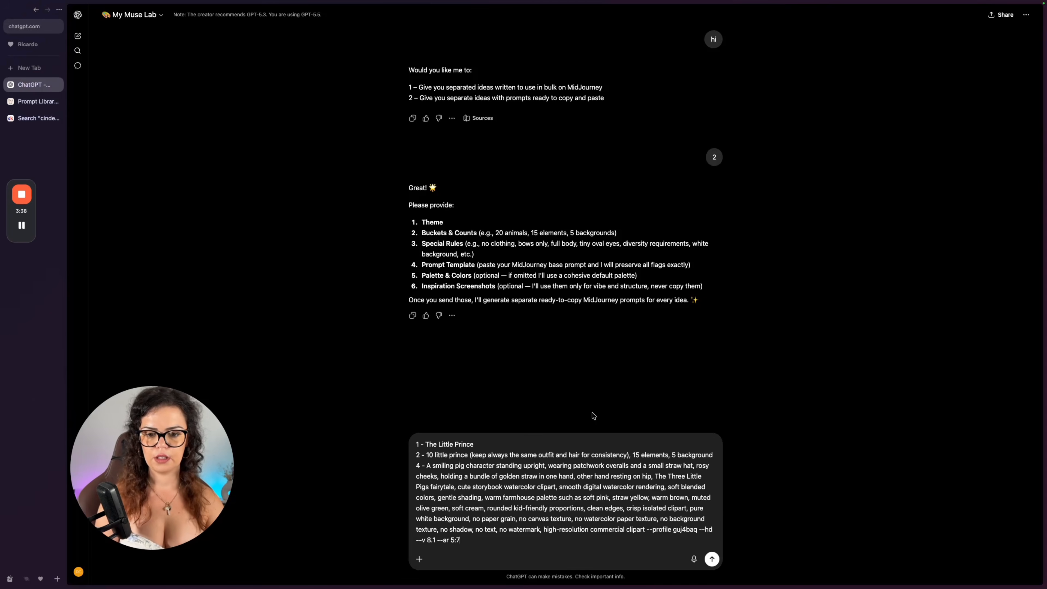
# Add item 5 to the brief: "i want bue/yellow colouts like the image atatched".
pyautogui.hotkey('shift', 'Return')
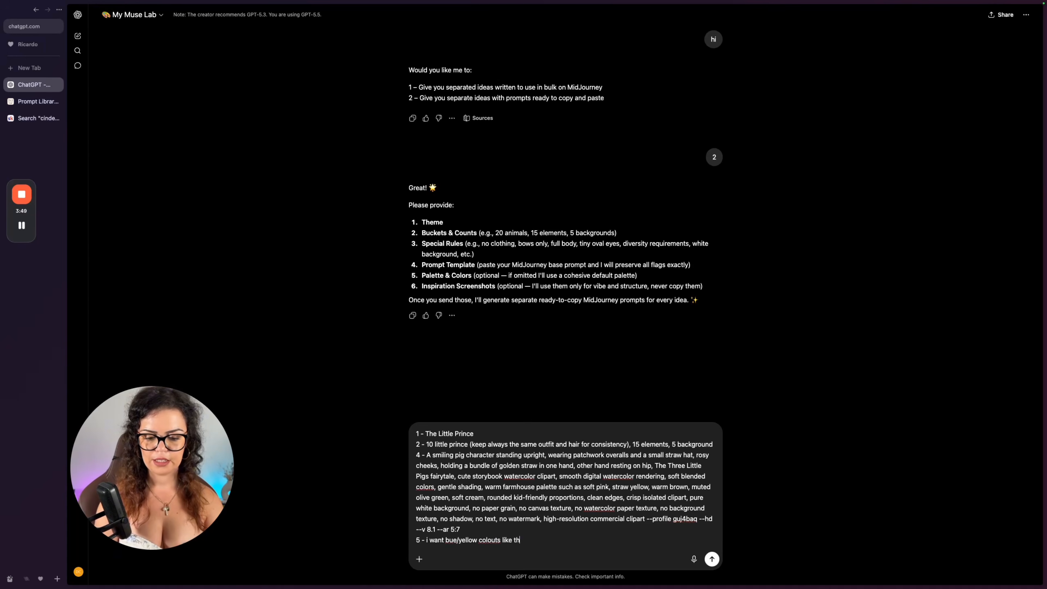
pyautogui.write('mage atatched')
pyautogui.hotkey('shift', 'Return')
# Search the web in a new tab for little prince clipart.
pyautogui.press('super+t')
pyautogui.write('p')
pyautogui.press('BackSpace')
pyautogui.press('BackSpace')
pyautogui.write('luttle')
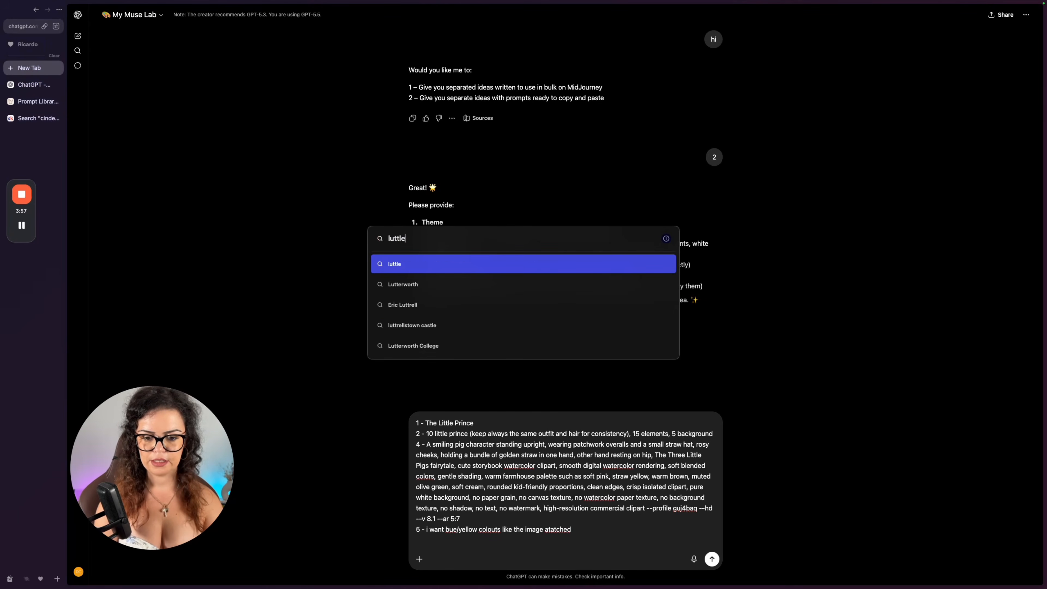
pyautogui.write(' p rince clipart')
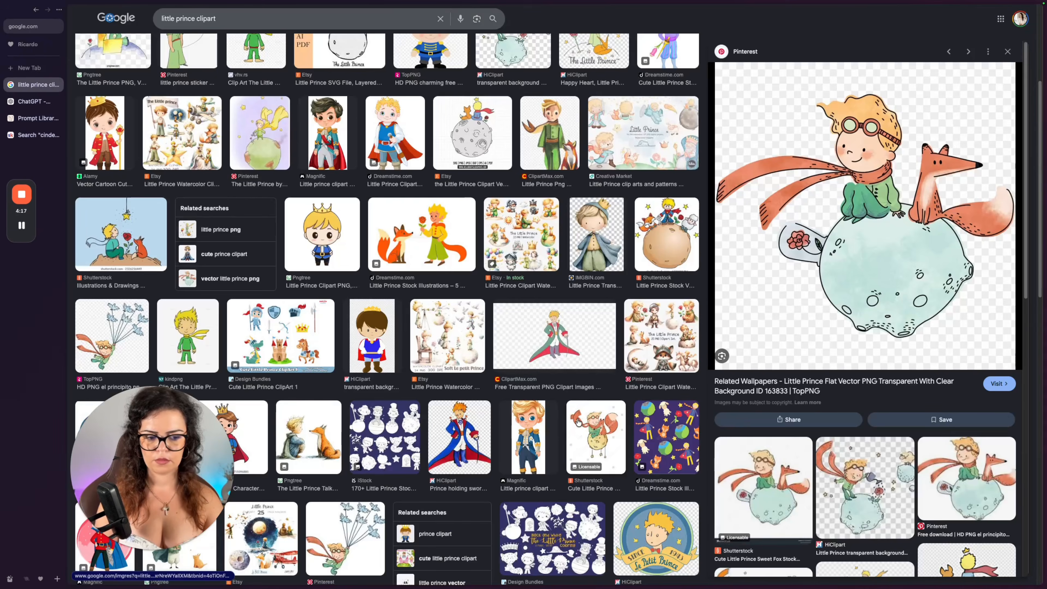
# Capture a screenshot of the little prince and fox on a planet, and send it attached to the ChatGPT brief.
pyautogui.press('super+shift+4')
pyautogui.moveTo(711, 62)
pyautogui.mouseDown()
pyautogui.moveTo(959, 254)
pyautogui.moveTo(1015, 358)
pyautogui.mouseUp()
pyautogui.click(30, 99)
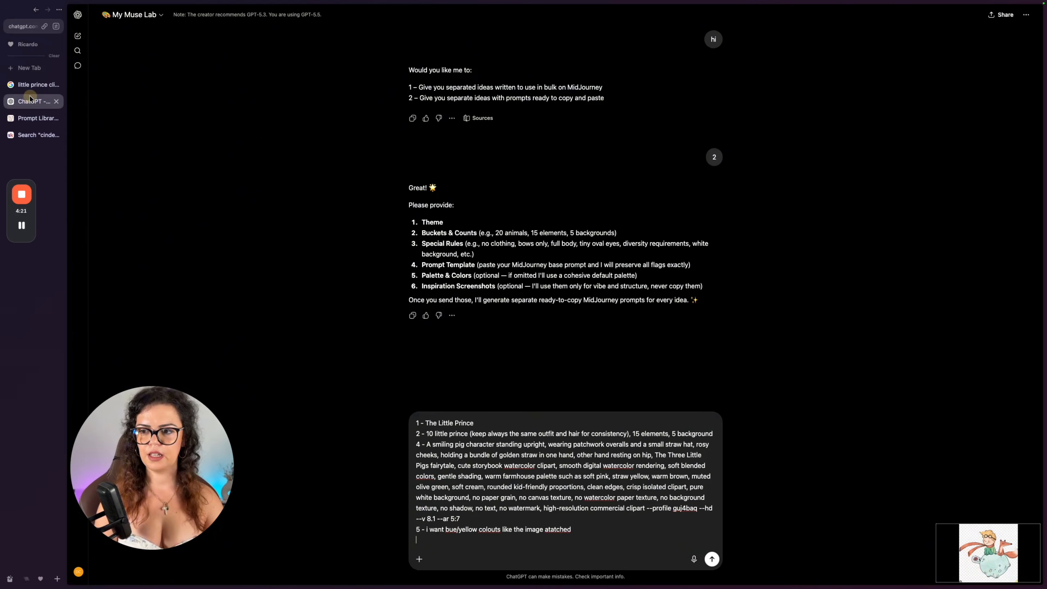
pyautogui.moveTo(989, 546); pyautogui.dragTo(561, 499)
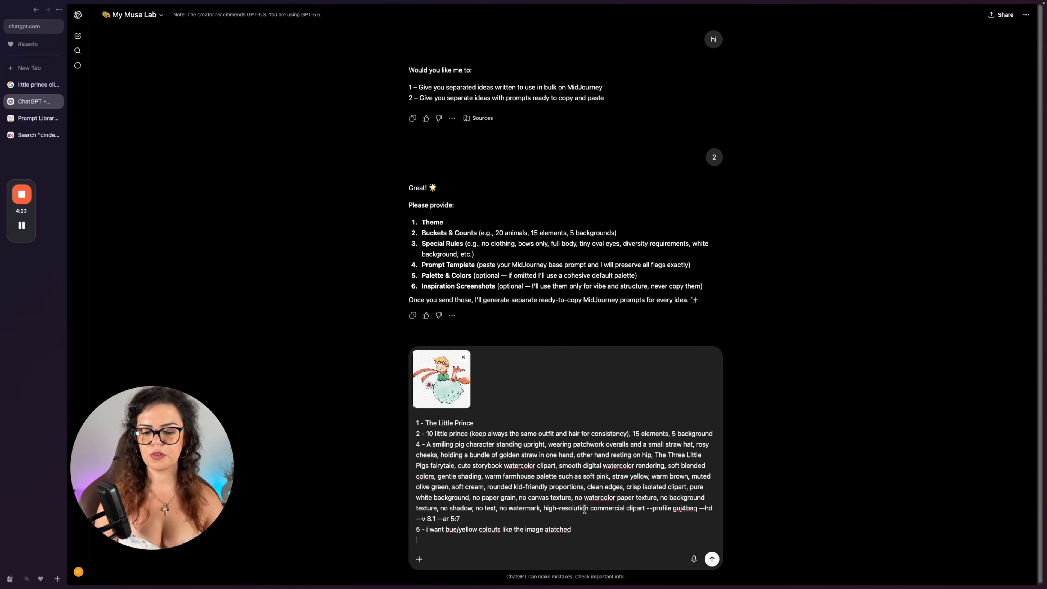
pyautogui.press('Return')
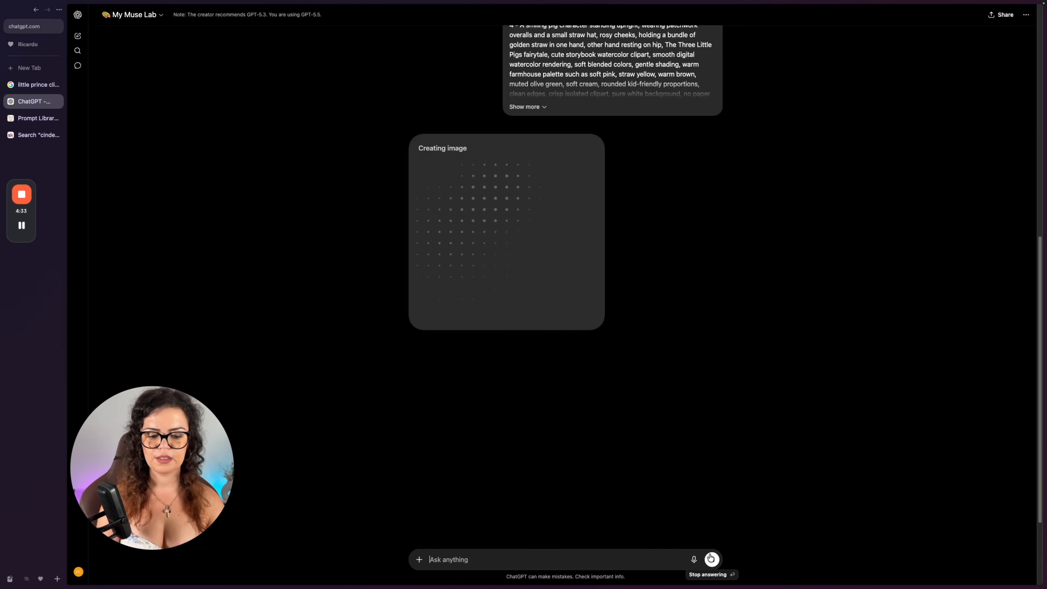
# Edit the sent Little Prince brief to add "Do not create image, prompt" at its end and resend it.
pyautogui.scroll(6, 617, 293)
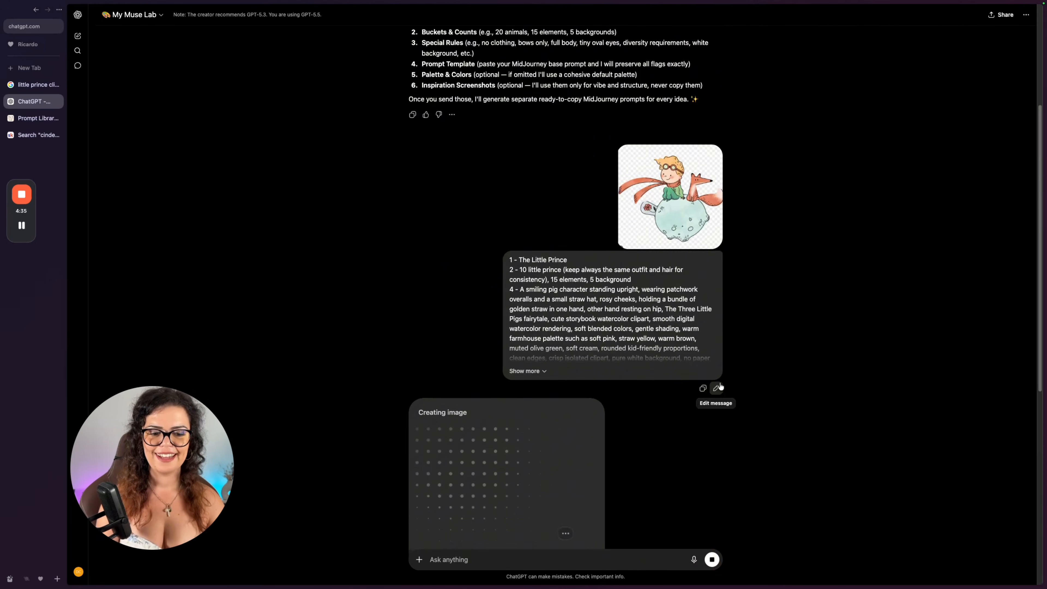
pyautogui.click(717, 388)
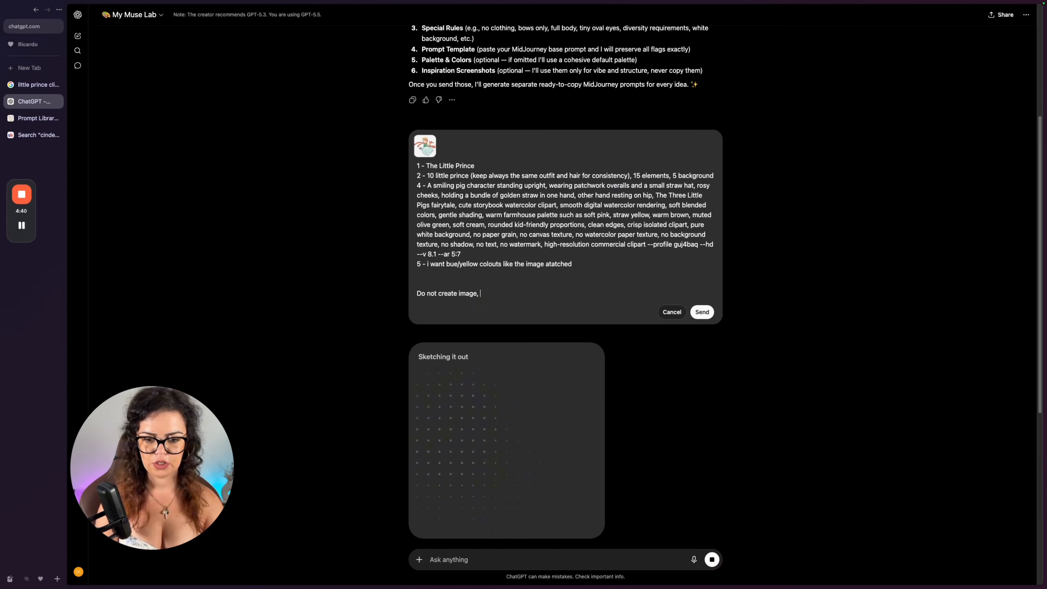
pyautogui.write('prompts')
pyautogui.click(691, 313)
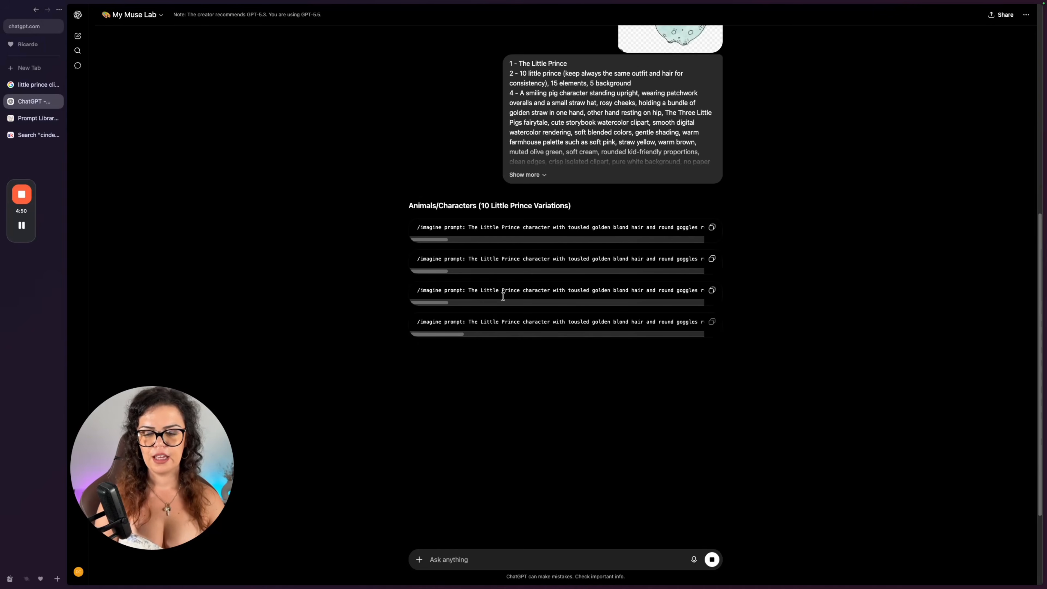
# Open Midjourney side by side with the ChatGPT conversation.
pyautogui.click(31, 66)
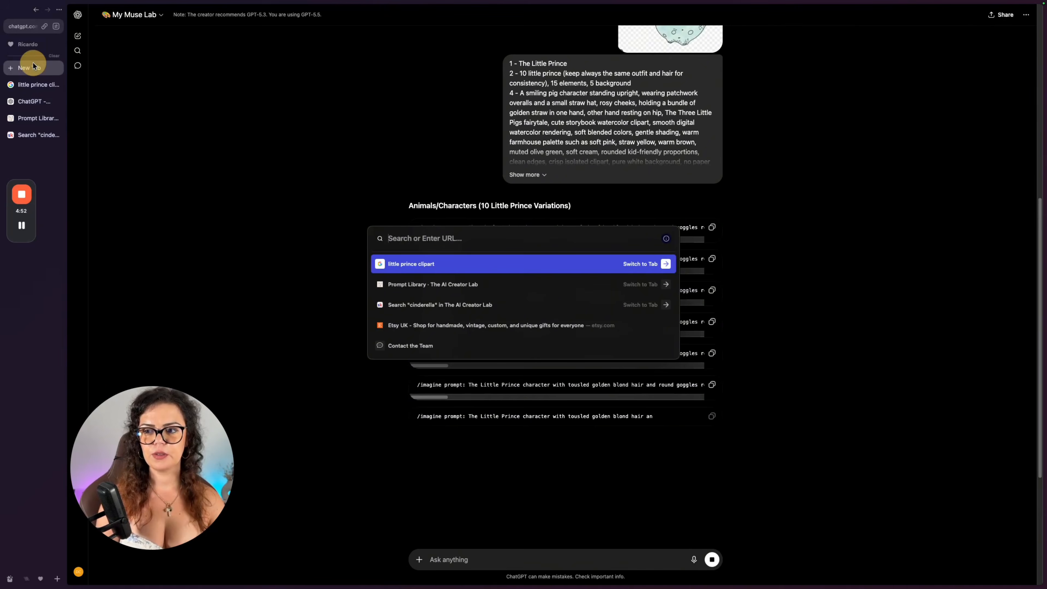
pyautogui.write('m')
pyautogui.press('Escape')
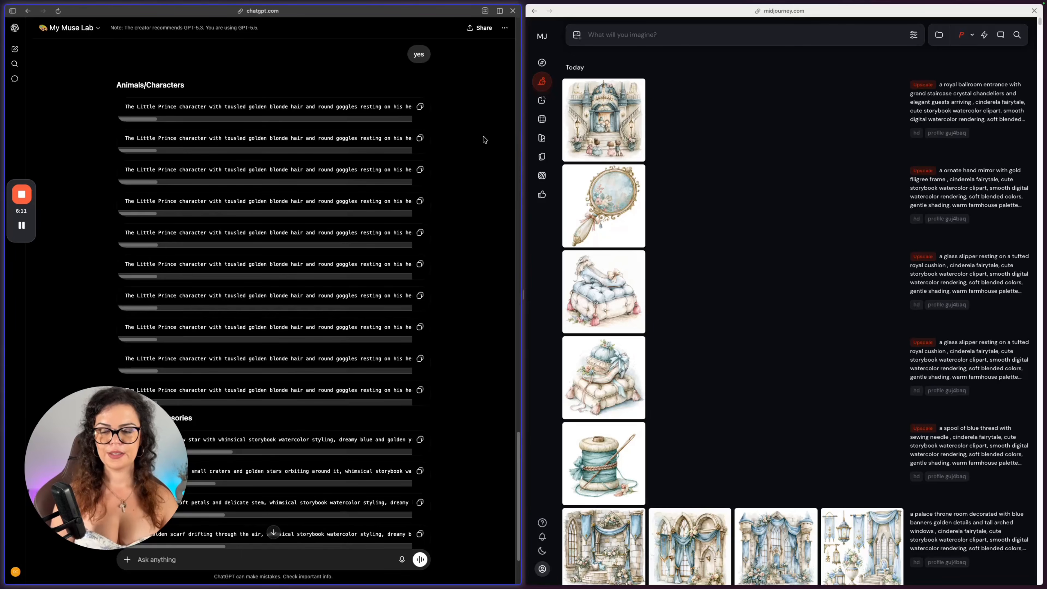
# Copy the first two Little Prince character prompts into Midjourney one at a time and submit each for generation.
pyautogui.click(670, 38)
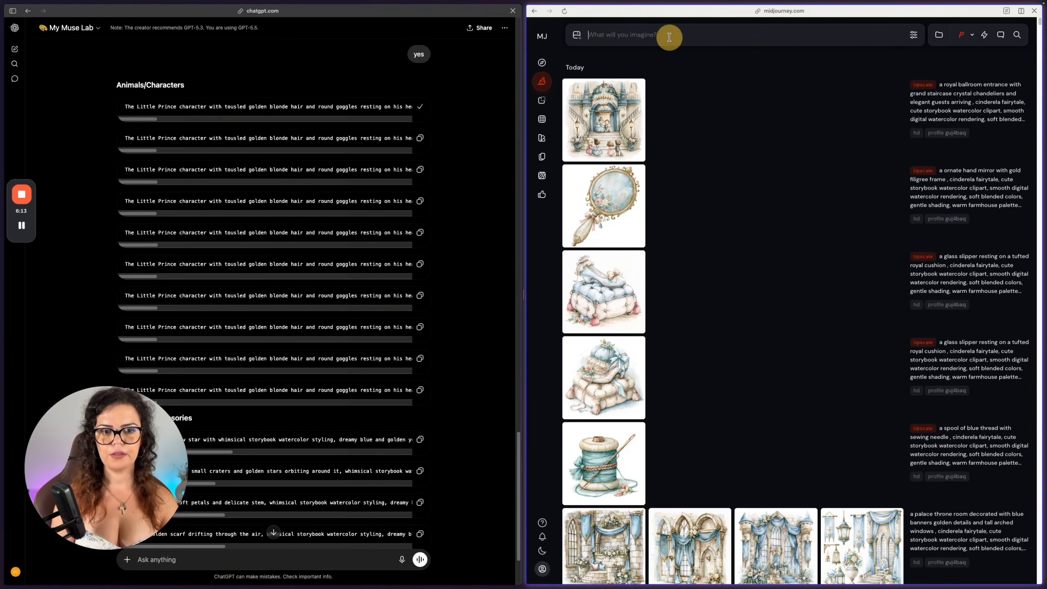
pyautogui.hotkey('ctrl', 'v')
pyautogui.press('Return')
pyautogui.click(421, 138)
pyautogui.click(692, 39)
pyautogui.hotkey('ctrl', 'v')
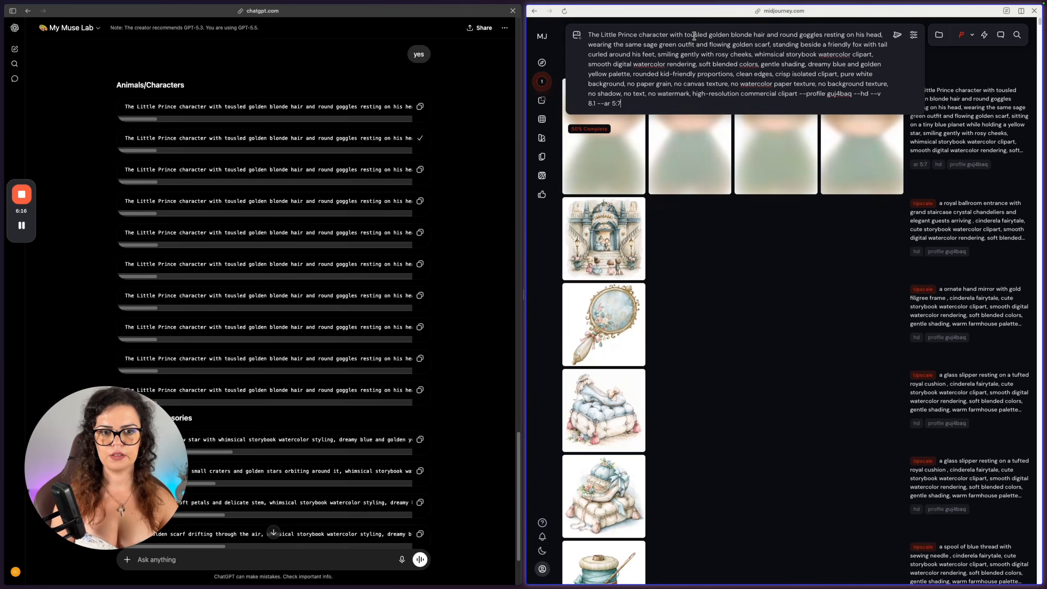
pyautogui.press('Return')
# Submit the third and fourth Little Prince character prompts from the chat to Midjourney.
pyautogui.click(419, 170)
pyautogui.click(701, 39)
pyautogui.hotkey('ctrl', 'v')
pyautogui.press('Return')
pyautogui.click(420, 201)
pyautogui.click(659, 35)
pyautogui.hotkey('ctrl', 'v')
pyautogui.press('Return')
# Submit the fifth and sixth Little Prince character prompts from the chat to Midjourney.
pyautogui.click(420, 233)
pyautogui.click(666, 37)
pyautogui.hotkey('ctrl', 'v')
pyautogui.press('Return')
pyautogui.click(420, 264)
pyautogui.click(622, 35)
pyautogui.hotkey('ctrl', 'v')
pyautogui.press('Return')
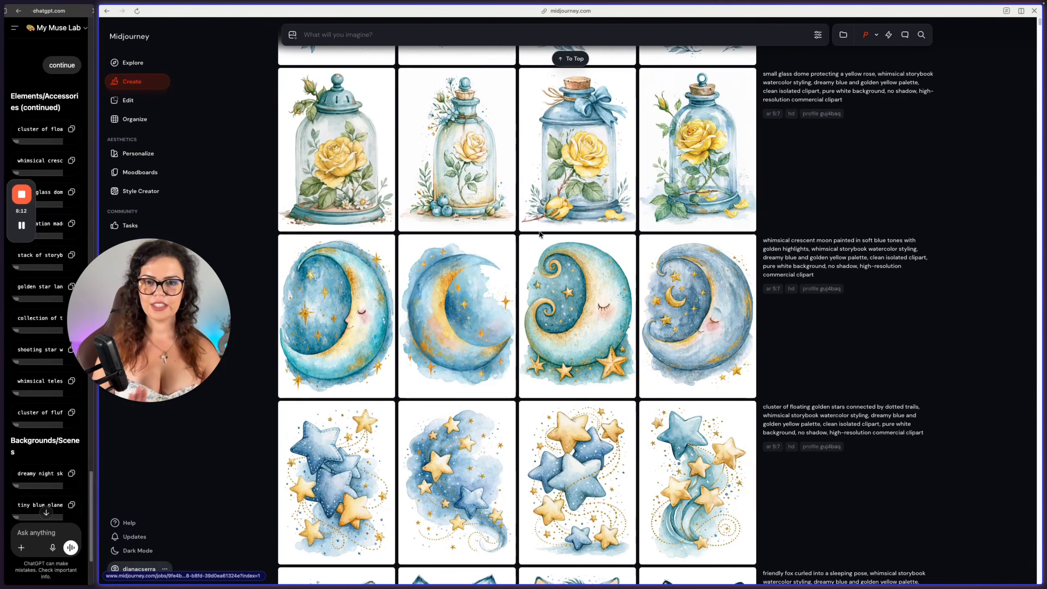
# Compare the generated images of the Little Prince holding a yellow star on a blue planet and like the third one.
pyautogui.scroll(-15, 520, 342)
pyautogui.scroll(-8, 568, 334)
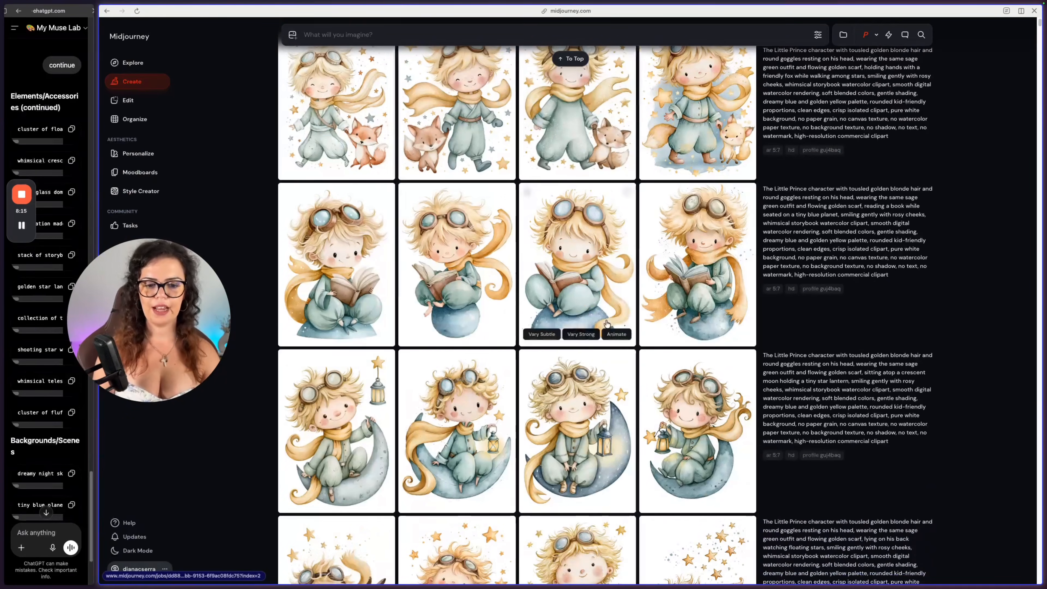
pyautogui.scroll(-15, 679, 283)
pyautogui.scroll(-8, 679, 283)
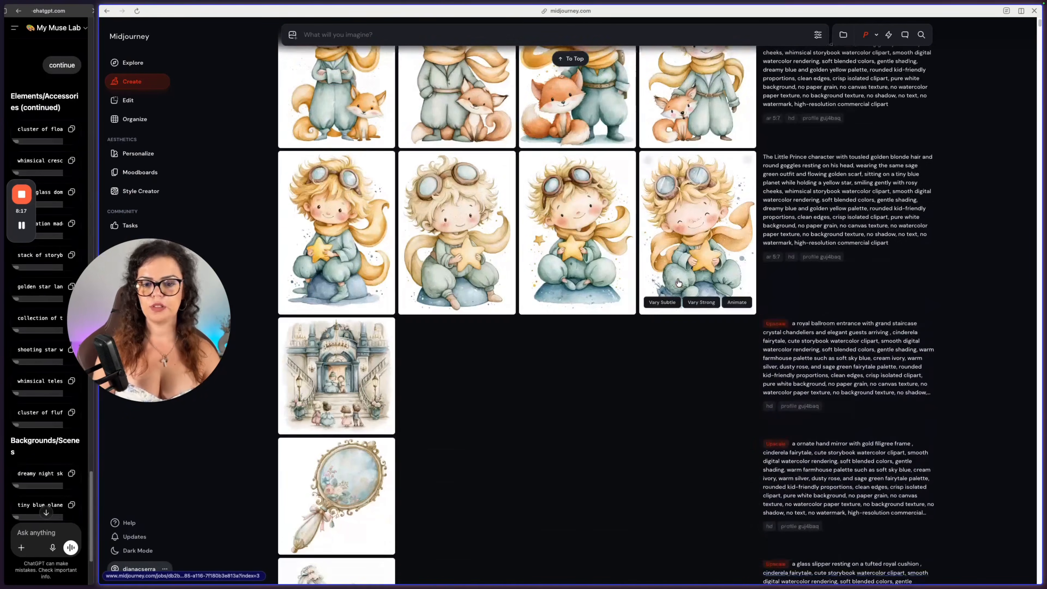
pyautogui.click(713, 267)
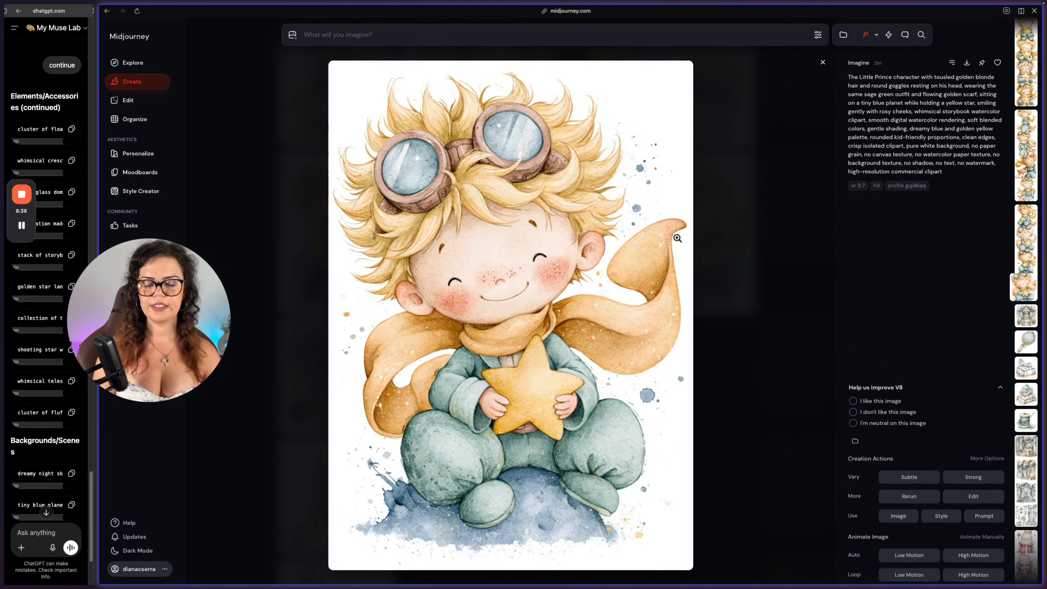
pyautogui.press('Left')
pyautogui.press('Left')
pyautogui.press('Right')
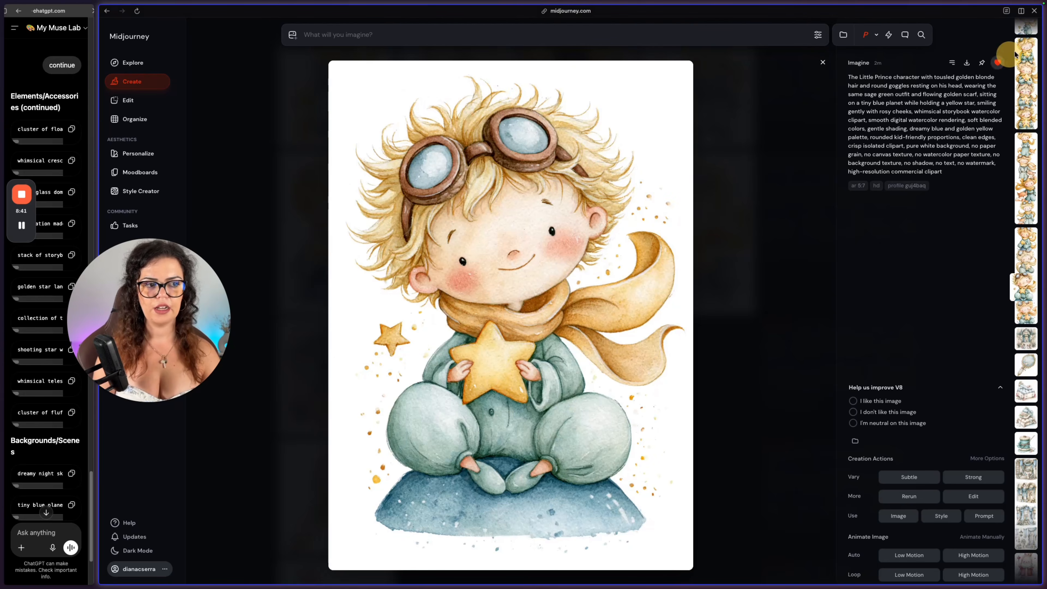
# Examine the full-size Little Prince images with the fox, on the crescent moon, and reading a book on the planet.
pyautogui.click(1032, 44)
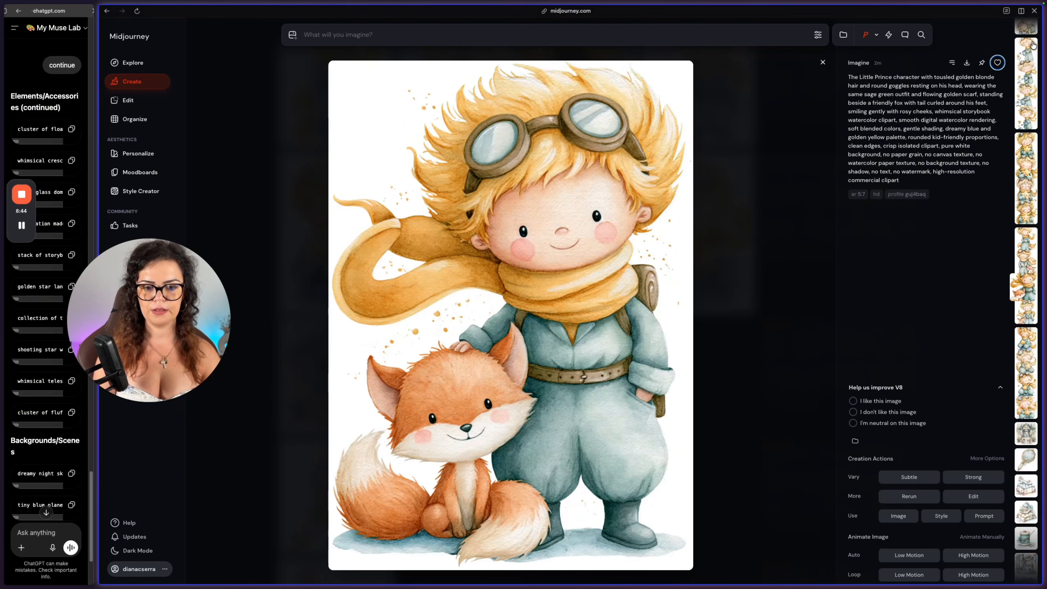
pyautogui.press('Right')
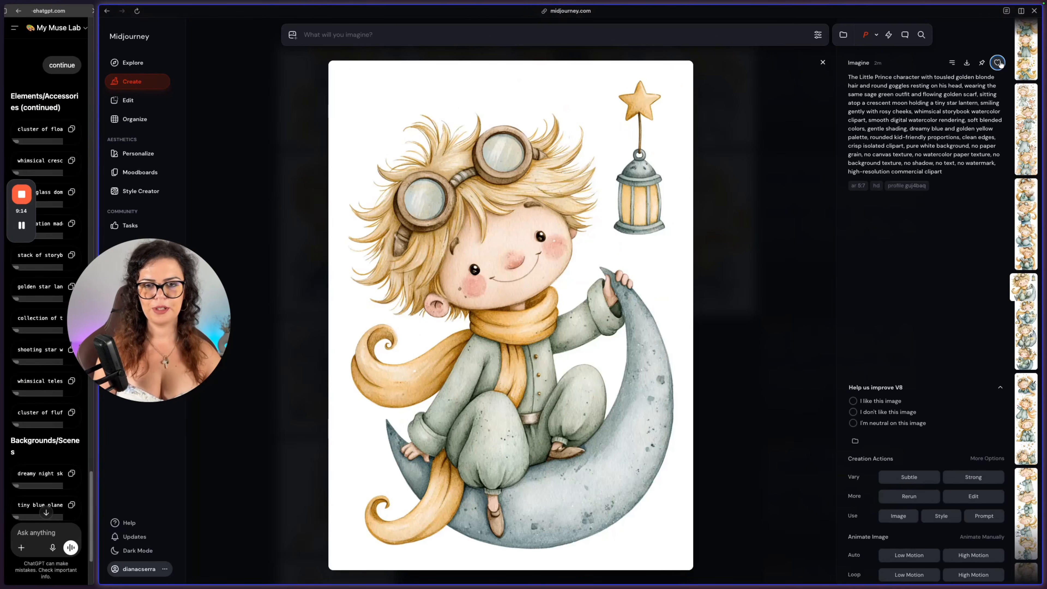
pyautogui.press('Right')
pyautogui.press('Right')
pyautogui.press('Right')
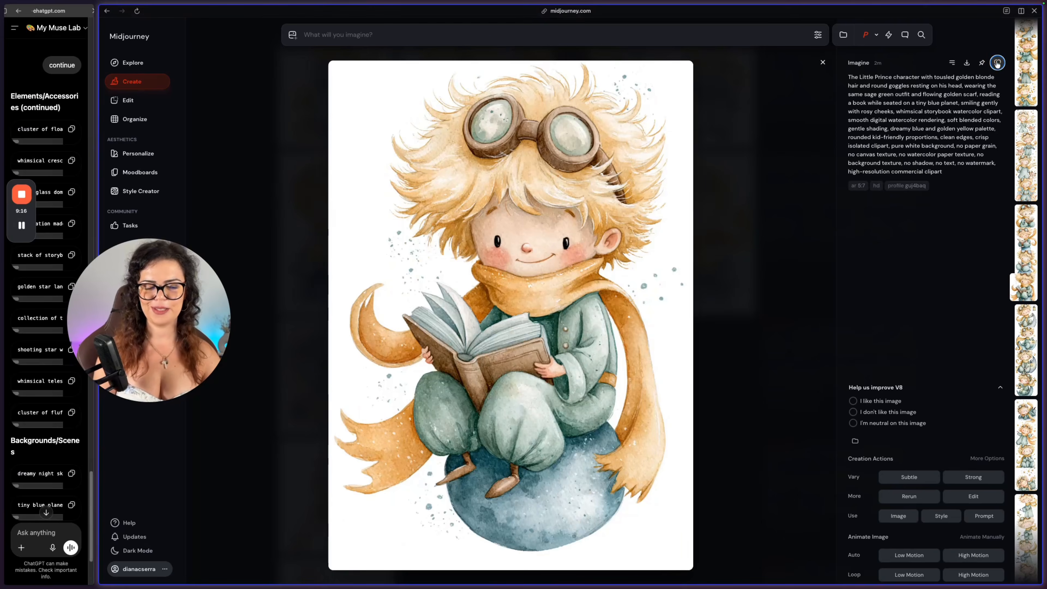
pyautogui.press('Right')
pyautogui.press('Right')
pyautogui.press('Right')
pyautogui.press('Right')
pyautogui.press('Right')
pyautogui.press('Right')
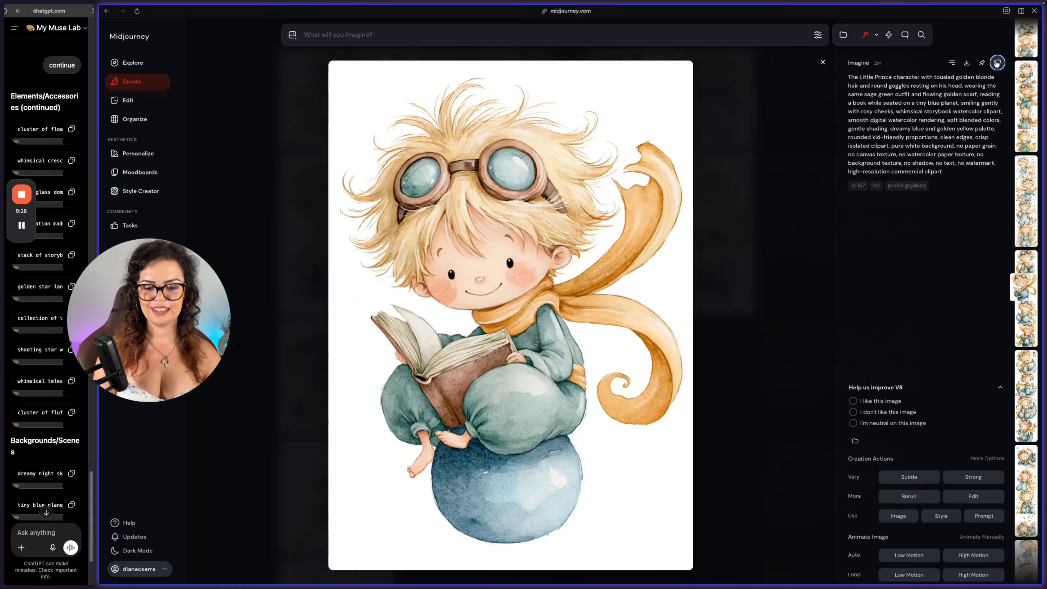
pyautogui.press('Left')
pyautogui.press('Right')
pyautogui.press('Left')
# Compare the images of the Little Prince holding the fox's hand and create subtle variations of the one with closed eyes and a brown belt.
pyautogui.press('Left')
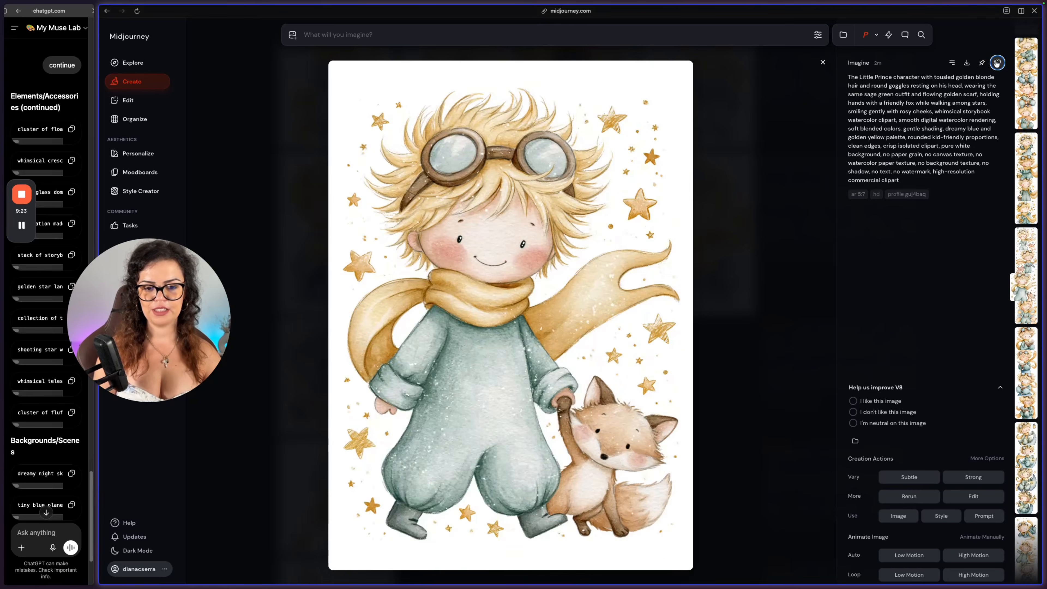
pyautogui.press('Left')
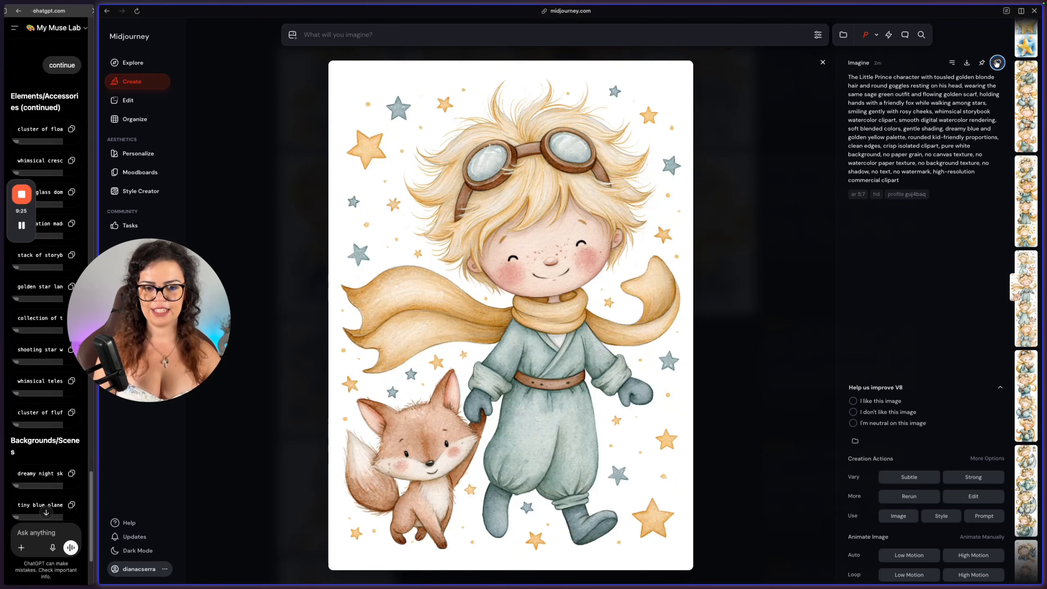
pyautogui.press('Left')
pyautogui.press('Left')
pyautogui.press('Right')
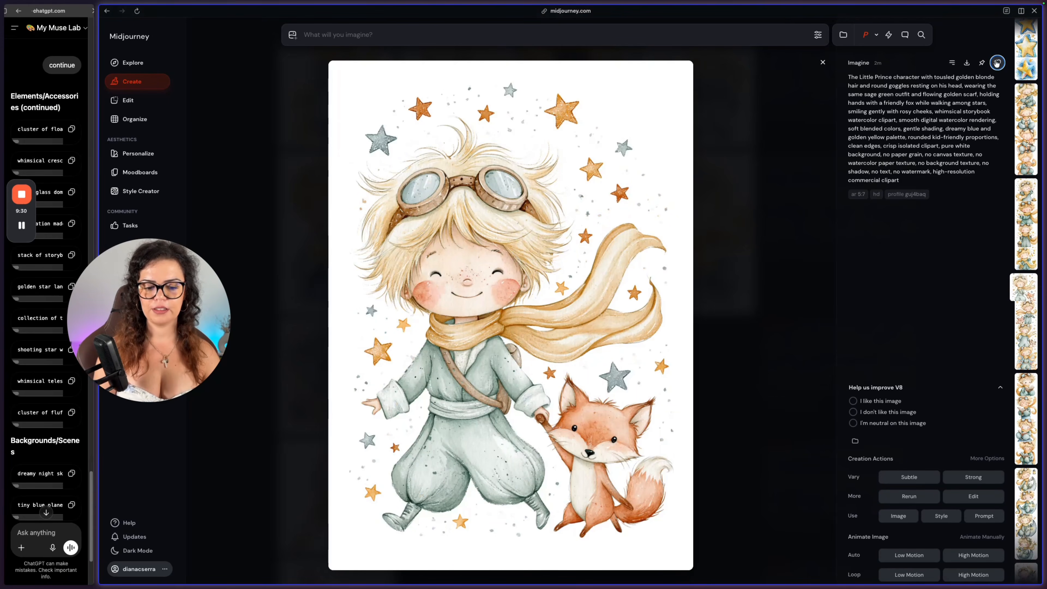
pyautogui.press('Right')
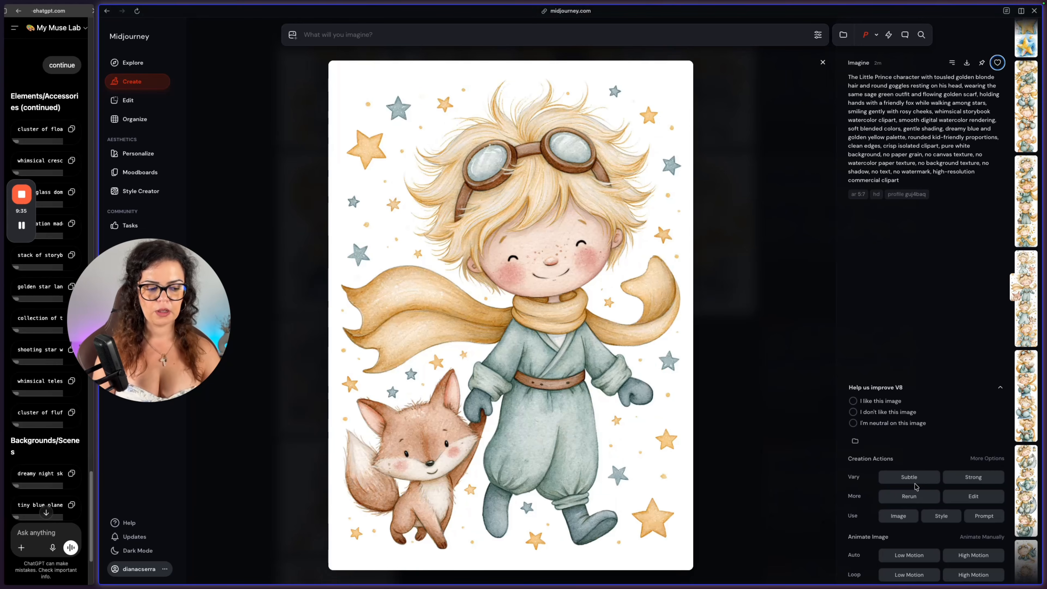
pyautogui.click(903, 479)
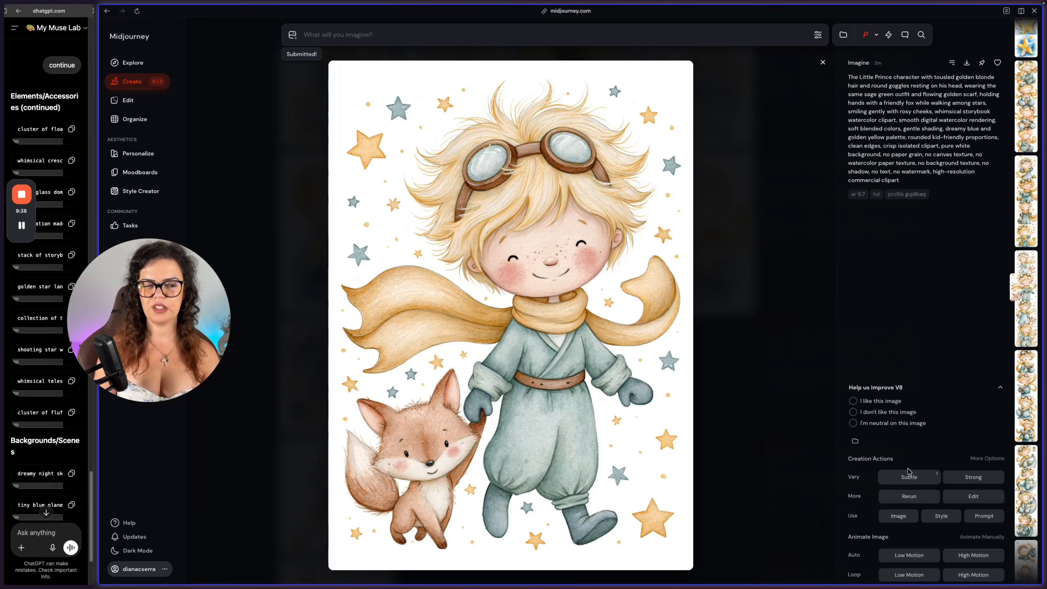
pyautogui.click(823, 62)
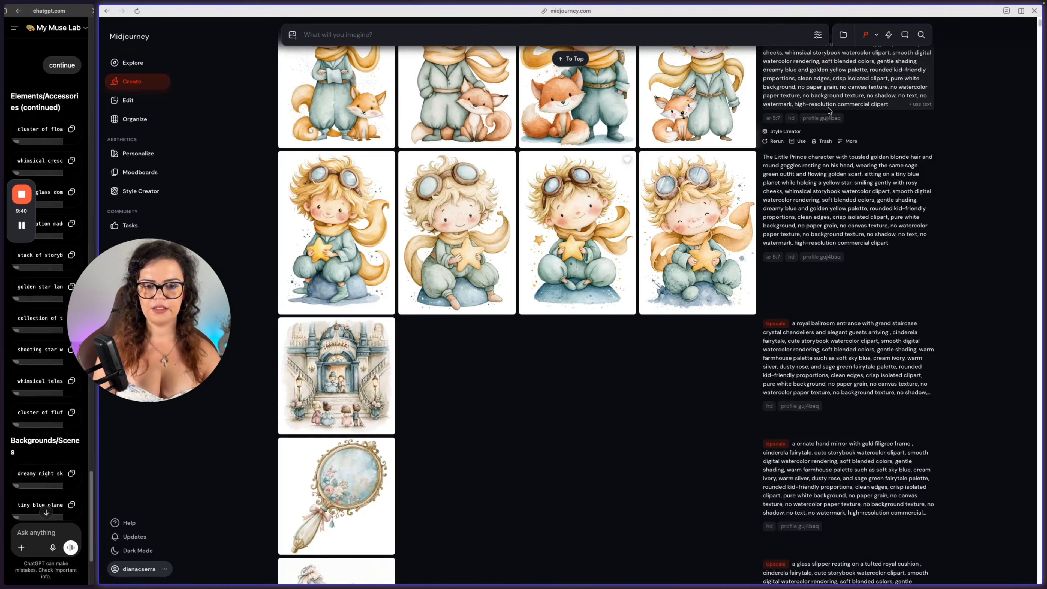
# Like the image of the Little Prince catching falling golden stars in a basket.
pyautogui.scroll(10, 656, 213)
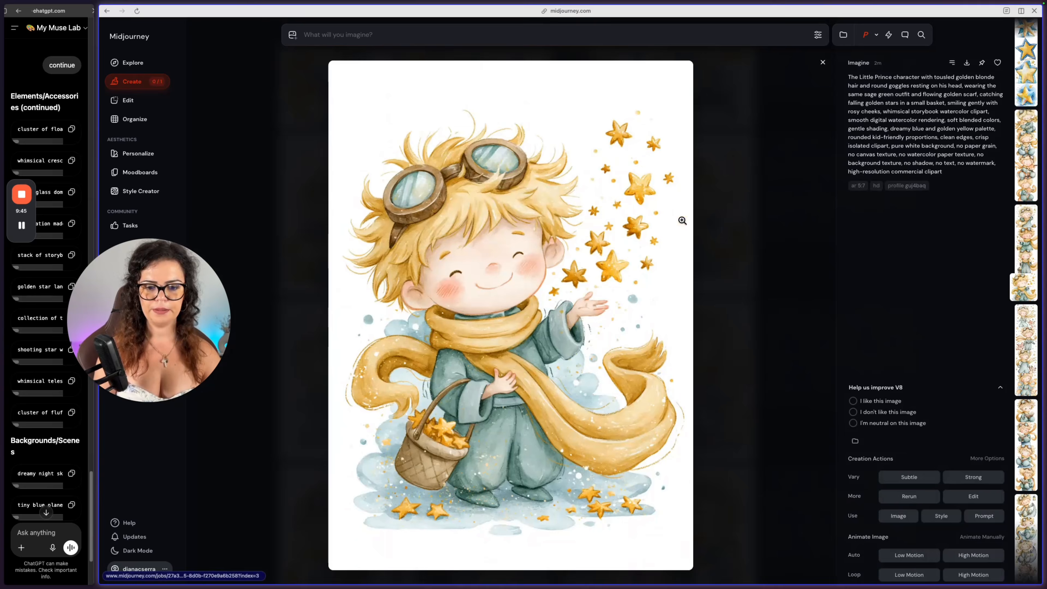
pyautogui.click(997, 62)
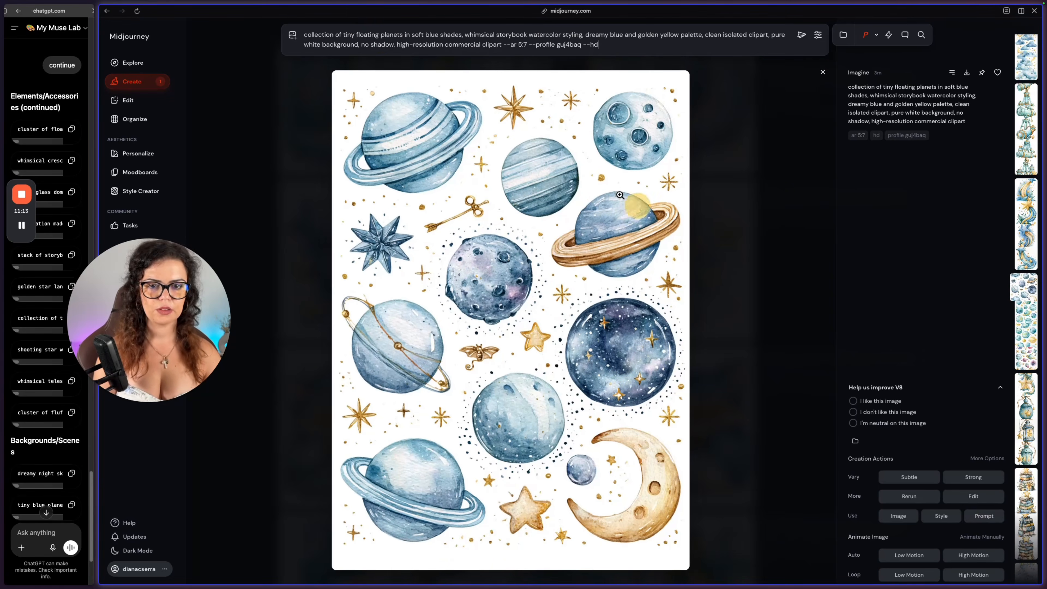
# Enter "a planet" as the subject of the image prompt and browse the generated element images.
pyautogui.moveTo(304, 35); pyautogui.dragTo(399, 35)
pyautogui.write('a planet')
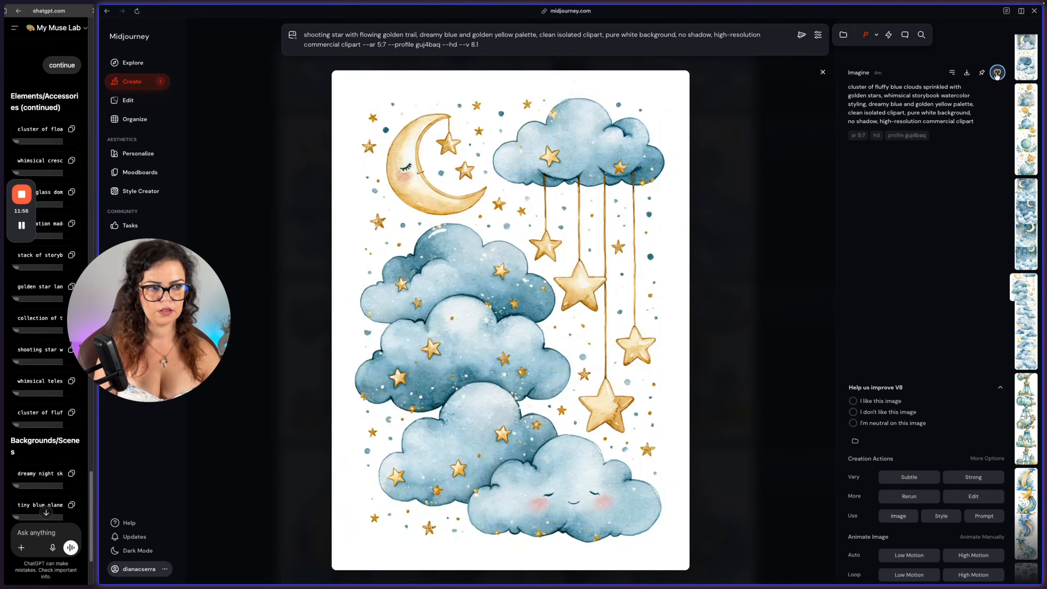
pyautogui.press('Left')
pyautogui.press('Left')
pyautogui.press('Left')
pyautogui.press('Left')
pyautogui.press('Left')
pyautogui.press('Left')
pyautogui.press('Left')
pyautogui.press('Left')
pyautogui.press('Left')
pyautogui.press('Left')
pyautogui.press('Left')
pyautogui.press('Left')
pyautogui.press('Left')
pyautogui.press('Left')
pyautogui.press('Left')
pyautogui.press('Left')
pyautogui.press('Left')
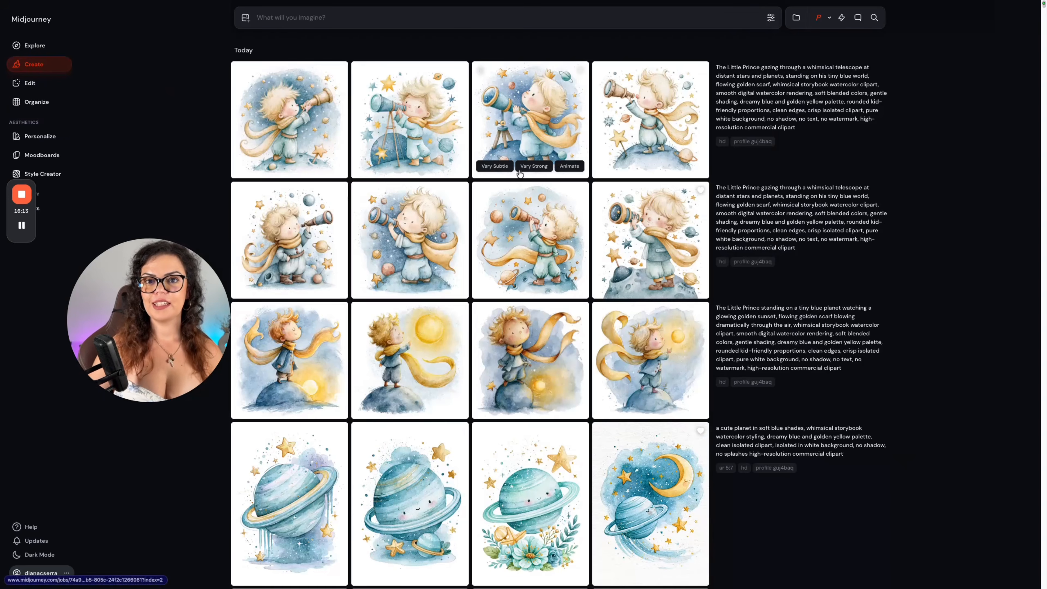
# Filter the Midjourney image library to liked images and download all of today's.
pyautogui.click(57, 101)
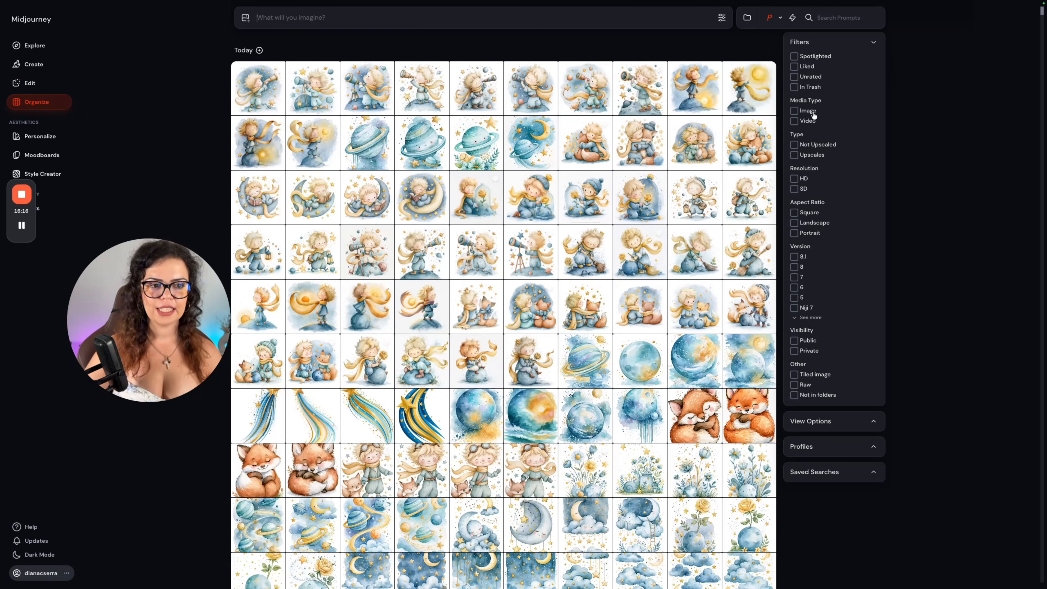
pyautogui.click(804, 68)
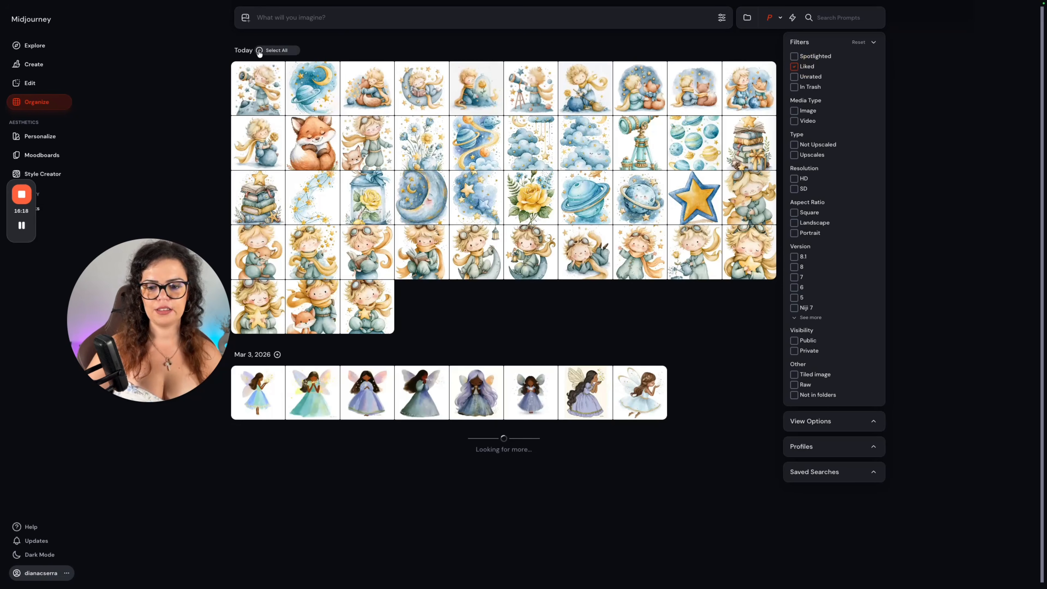
pyautogui.click(259, 49)
pyautogui.click(529, 569)
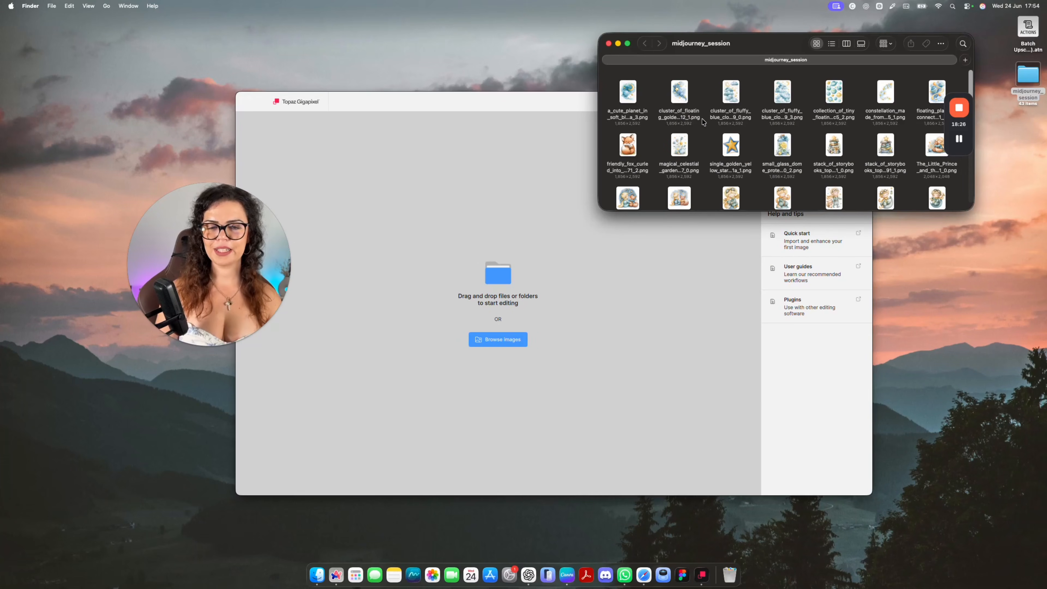
# Load all images from the midjourney_session folder into Topaz Gigapixel.
pyautogui.press('super+a')
pyautogui.moveTo(687, 103); pyautogui.dragTo(536, 297)
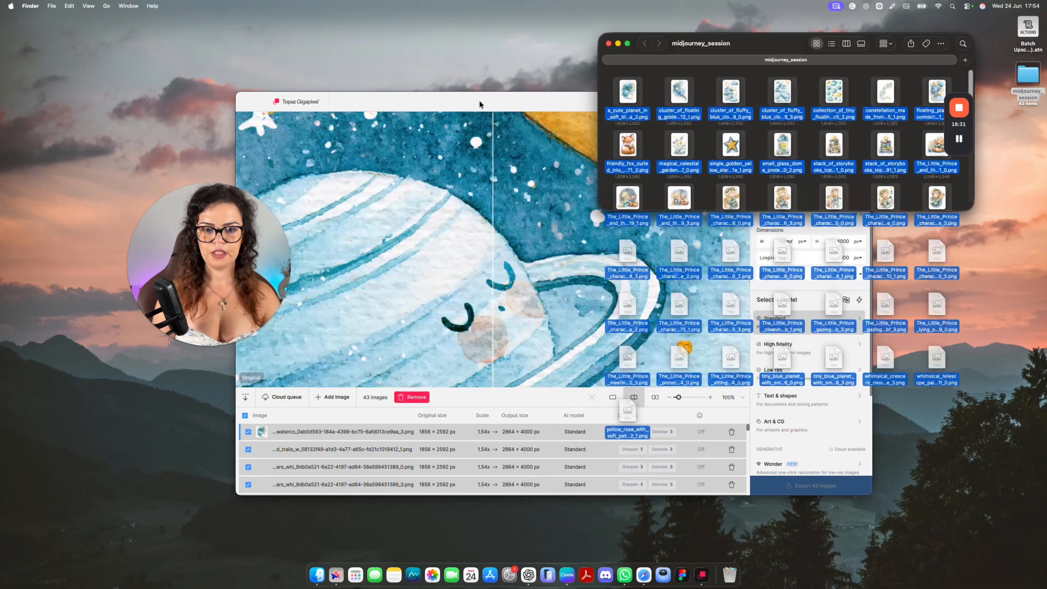
pyautogui.click(580, 264)
# Export all 43 images upscaled to a longest edge of 4000 px at 300 PPI.
pyautogui.click(816, 256)
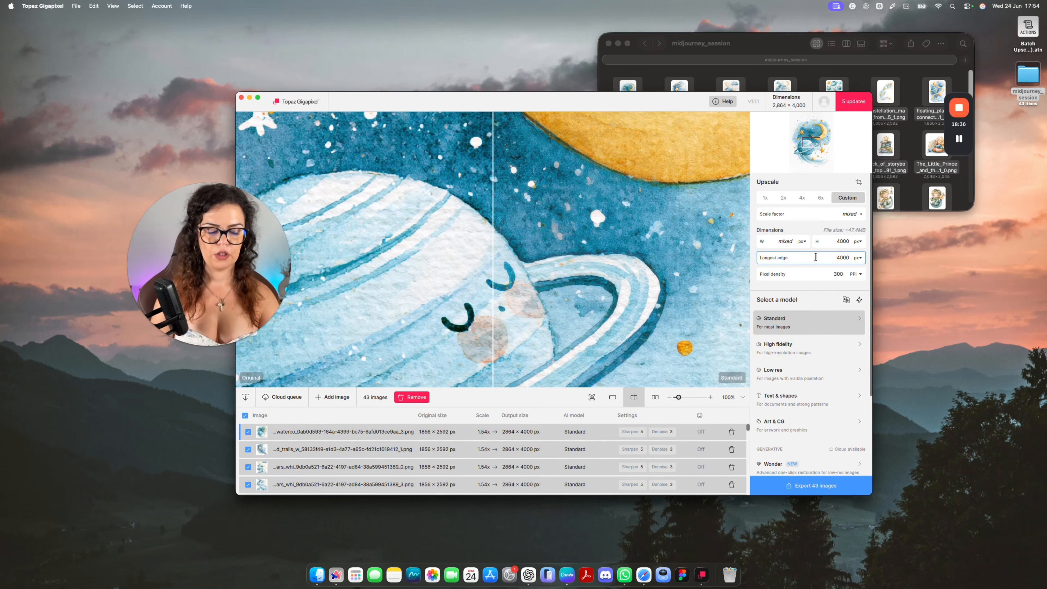
pyautogui.click(810, 223)
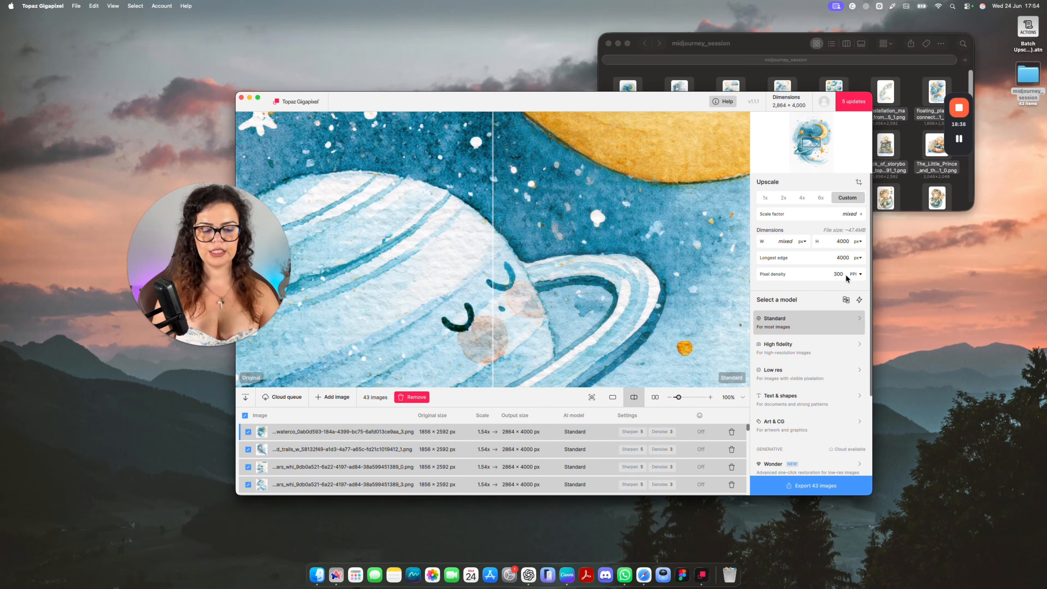
pyautogui.click(807, 486)
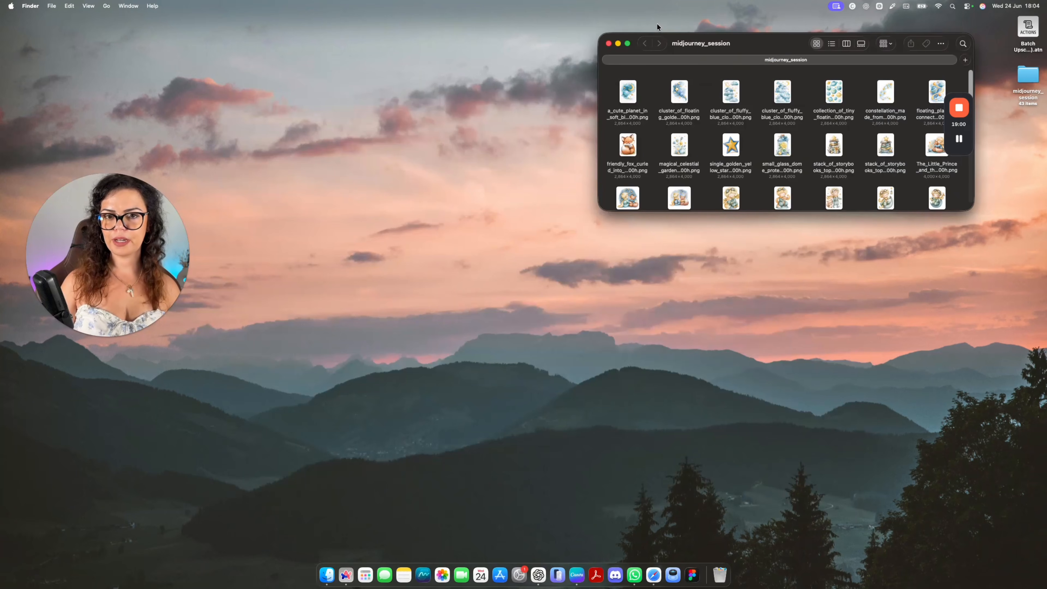
# Switch to Pixelcut and load all images from the midjourney_session folder for background removal.
pyautogui.hotkey('ctrl', 'Right')
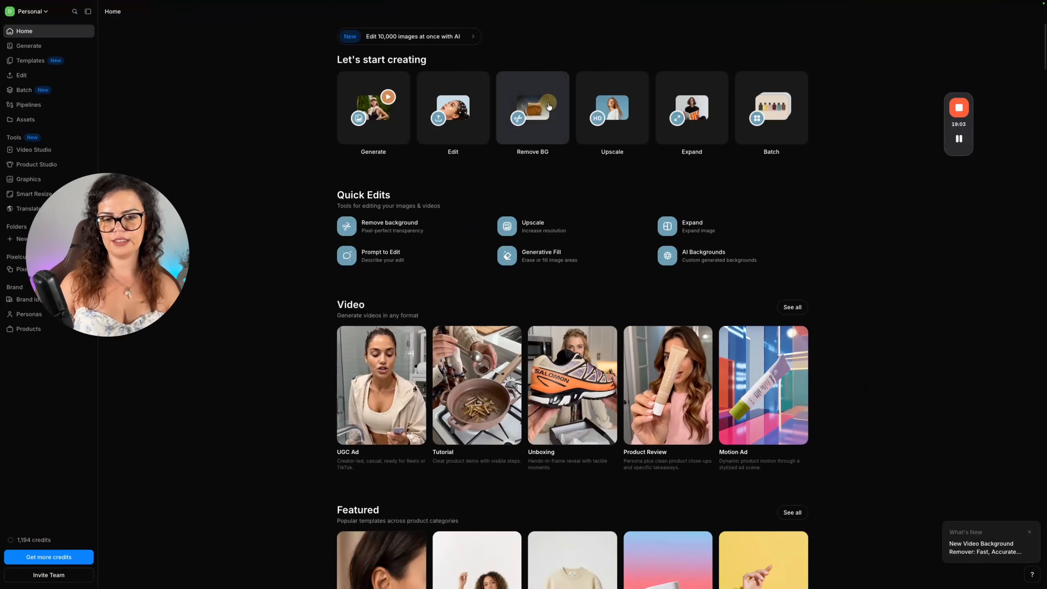
pyautogui.click(530, 103)
pyautogui.doubleClick(461, 268)
pyautogui.press('super+a')
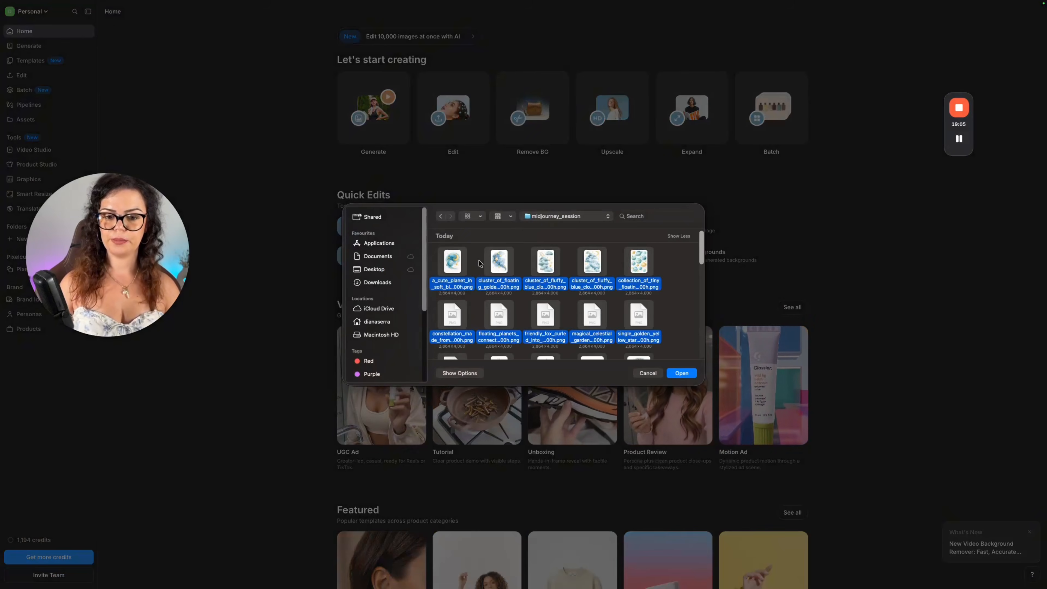
pyautogui.press('Return')
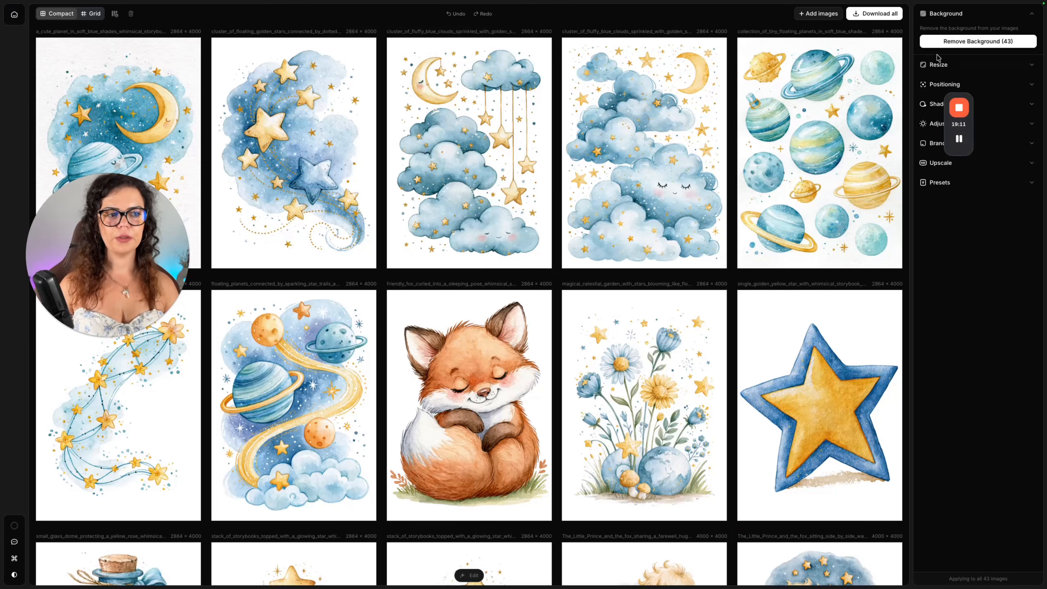
# Remove the background from all 43 images and export them as PNG at original quality and 1x scale.
pyautogui.click(939, 41)
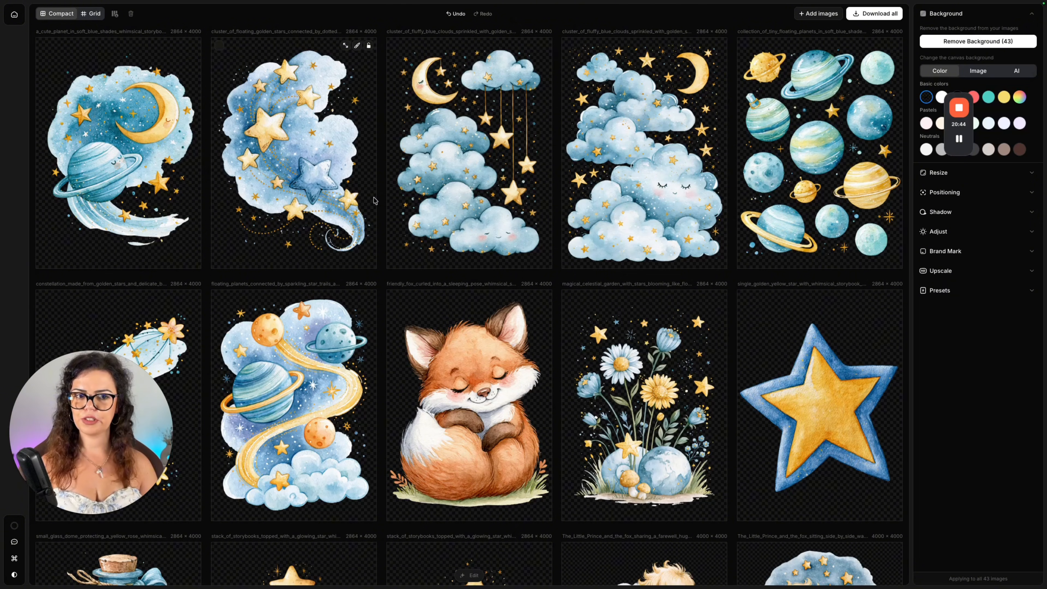
pyautogui.click(877, 21)
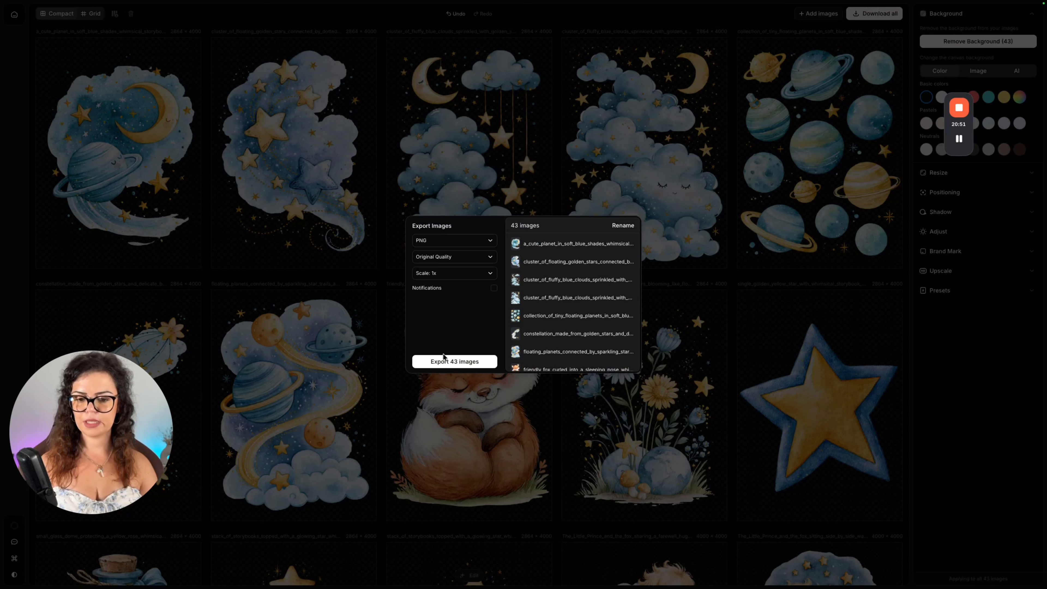
pyautogui.click(454, 361)
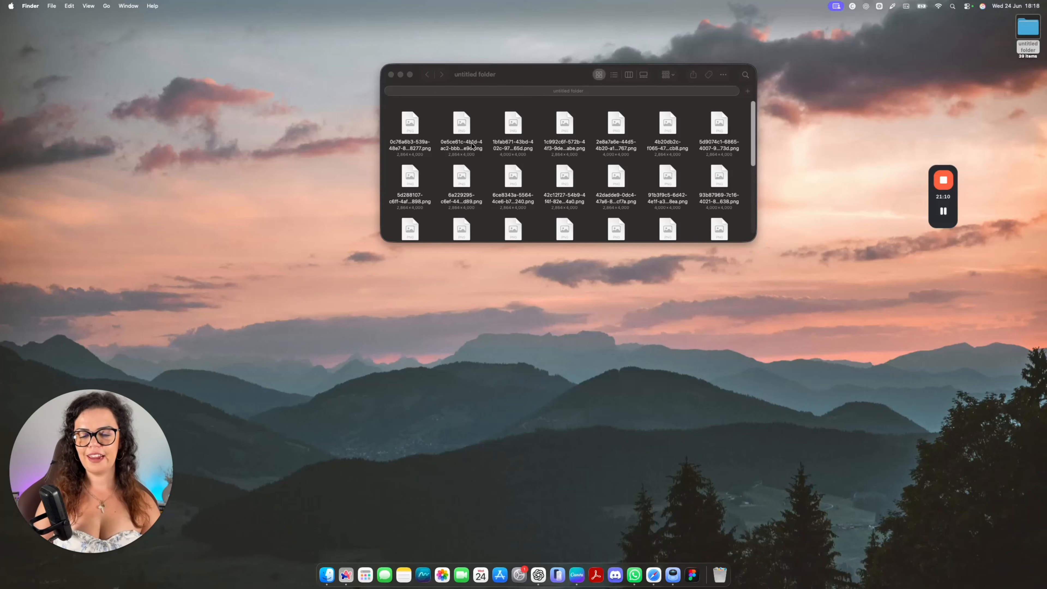
# Open several of the exported PNGs in Preview to check their removed backgrounds, and close the previews.
pyautogui.doubleClick(461, 124)
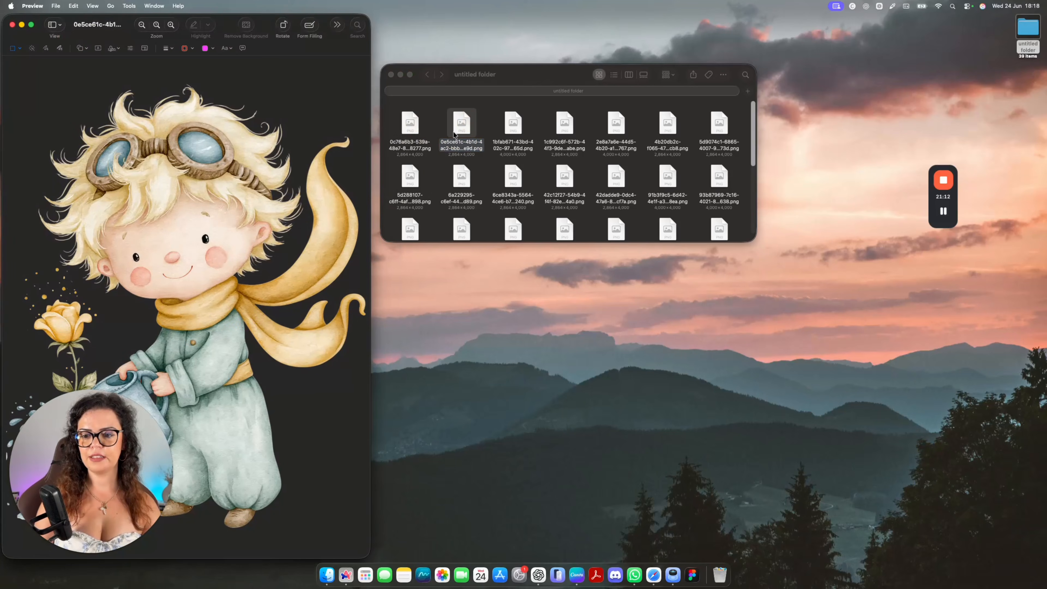
pyautogui.click(12, 24)
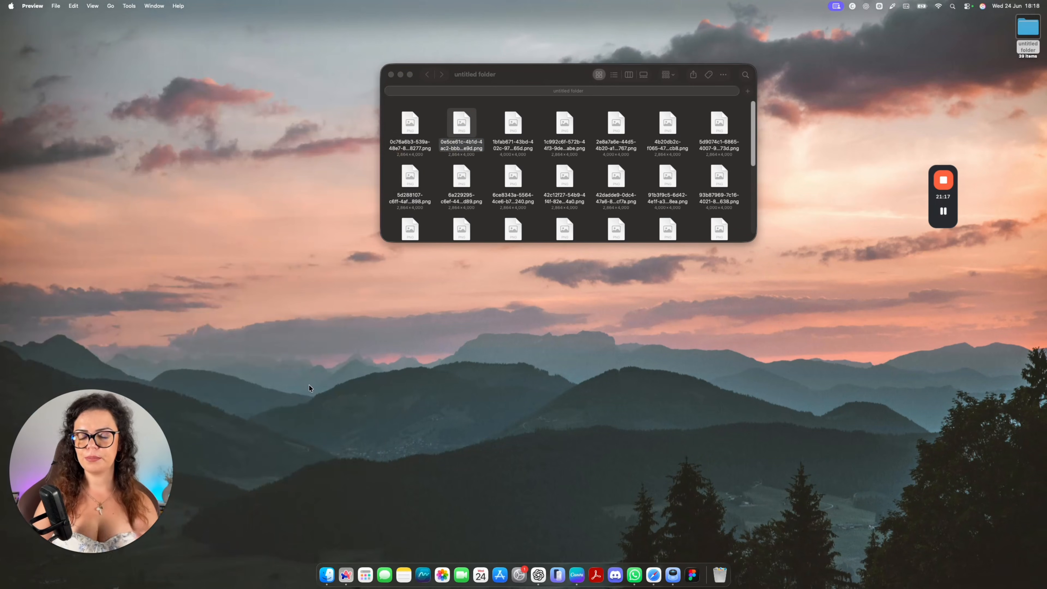
pyautogui.moveTo(565, 121); pyautogui.dragTo(565, 117)
pyautogui.doubleClick(559, 120)
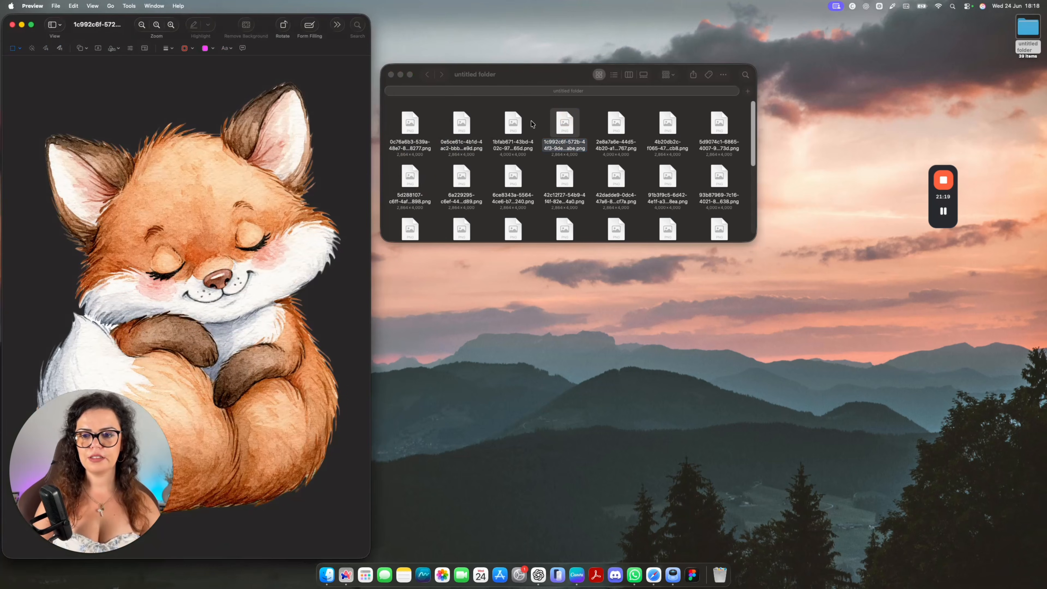
pyautogui.doubleClick(720, 124)
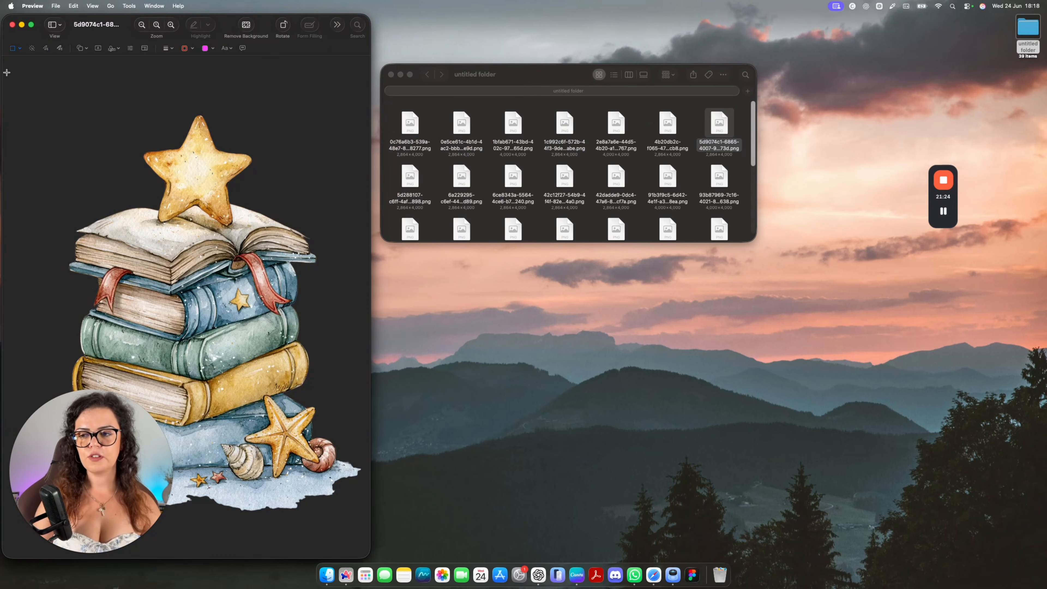
pyautogui.click(12, 25)
pyautogui.click(12, 24)
# Switch to The AI Creator Lab's Trim & Resize tool and upload all PNG files from the untitled folder.
pyautogui.click(350, 584)
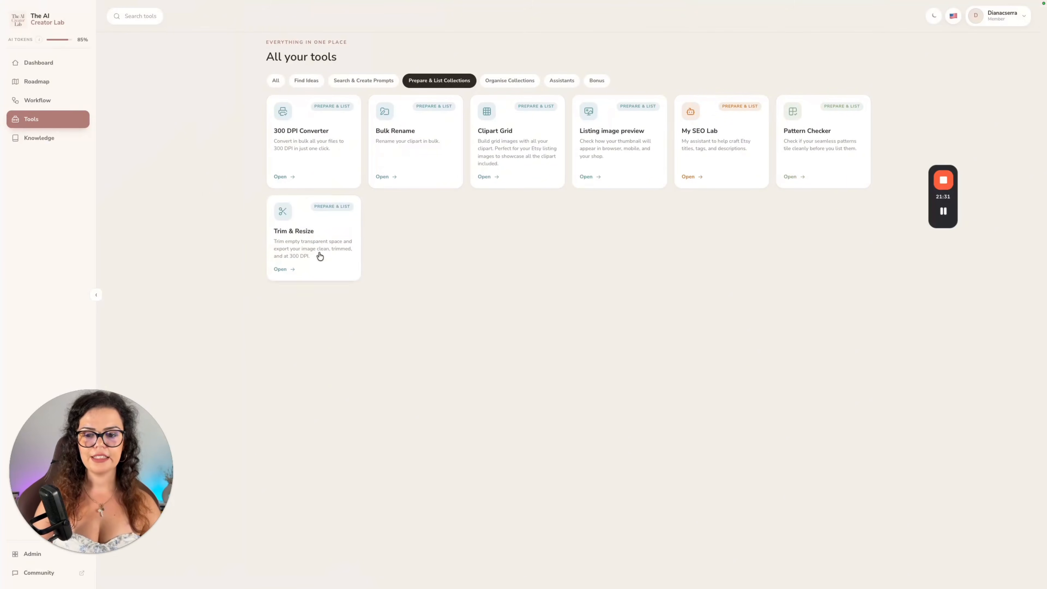
pyautogui.click(300, 250)
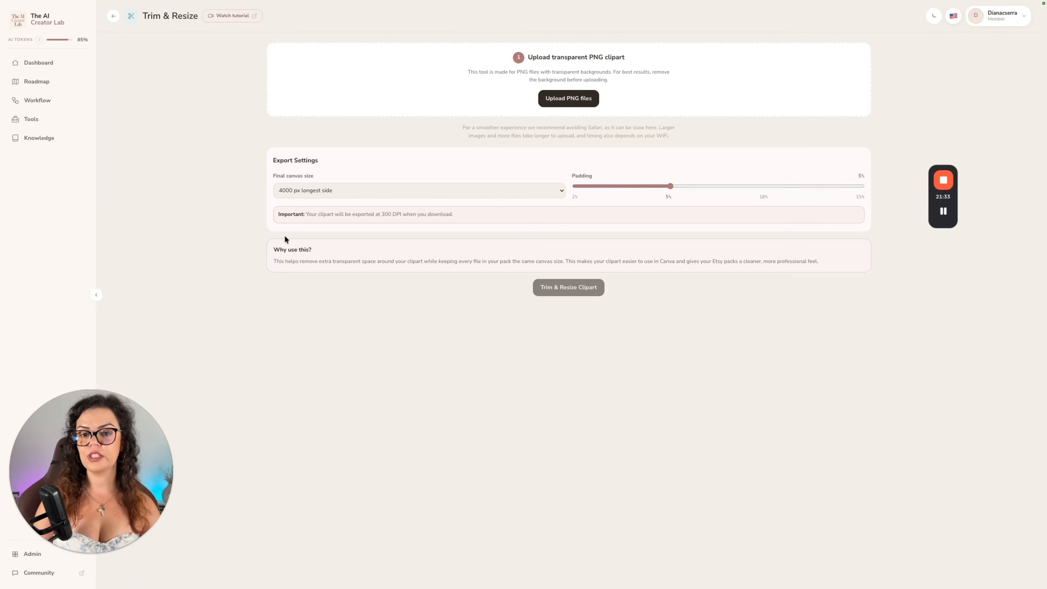
pyautogui.click(550, 99)
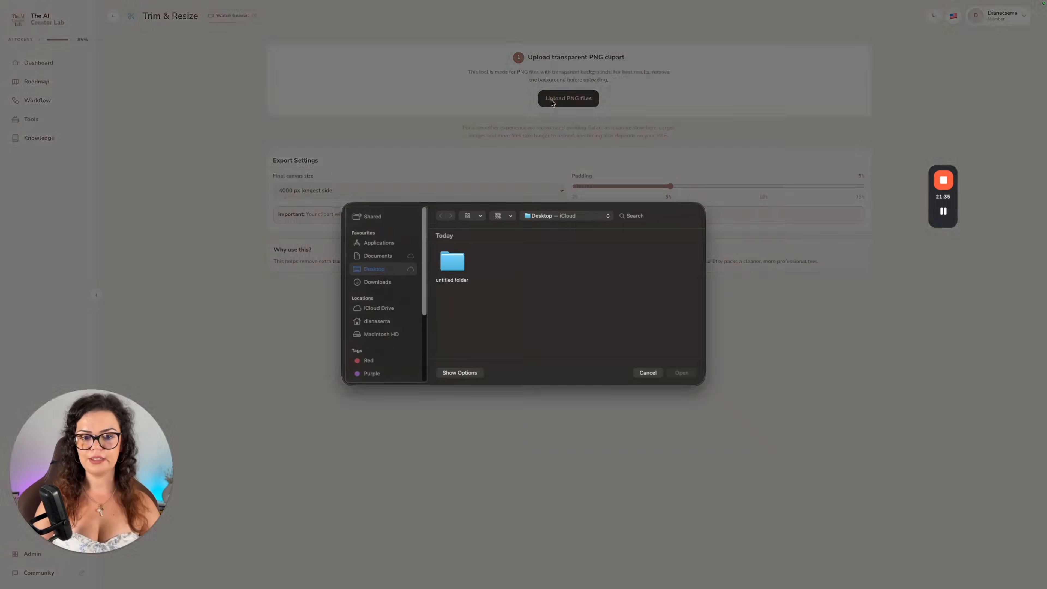
pyautogui.doubleClick(452, 260)
pyautogui.press('super+a')
pyautogui.press('Return')
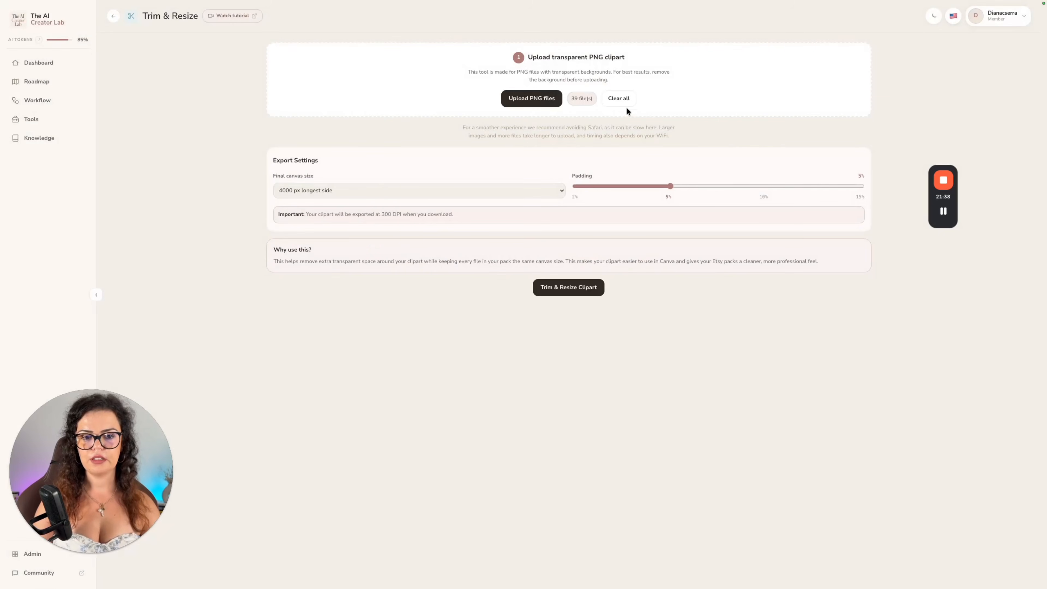
# Trim and resize the cliparts to 4000 px longest side with 2% padding and download all the PNGs.
pyautogui.click(370, 194)
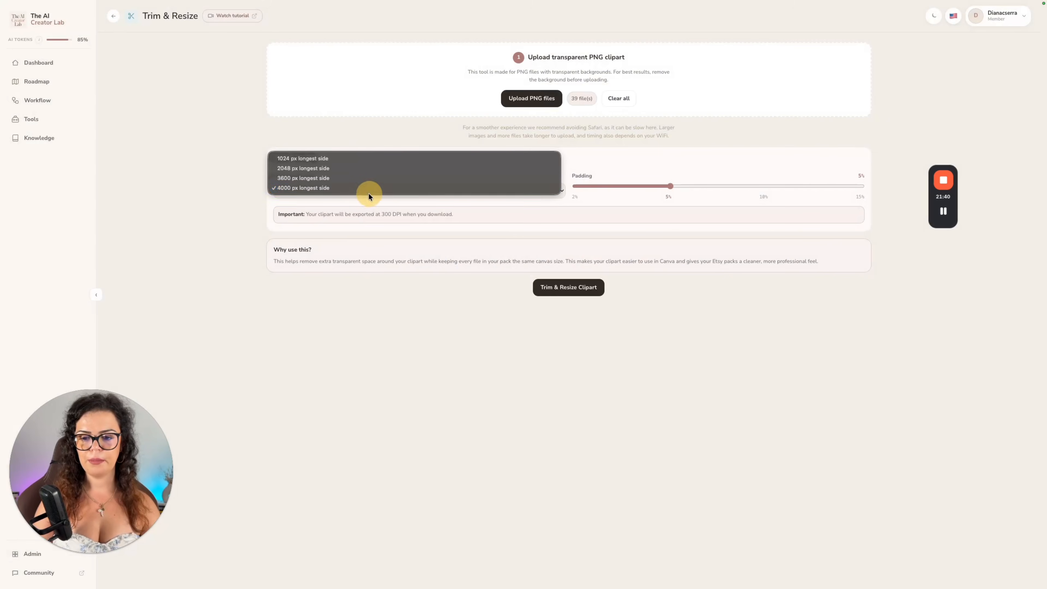
pyautogui.click(302, 188)
pyautogui.moveTo(668, 187); pyautogui.dragTo(623, 195)
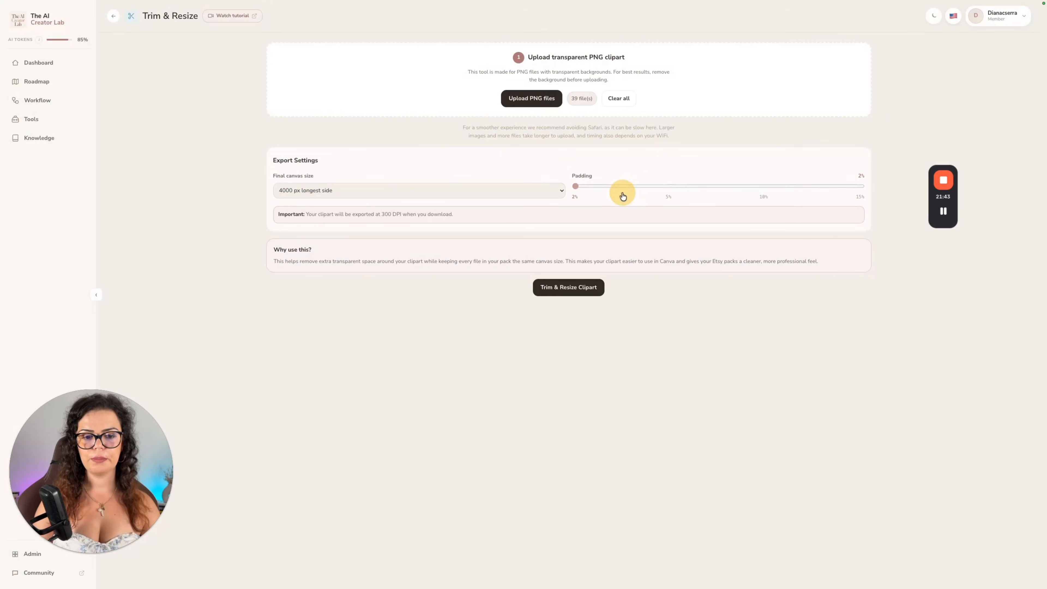
pyautogui.click(585, 287)
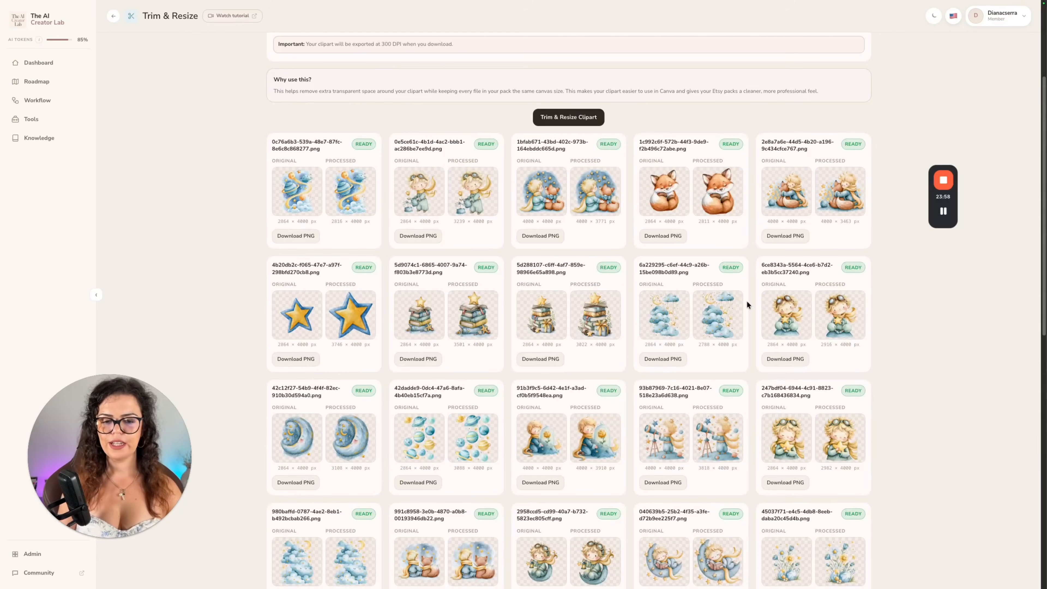
pyautogui.scroll(-15, 731, 331)
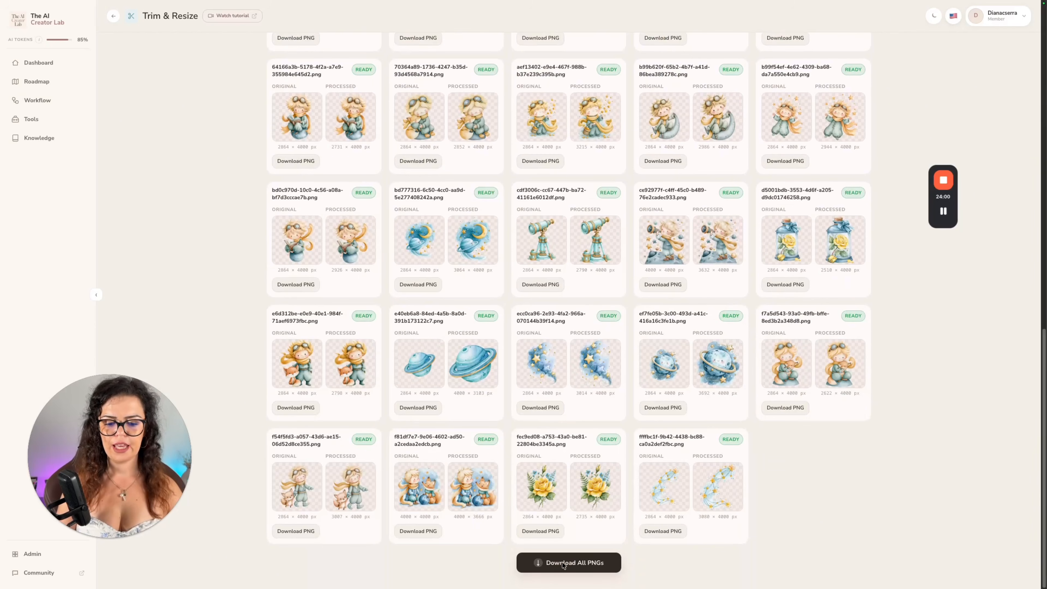
pyautogui.click(539, 564)
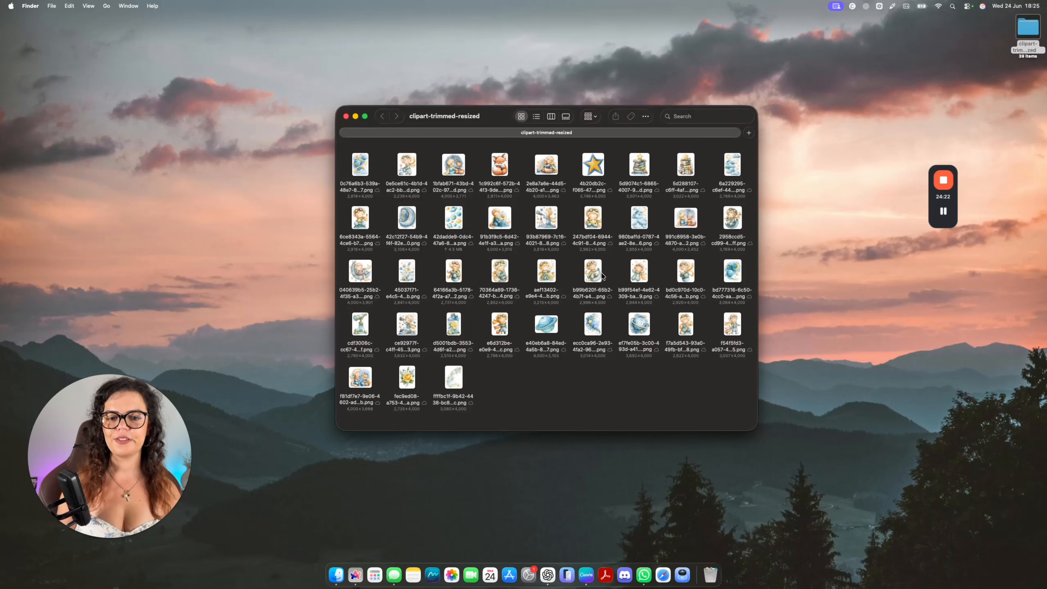
# Rename all files in the clipart-trimmed-resized folder to "Prince" plus an index number starting at 1.
pyautogui.press('super+a')
pyautogui.rightClick(445, 172)
pyautogui.click(471, 254)
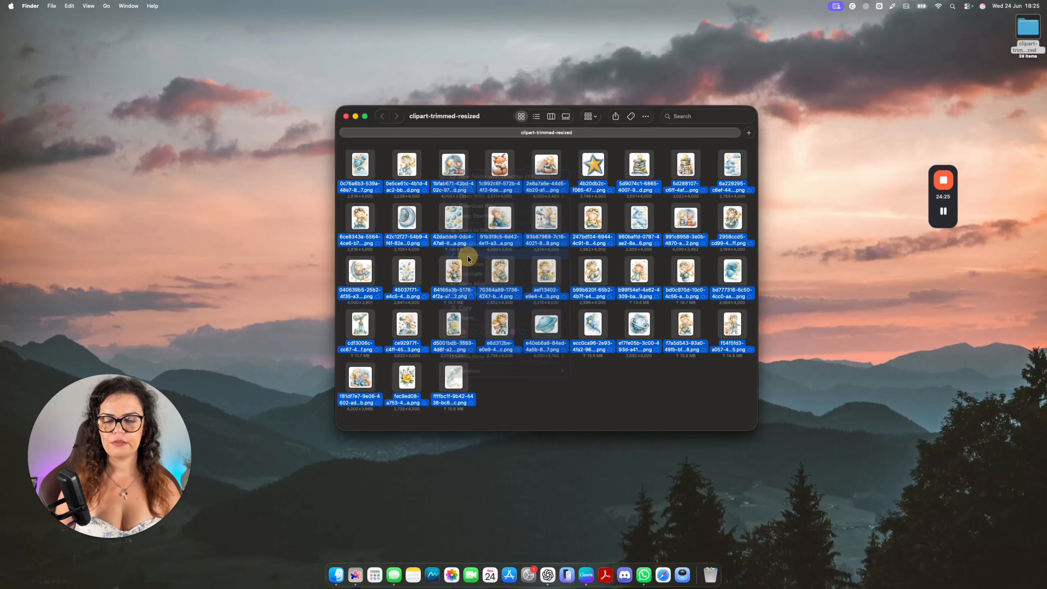
pyautogui.write('Prince')
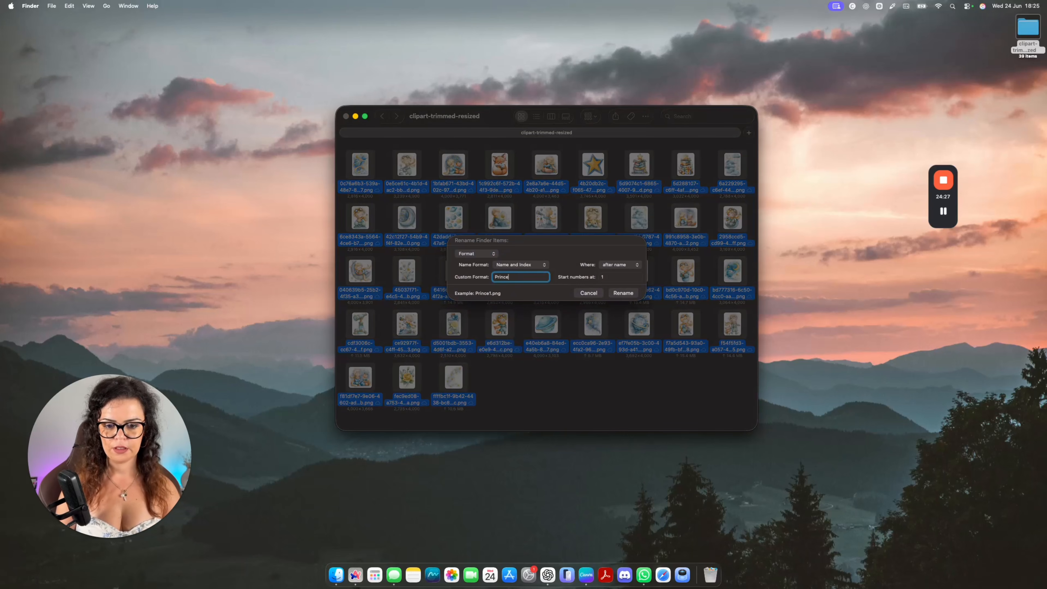
pyautogui.click(625, 292)
pyautogui.click(569, 389)
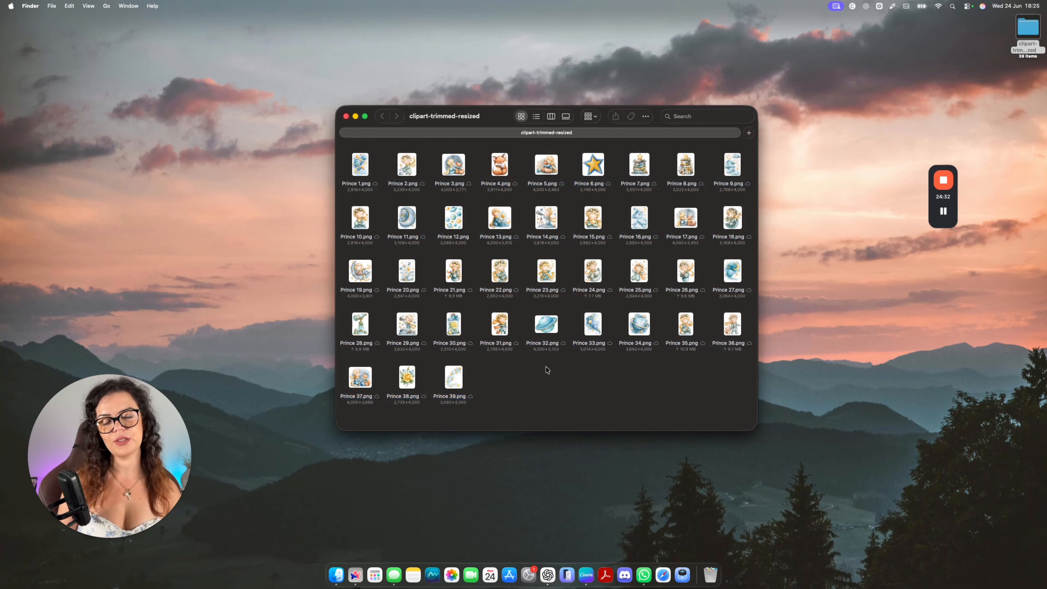
# Open The AI Creator Lab's Clipart Grid tool and upload all images from the clipart-trimmed-resized folder.
pyautogui.click(358, 576)
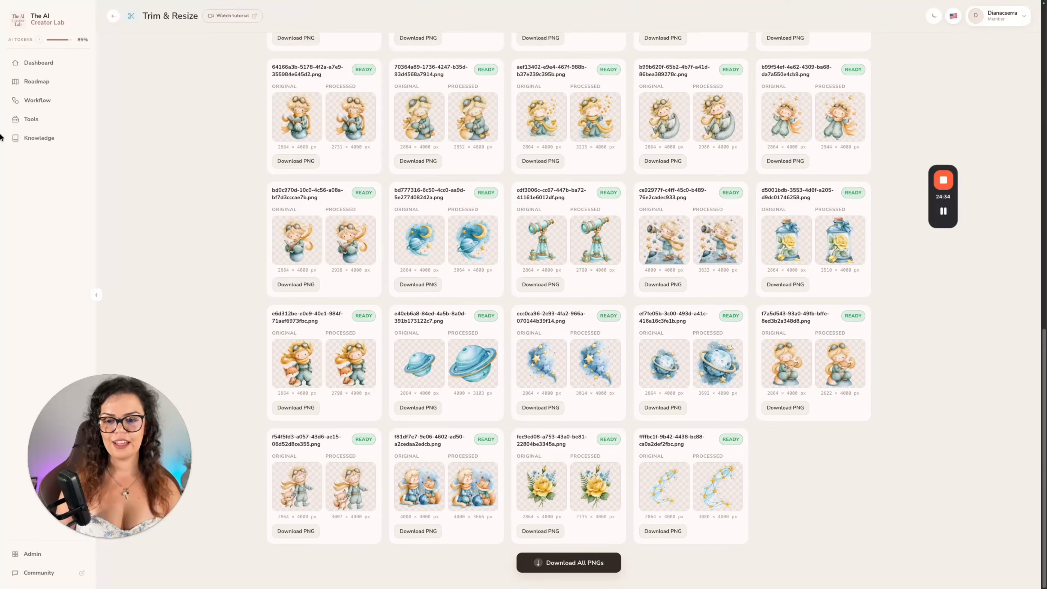
pyautogui.click(33, 119)
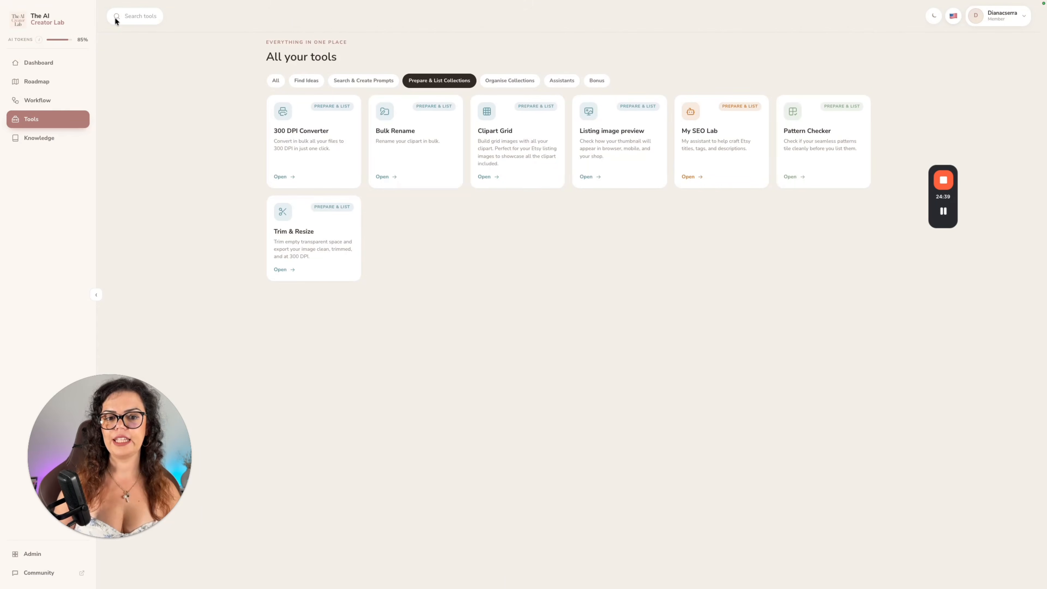
pyautogui.click(505, 161)
pyautogui.click(565, 99)
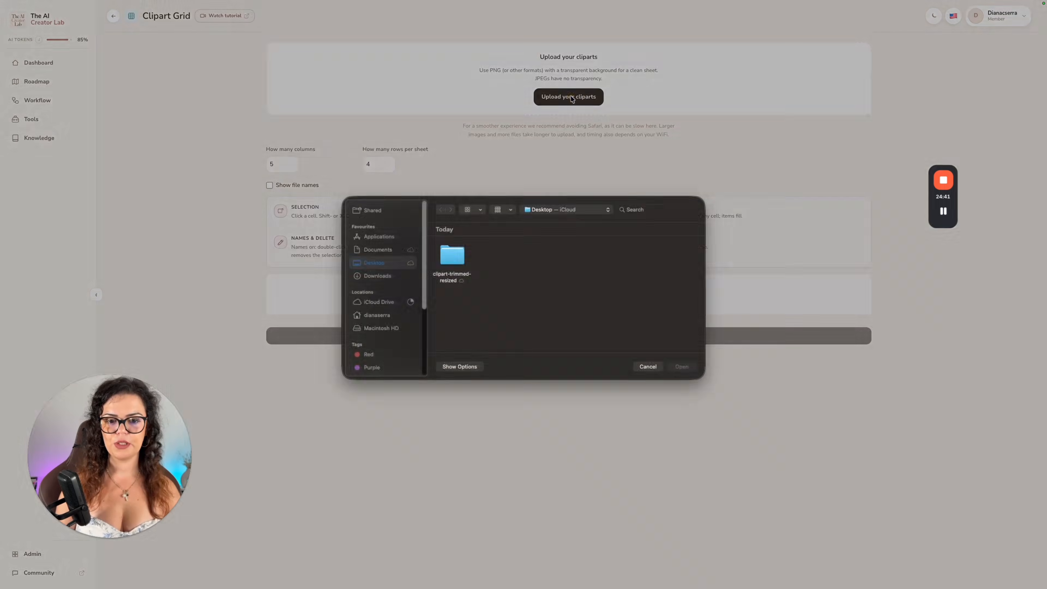
pyautogui.doubleClick(460, 260)
pyautogui.press('super+a')
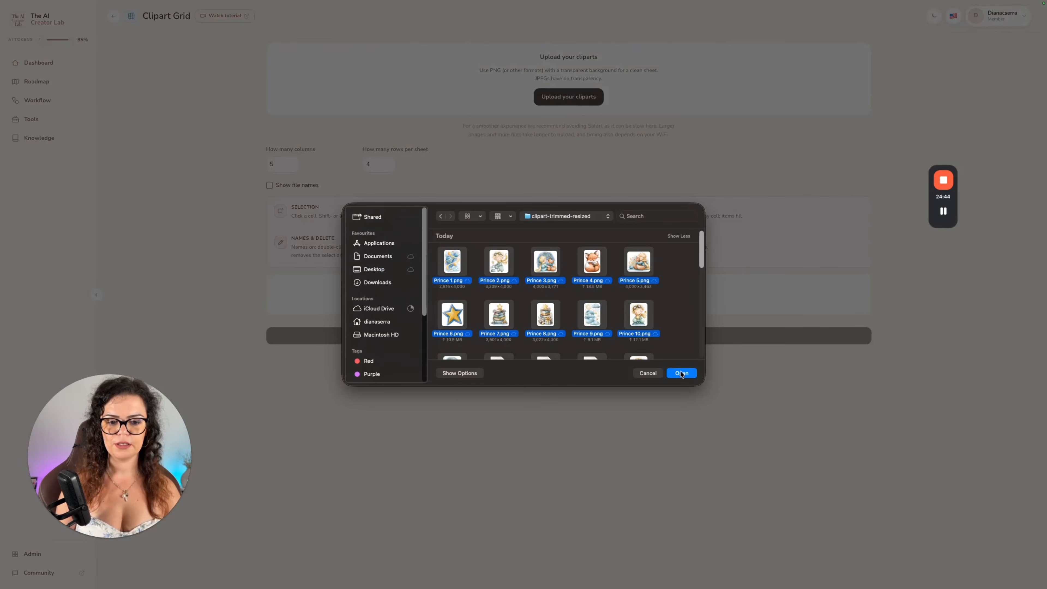
pyautogui.click(681, 373)
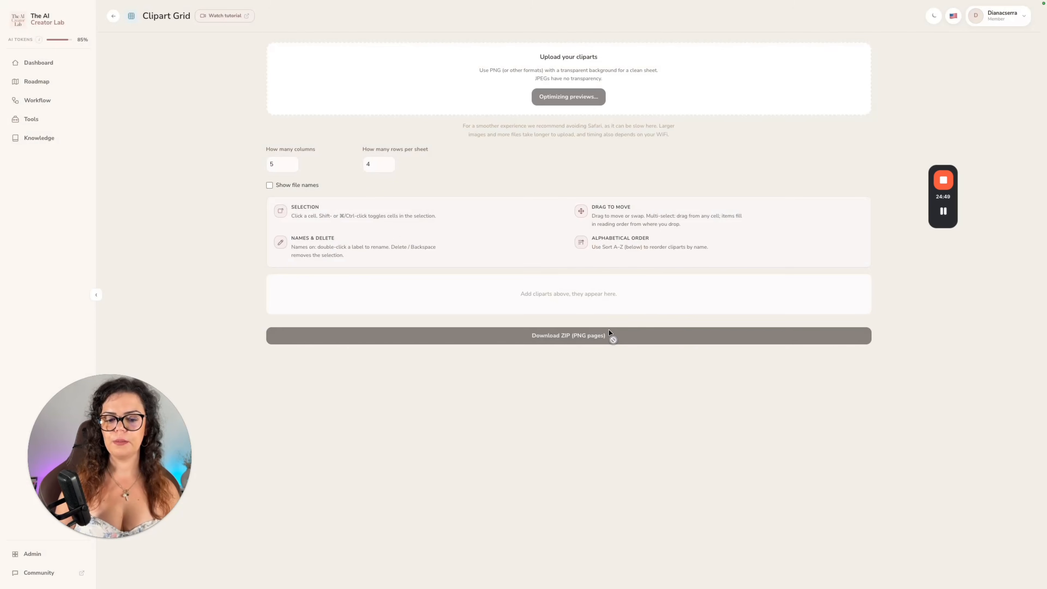
# Set the clipart grid to 3 rows per sheet and check how the cliparts are distributed across the sheets.
pyautogui.scroll(-2, 435, 275)
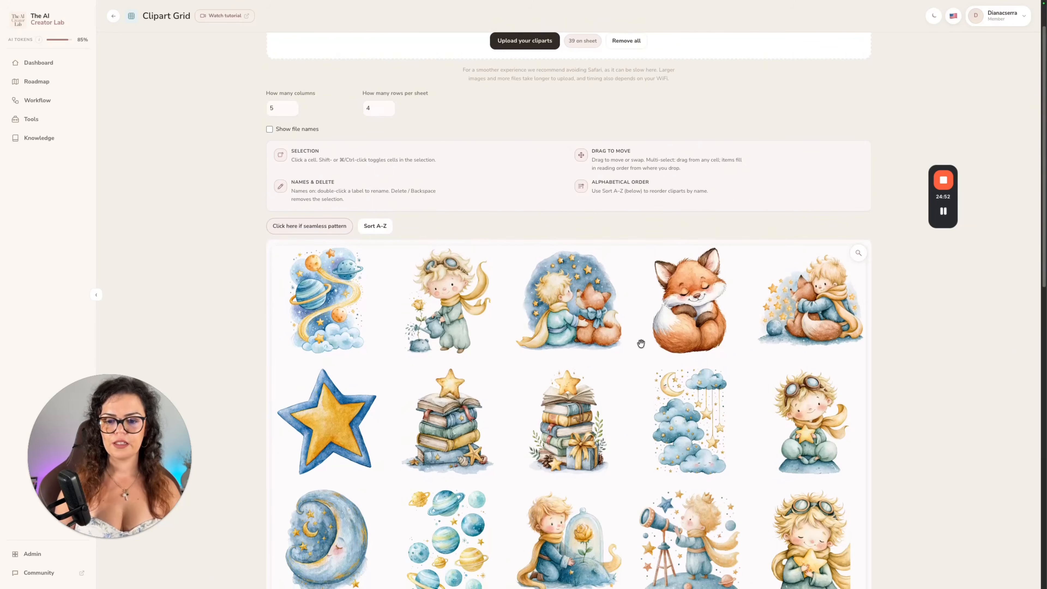
pyautogui.click(856, 256)
pyautogui.click(858, 285)
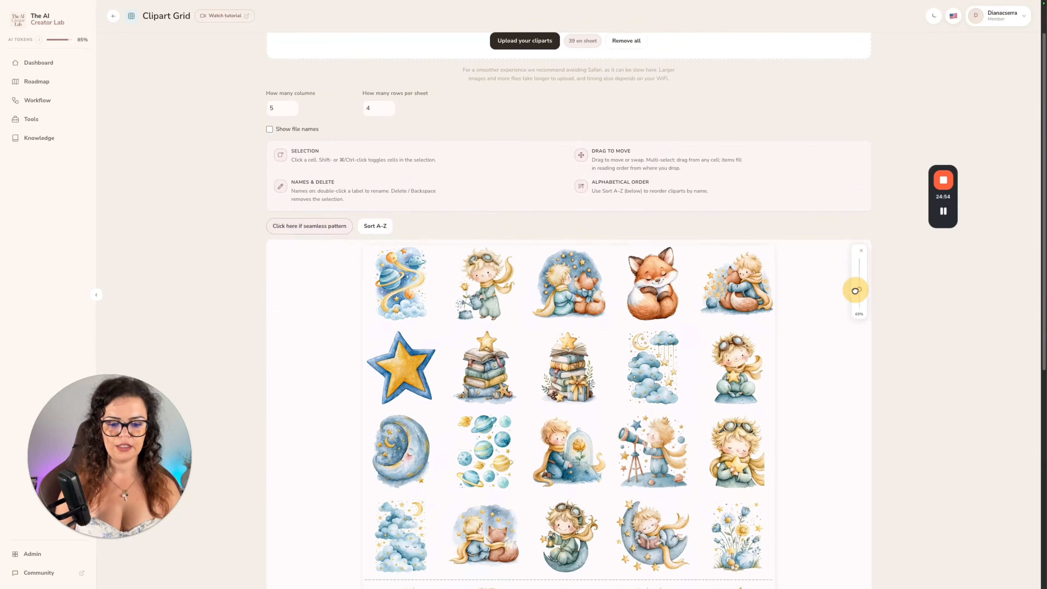
pyautogui.scroll(-2, 915, 349)
pyautogui.scroll(-4, 842, 342)
pyautogui.scroll(4, 842, 341)
pyautogui.click(388, 139)
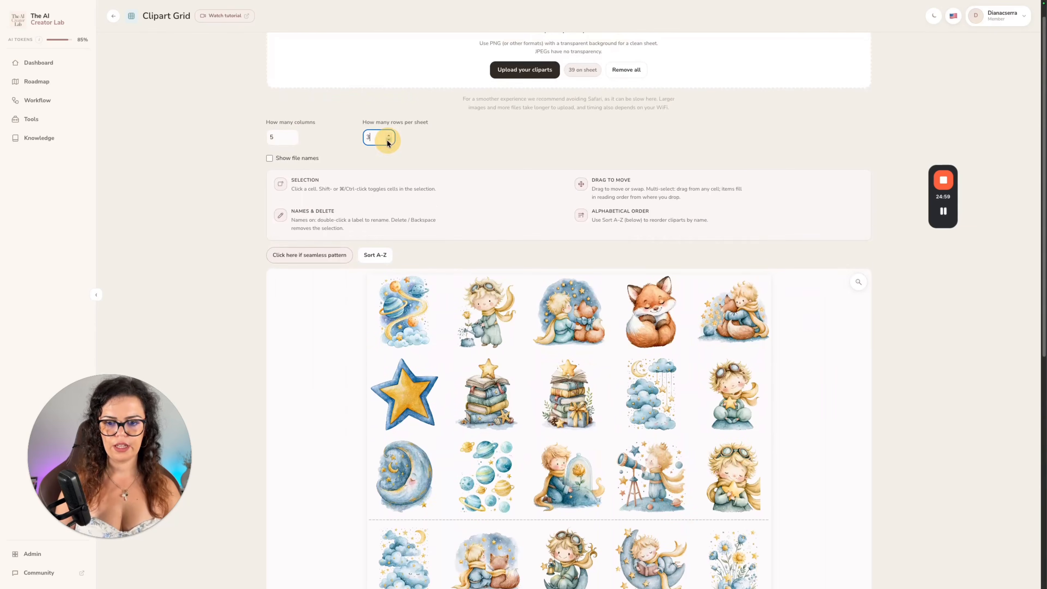
pyautogui.scroll(-1, 474, 264)
pyautogui.scroll(-7, 816, 501)
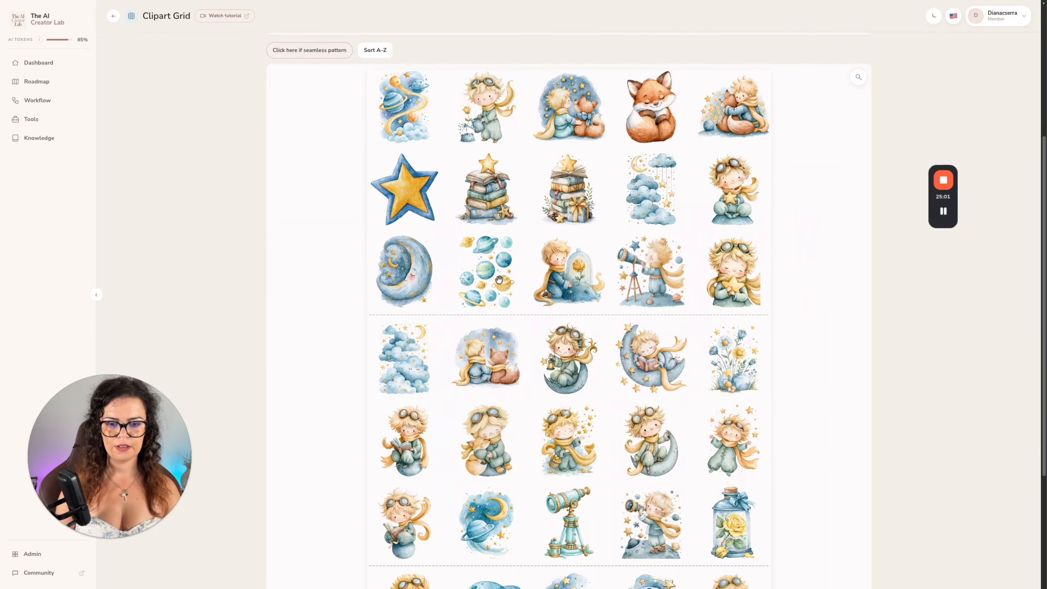
pyautogui.scroll(-7, 553, 375)
# Select most of the Little Prince character cliparts across the sheets and move them together to the start of the first sheet.
pyautogui.scroll(7, 434, 434)
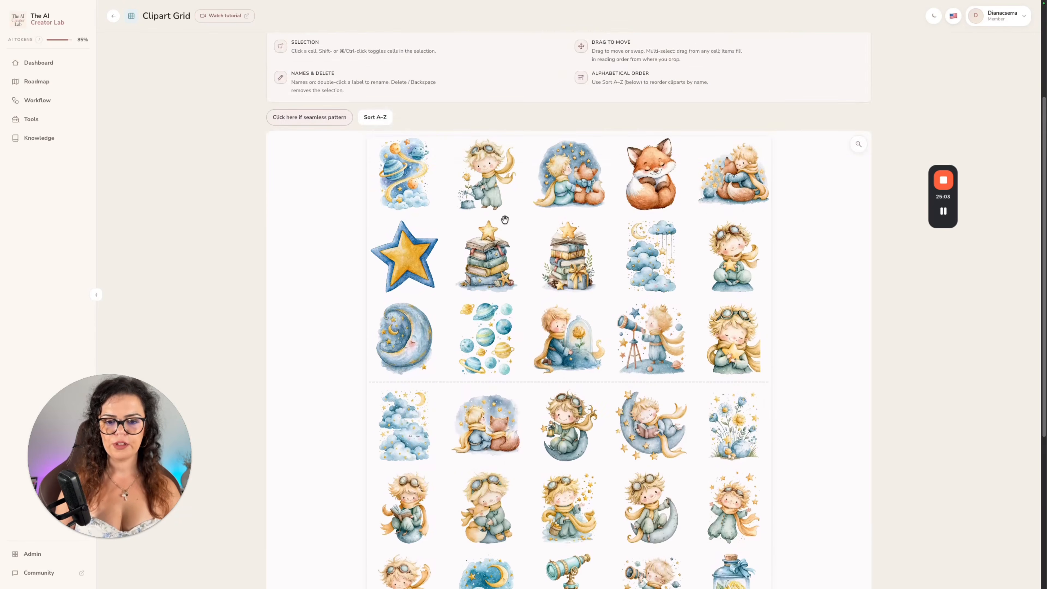
pyautogui.click(475, 105)
pyautogui.click(568, 284)
pyautogui.click(638, 277)
pyautogui.click(512, 363)
pyautogui.click(591, 367)
pyautogui.click(638, 365)
pyautogui.click(726, 451)
pyautogui.click(652, 451)
pyautogui.click(563, 455)
pyautogui.click(487, 452)
pyautogui.click(424, 465)
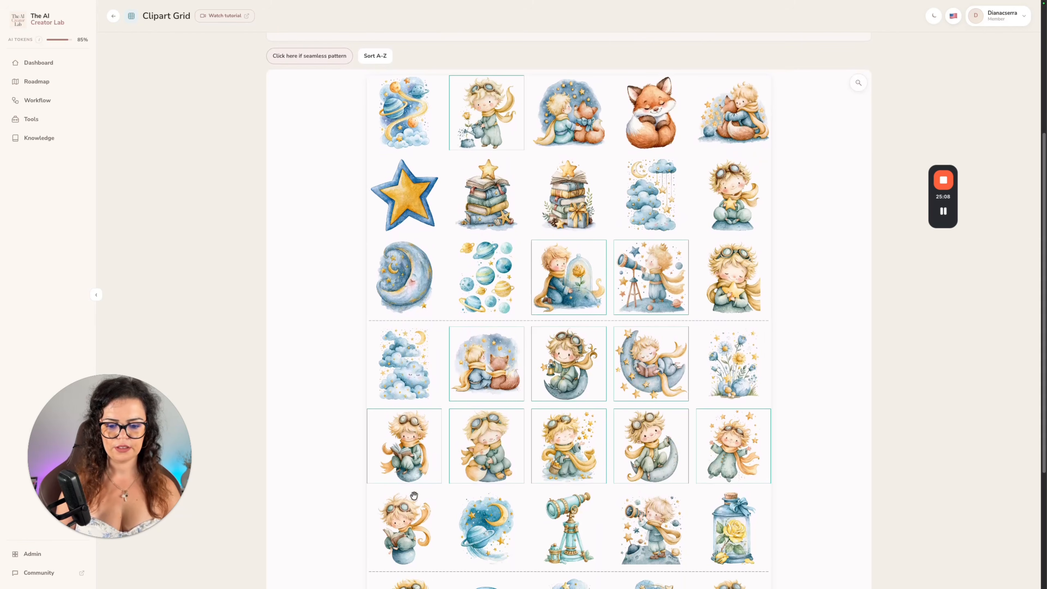
pyautogui.click(412, 528)
pyautogui.scroll(-7, 499, 523)
pyautogui.click(661, 342)
pyautogui.click(420, 413)
pyautogui.click(456, 489)
pyautogui.click(540, 483)
pyautogui.click(705, 432)
pyautogui.scroll(10, 705, 432)
pyautogui.moveTo(556, 473); pyautogui.dragTo(409, 320)
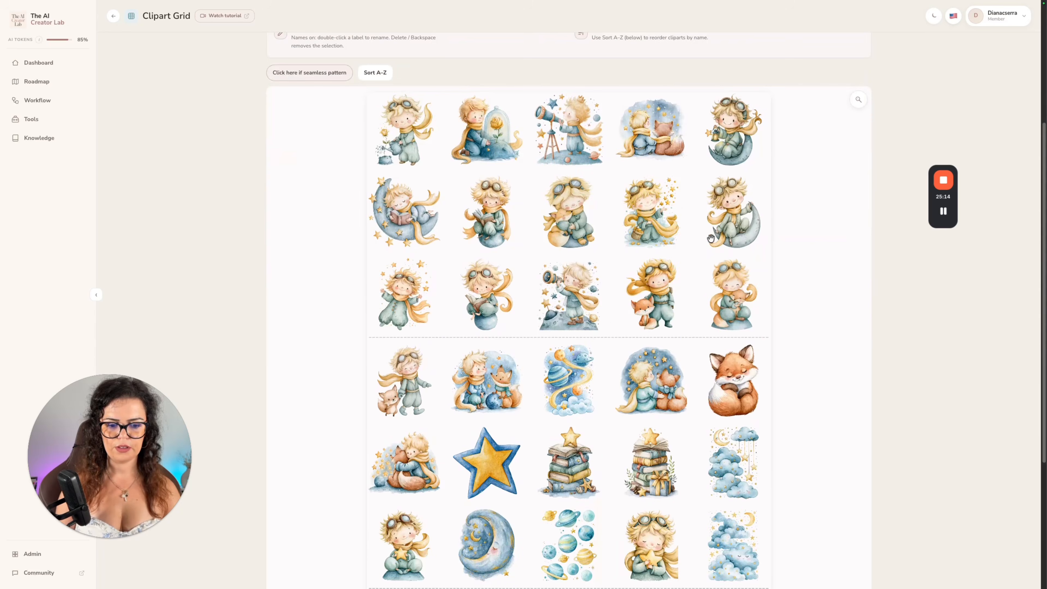
pyautogui.scroll(-5, 694, 320)
pyautogui.scroll(5, 697, 283)
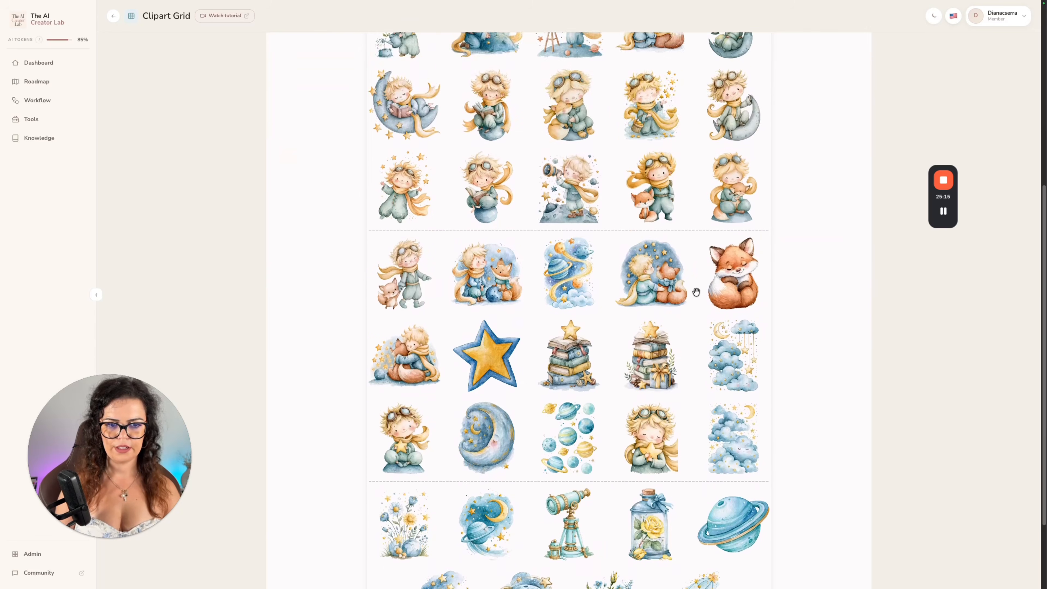
# Change the clipart grid to 4 columns and switch to the Clipart Listing design in Canva.
pyautogui.scroll(3, 816, 486)
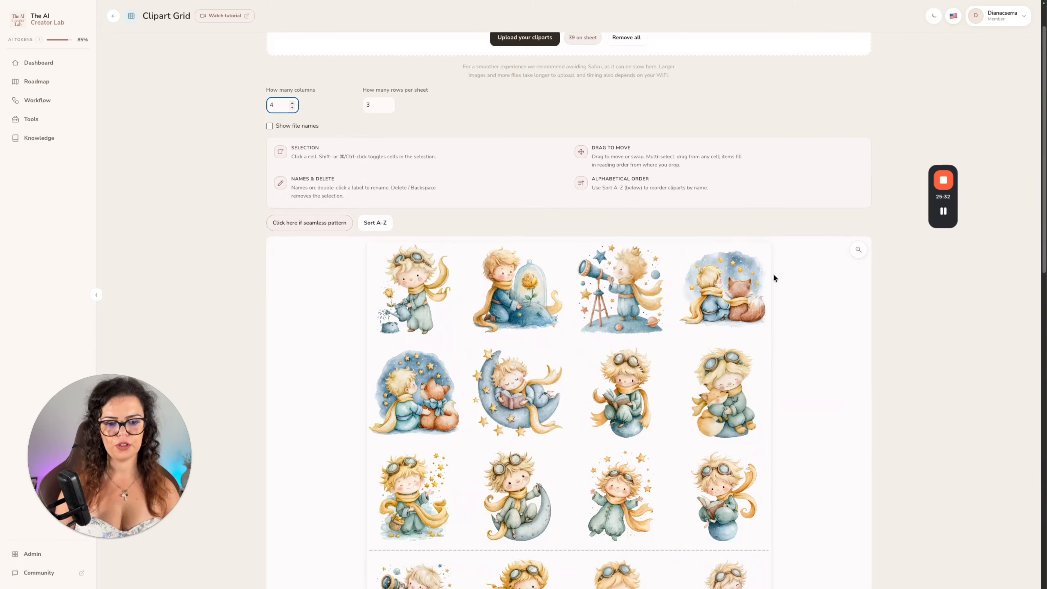
pyautogui.scroll(-15, 773, 273)
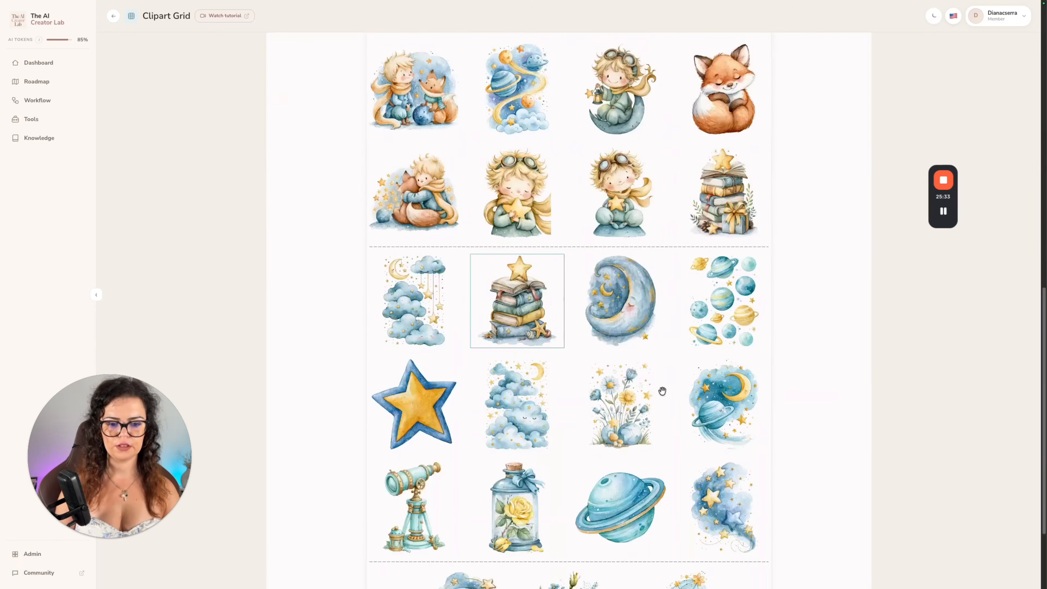
pyautogui.click(585, 571)
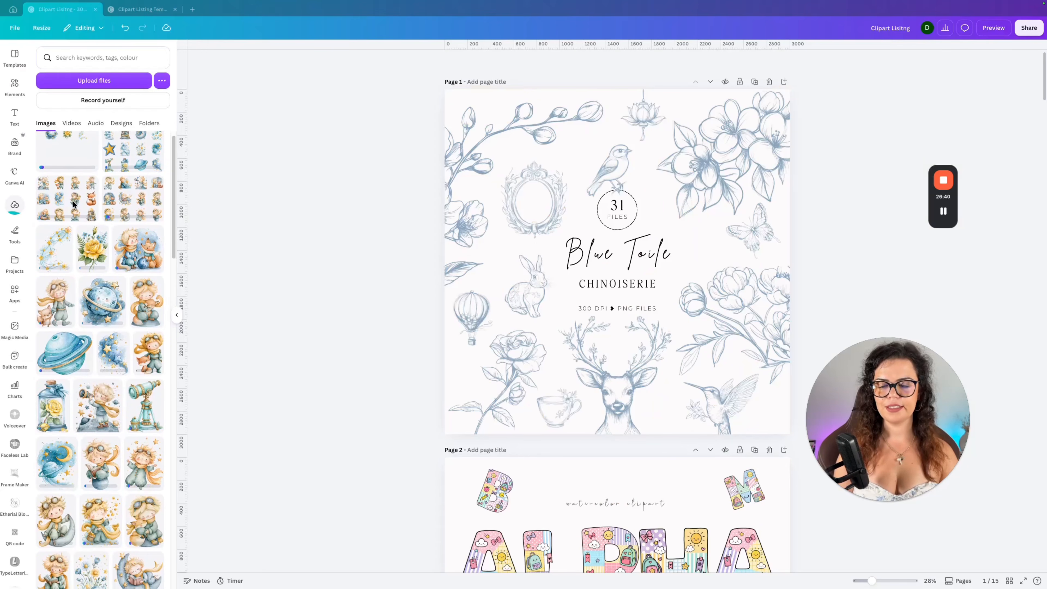
# Look through the page layouts in the Clipart Listing design and the Clipart Listing Templates design.
pyautogui.scroll(-6, 355, 288)
pyautogui.scroll(-15, 414, 289)
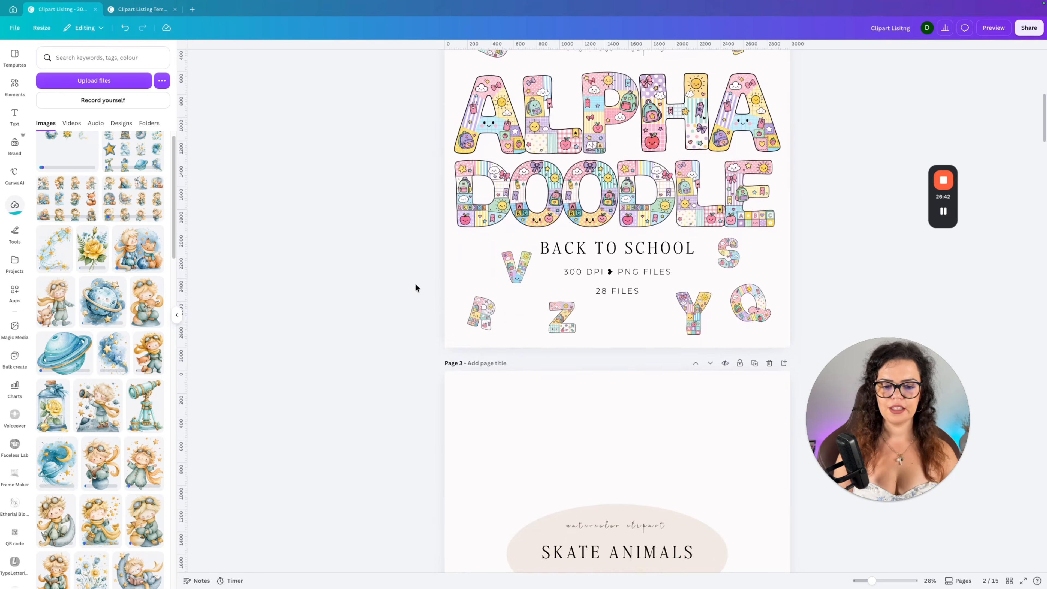
pyautogui.scroll(12, 408, 260)
pyautogui.scroll(9, 425, 250)
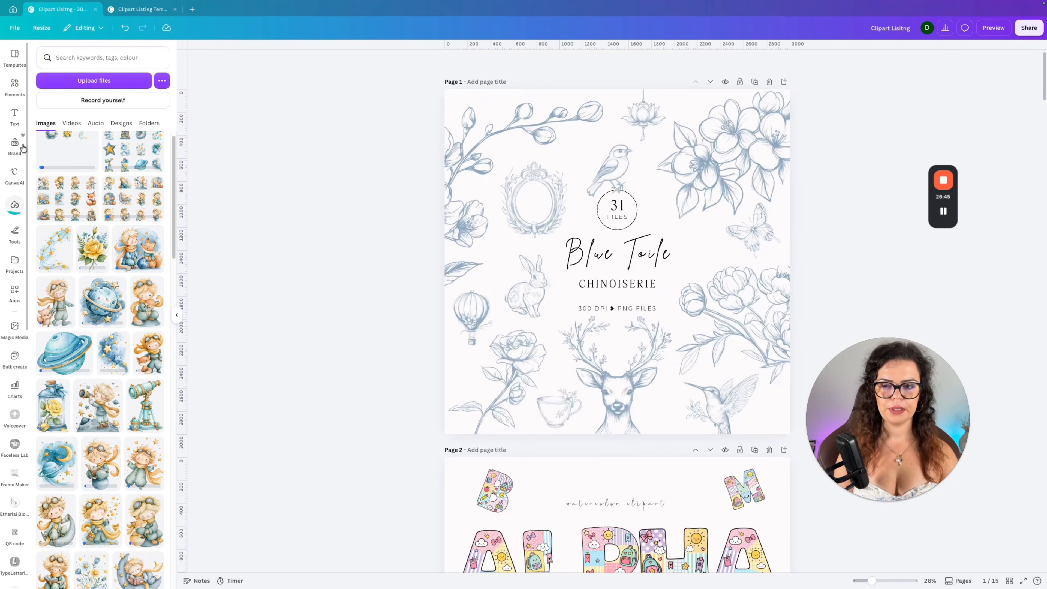
pyautogui.click(127, 9)
pyautogui.scroll(7, 338, 310)
pyautogui.scroll(-5, 521, 343)
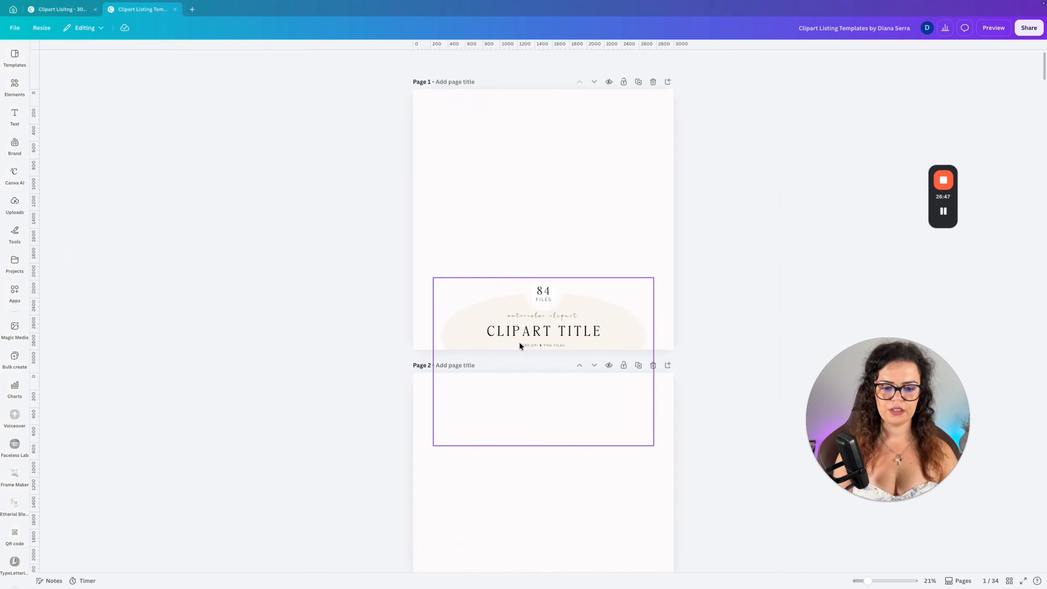
pyautogui.scroll(-10, 675, 318)
pyautogui.scroll(-20, 660, 305)
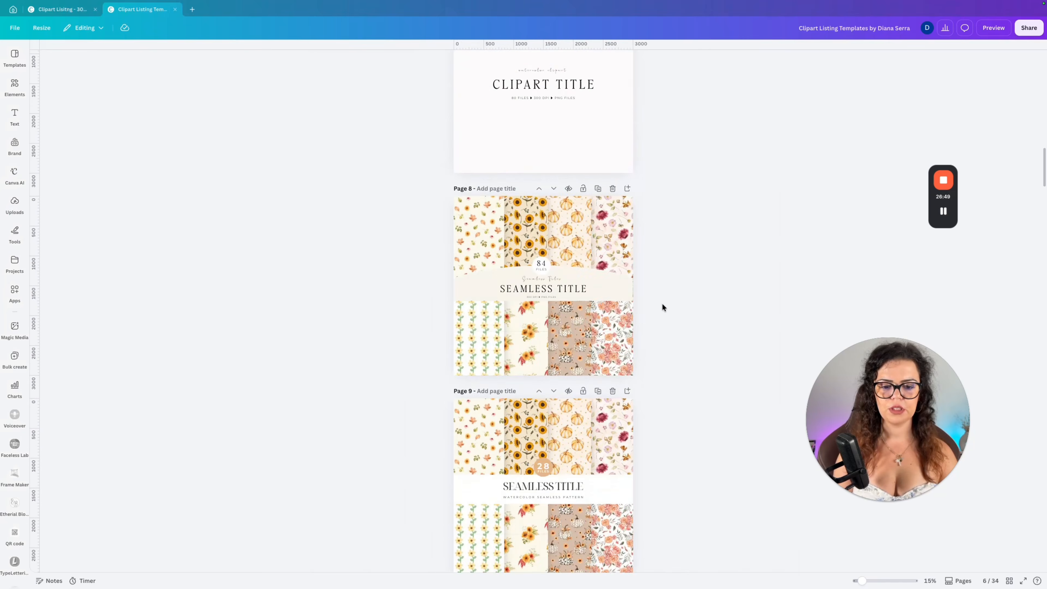
pyautogui.scroll(-20, 657, 301)
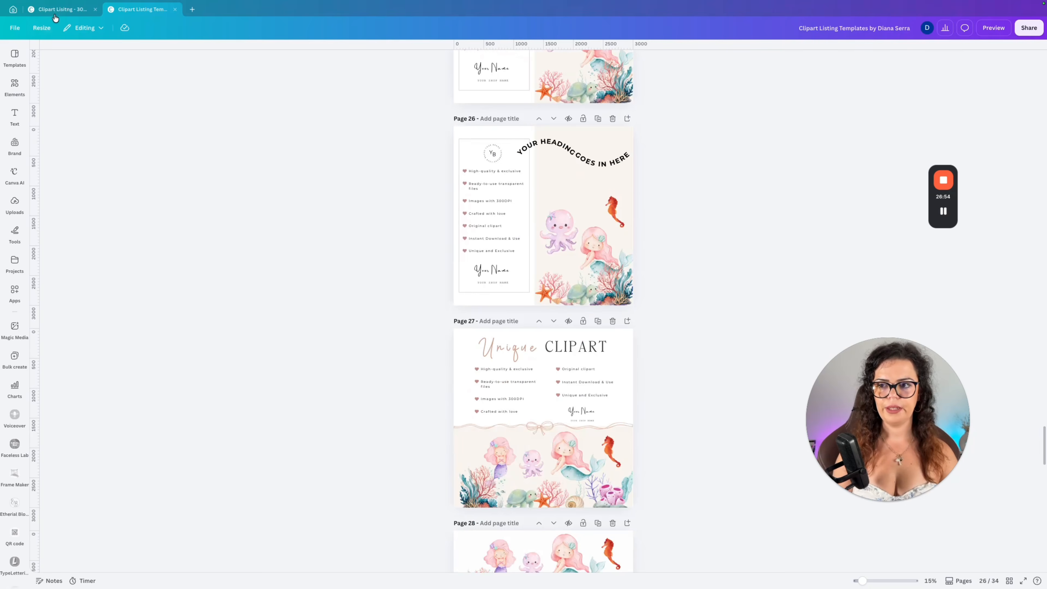
# Delete all the blue toile illustrations around the title on page 1 of the Clipart Listing design.
pyautogui.click(62, 9)
pyautogui.moveTo(333, 135); pyautogui.dragTo(846, 122)
pyautogui.press('Delete')
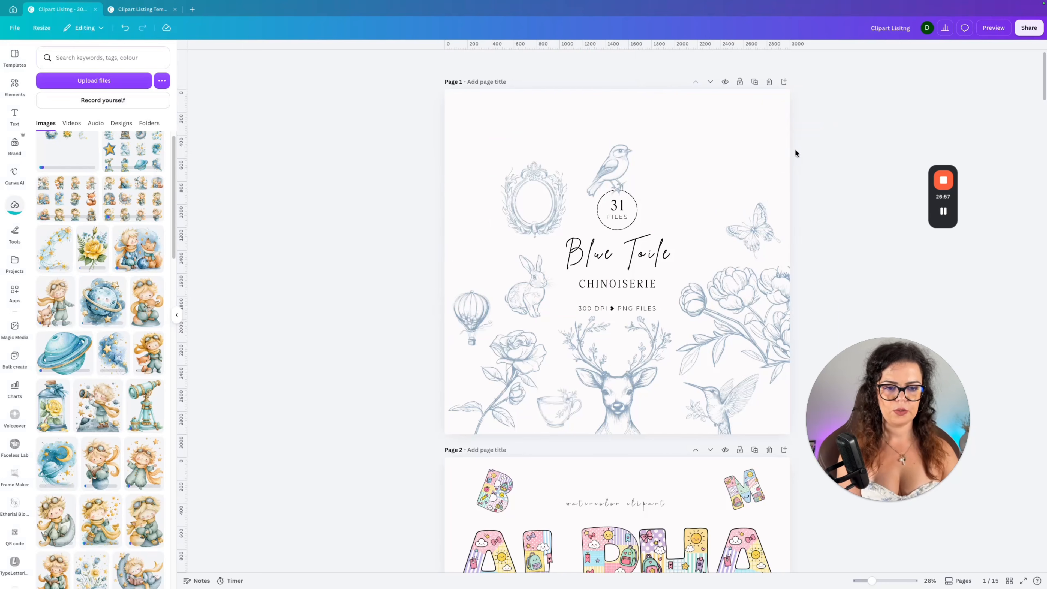
pyautogui.moveTo(795, 152); pyautogui.dragTo(678, 392)
pyautogui.press('Delete')
pyautogui.moveTo(329, 403); pyautogui.dragTo(815, 386)
pyautogui.press('Delete')
pyautogui.click(525, 289)
pyautogui.press('Delete')
pyautogui.click(508, 225)
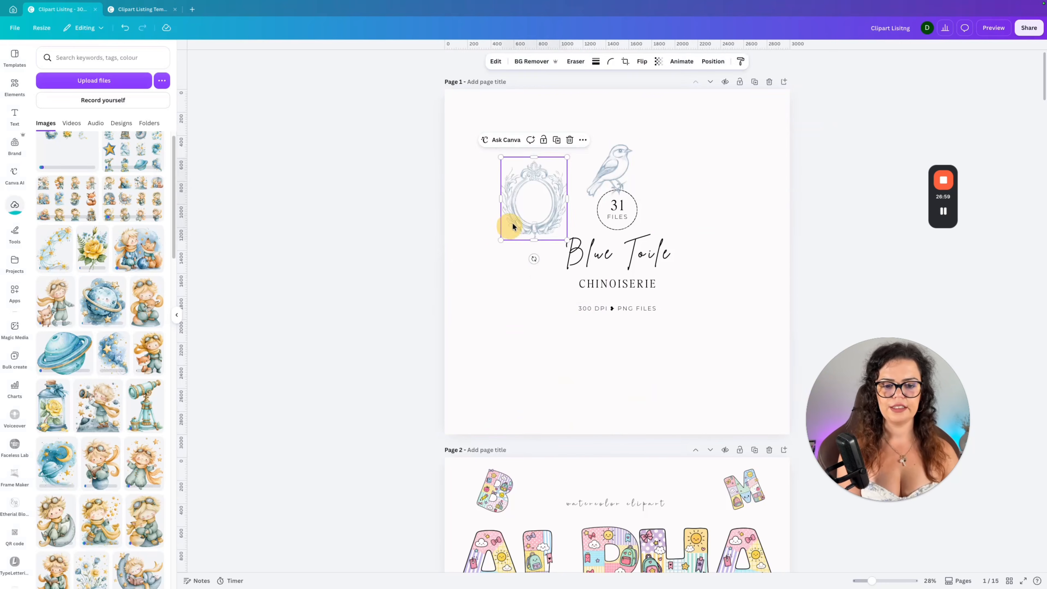
pyautogui.press('Delete')
pyautogui.click(602, 170)
pyautogui.press('Delete')
# Change the page 1 title to "Little Prince" and the subtitle to "WATERCOLOR".
pyautogui.click(616, 243)
pyautogui.click(616, 243)
pyautogui.hotkey('ctrl', 'a')
pyautogui.write('Little Princess')
pyautogui.click(638, 285)
pyautogui.doubleClick(639, 284)
pyautogui.write('WATERCOLOR')
# Check the number of items in the clipart-trimmed-resized folder and set the file count on page 1 to 39.
pyautogui.click(708, 243)
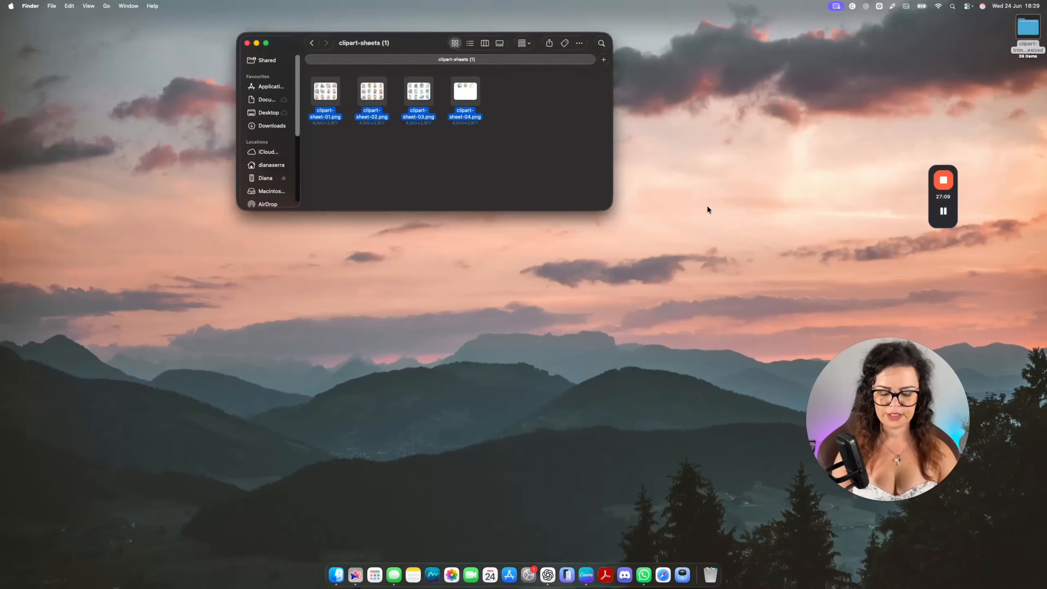
pyautogui.click(1029, 27)
pyautogui.hotkey('ctrl', 'Right')
pyautogui.click(607, 208)
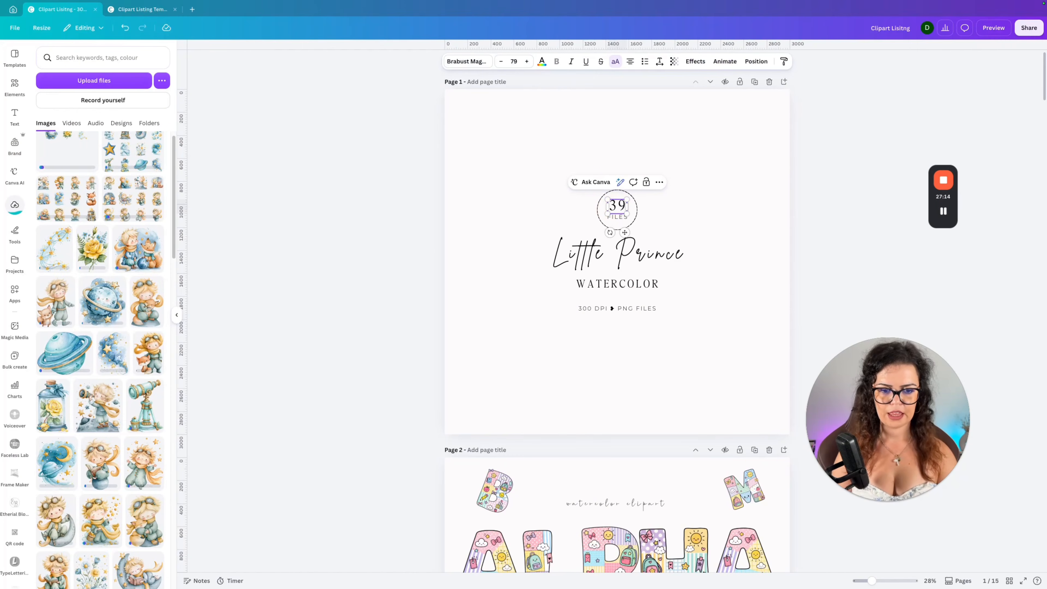
pyautogui.click(751, 231)
pyautogui.click(360, 262)
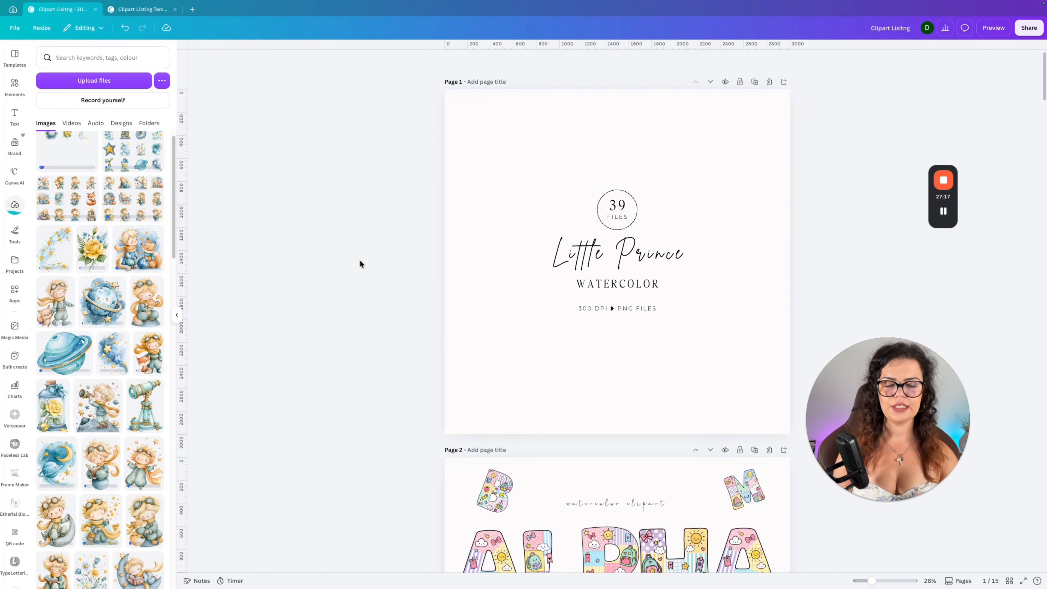
# Add the clipart of the prince and fox sitting with a globe and place it at the bottom centre of page 1.
pyautogui.click(156, 258)
pyautogui.moveTo(741, 149); pyautogui.dragTo(666, 216)
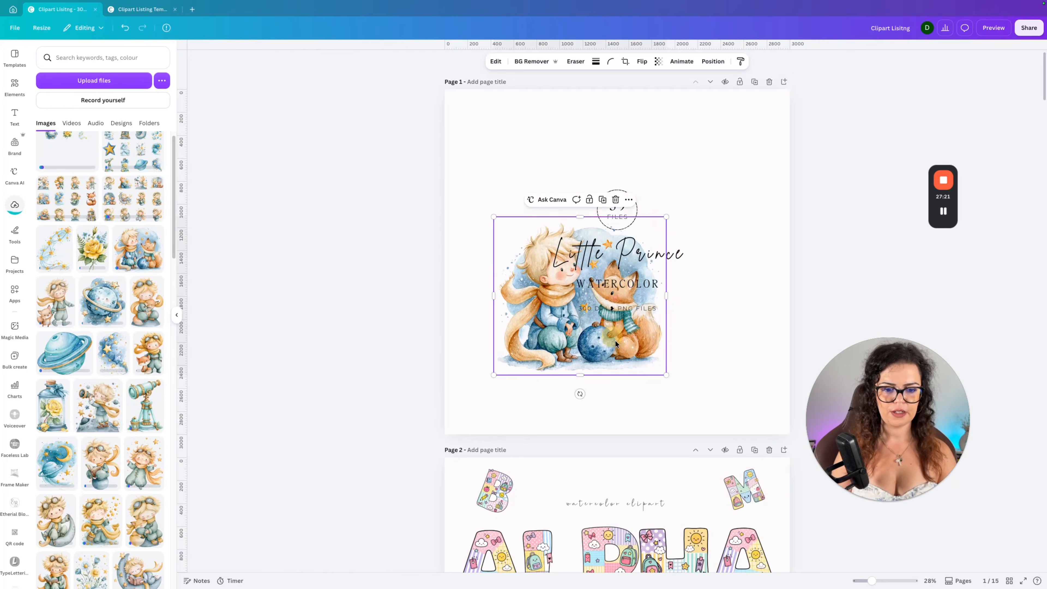
pyautogui.moveTo(609, 333); pyautogui.dragTo(647, 393)
pyautogui.moveTo(700, 275); pyautogui.dragTo(676, 298)
pyautogui.moveTo(612, 333); pyautogui.dragTo(623, 341)
pyautogui.click(328, 356)
# Add the clipart of the prince holding a star and fit it into the lower right corner of page 1.
pyautogui.scroll(-8, 124, 388)
pyautogui.click(145, 409)
pyautogui.moveTo(706, 138); pyautogui.dragTo(618, 210)
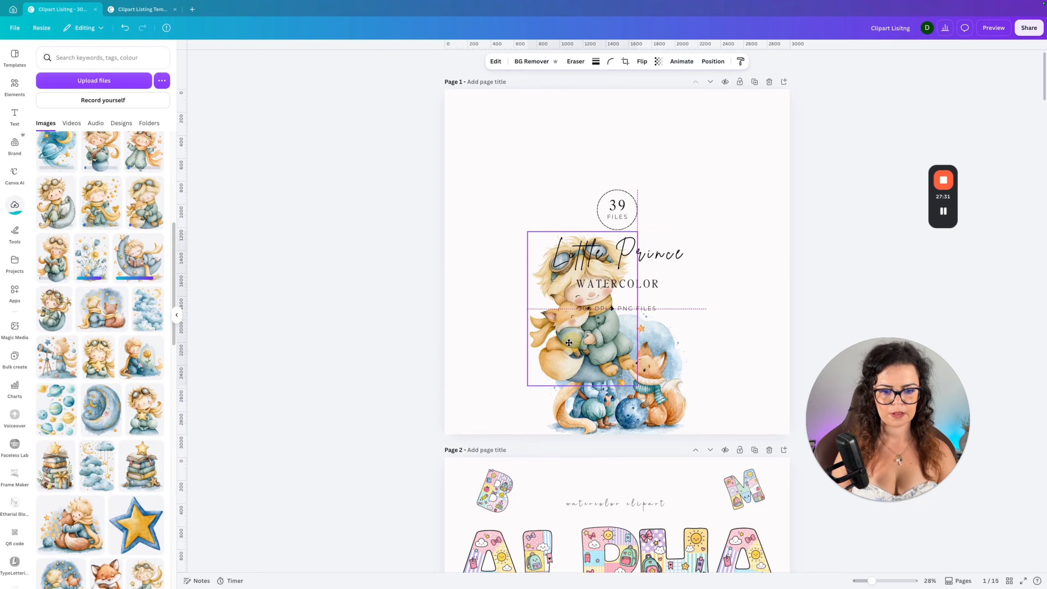
pyautogui.moveTo(586, 314); pyautogui.dragTo(736, 359)
pyautogui.click(617, 373)
pyautogui.moveTo(691, 305); pyautogui.dragTo(683, 312)
pyautogui.click(330, 355)
# Add the clipart of the prince hugging the fox, shrink it and place it above the file count on page 1.
pyautogui.scroll(-10, 96, 472)
pyautogui.click(72, 389)
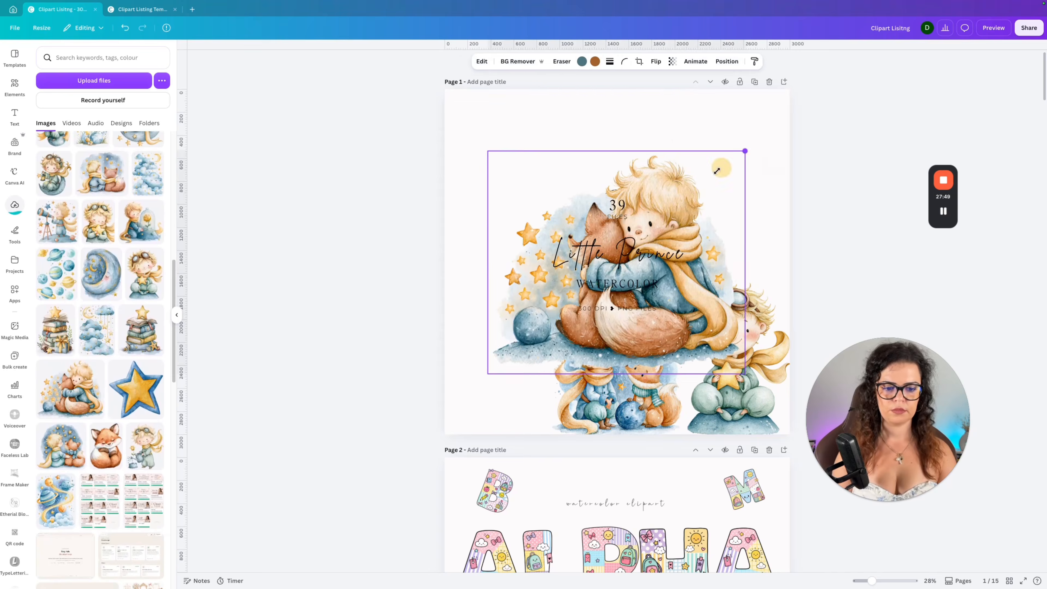
pyautogui.moveTo(745, 152); pyautogui.dragTo(610, 270)
pyautogui.moveTo(550, 322); pyautogui.dragTo(614, 142)
pyautogui.click(727, 61)
# Add the clipart of the prince with a watering can, shrink it and place it right of the title.
pyautogui.click(146, 446)
pyautogui.moveTo(725, 129); pyautogui.dragTo(651, 220)
pyautogui.moveTo(572, 339); pyautogui.dragTo(743, 231)
pyautogui.scroll(3, 99, 342)
pyautogui.click(57, 342)
pyautogui.press('Delete')
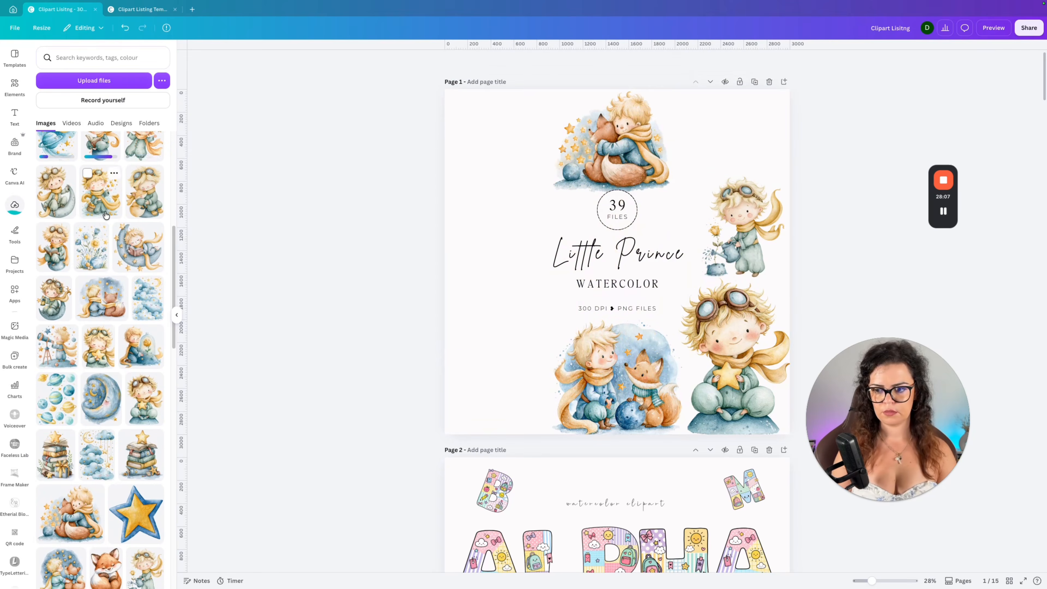
# Place another clipart at page 1's upper right, and move the watering prince to the lower left corner, flipped horizontally.
pyautogui.click(101, 251)
pyautogui.moveTo(561, 345); pyautogui.dragTo(718, 138)
pyautogui.moveTo(743, 231); pyautogui.dragTo(495, 374)
pyautogui.click(656, 61)
# Add the clipart of the prince reading on a crescent moon and fit it into the upper right corner of page 1.
pyautogui.moveTo(721, 140); pyautogui.dragTo(614, 266)
pyautogui.click(147, 414)
pyautogui.moveTo(569, 329); pyautogui.dragTo(742, 118)
pyautogui.moveTo(783, 172); pyautogui.dragTo(775, 161)
# Place a small clipart at page 1's upper left and the prince kneeling by the glass-domed rose left of the title.
pyautogui.scroll(-6, 99, 412)
pyautogui.click(57, 494)
pyautogui.moveTo(708, 133); pyautogui.dragTo(595, 292)
pyautogui.moveTo(561, 342); pyautogui.dragTo(512, 138)
pyautogui.click(141, 215)
pyautogui.moveTo(747, 134); pyautogui.dragTo(585, 292)
pyautogui.moveTo(536, 341); pyautogui.dragTo(502, 241)
# Fill the remaining gaps on page 1 with more cliparts, including the ringed planet, book stack, star, rose jar and fox.
pyautogui.scroll(6, 101, 301)
pyautogui.click(100, 301)
pyautogui.moveTo(714, 134); pyautogui.dragTo(685, 173)
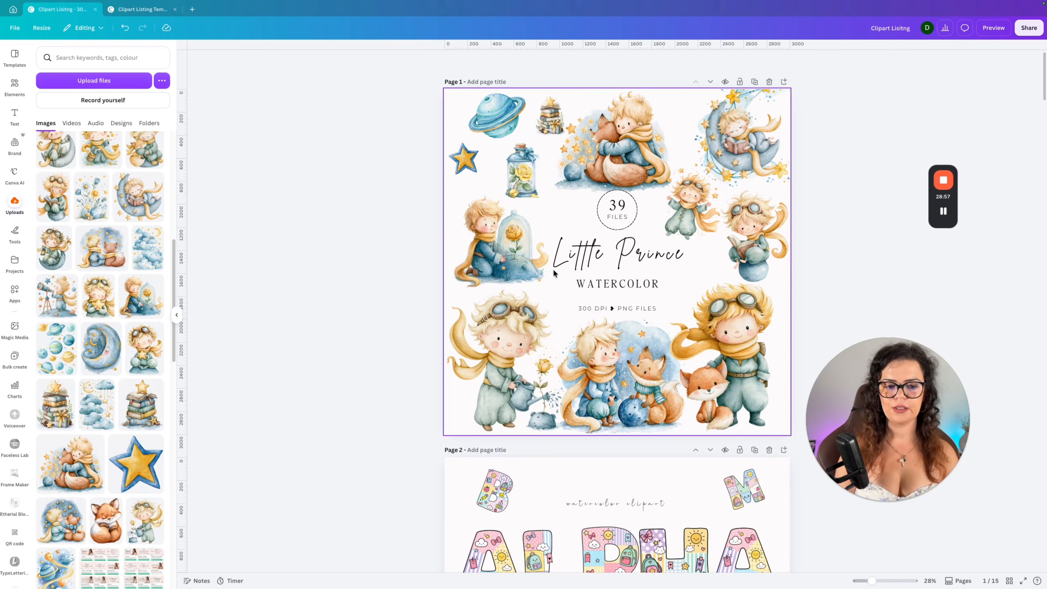
# Replace the animal cliparts on the page 5 "What is included?" layout with the first Little Prince clipart sheet.
pyautogui.scroll(-20, 552, 277)
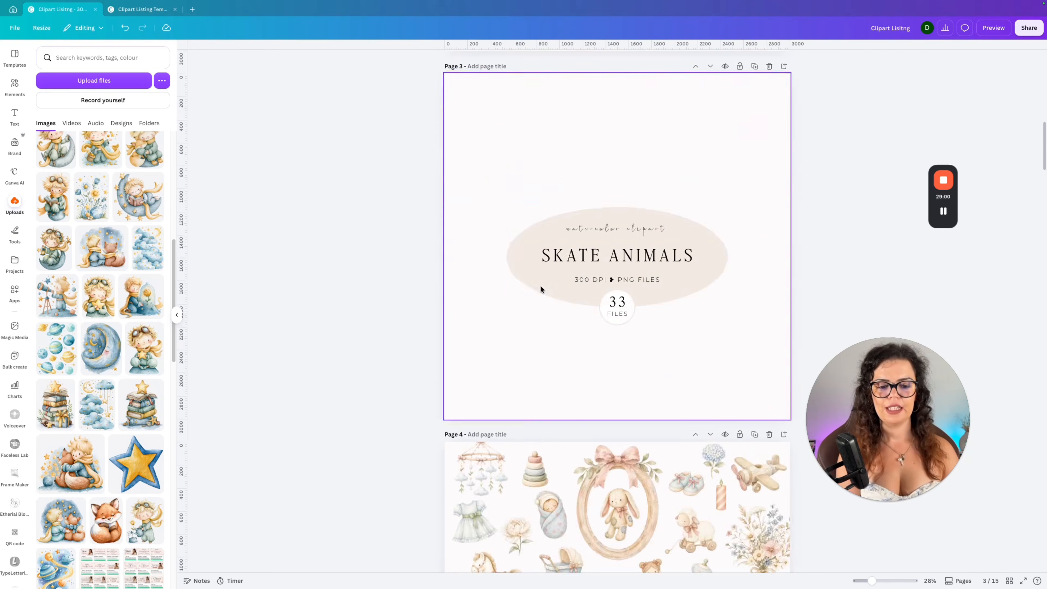
pyautogui.scroll(-2, 539, 291)
pyautogui.scroll(10, 79, 293)
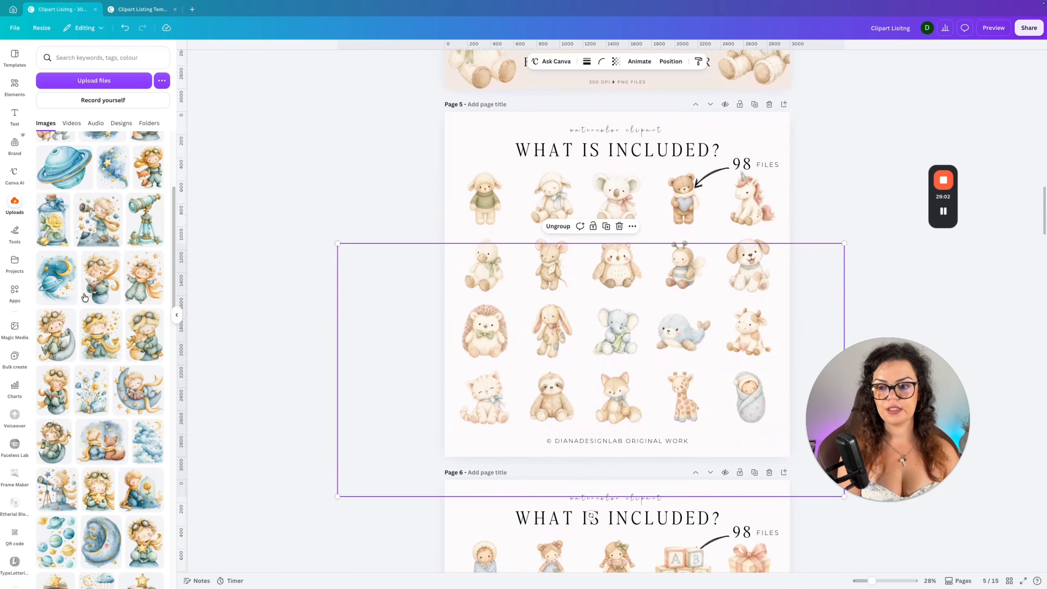
pyautogui.moveTo(68, 202); pyautogui.dragTo(552, 198)
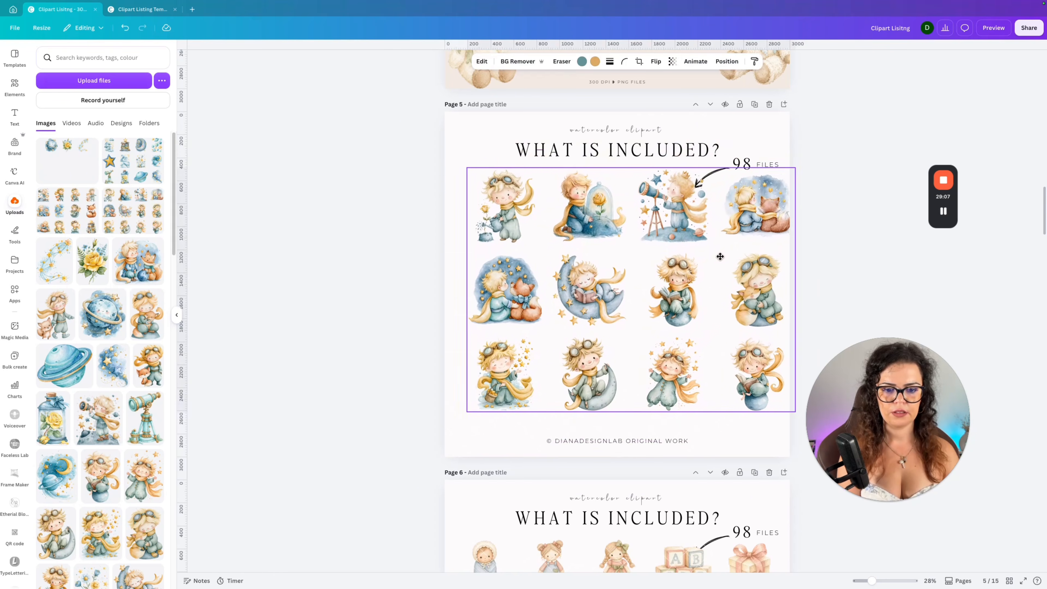
pyautogui.click(727, 61)
pyautogui.moveTo(614, 324)
pyautogui.mouseDown()
pyautogui.moveTo(615, 271)
pyautogui.moveTo(614, 338)
pyautogui.mouseUp()
pyautogui.moveTo(695, 350); pyautogui.dragTo(695, 299)
# Set the file count to 39 on the "What is included?" pages and fill them with the remaining clipart sheets.
pyautogui.scroll(-1, 700, 326)
pyautogui.doubleClick(744, 139)
pyautogui.write('39')
pyautogui.click(15, 205)
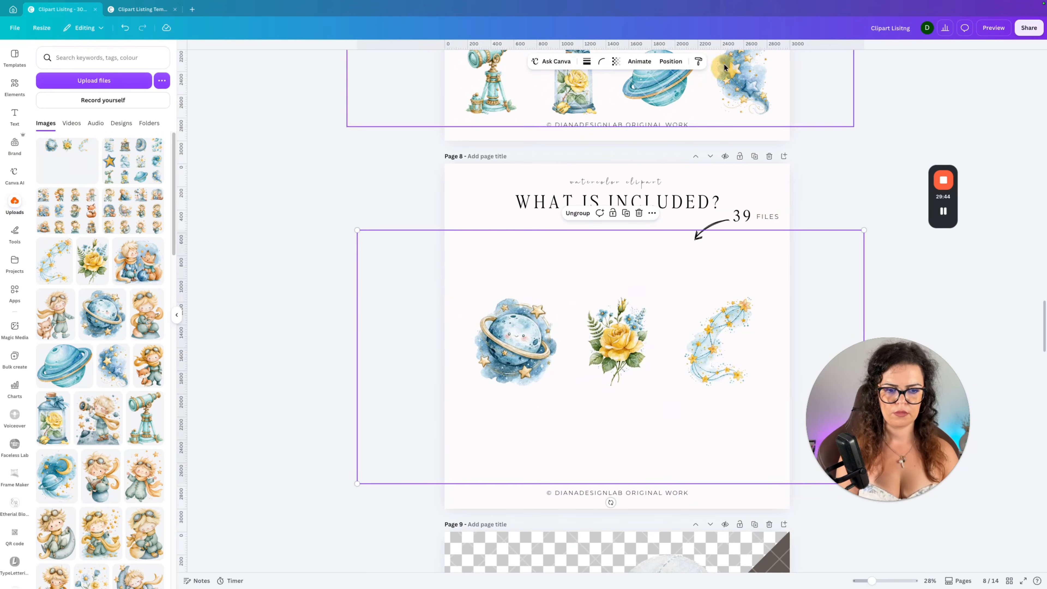
# Add the clipart of the standing prince with a fox to the Transparent Background page.
pyautogui.scroll(-5, 463, 395)
pyautogui.scroll(-2, 463, 395)
pyautogui.moveTo(673, 197); pyautogui.dragTo(694, 383)
pyautogui.moveTo(148, 366); pyautogui.dragTo(544, 273)
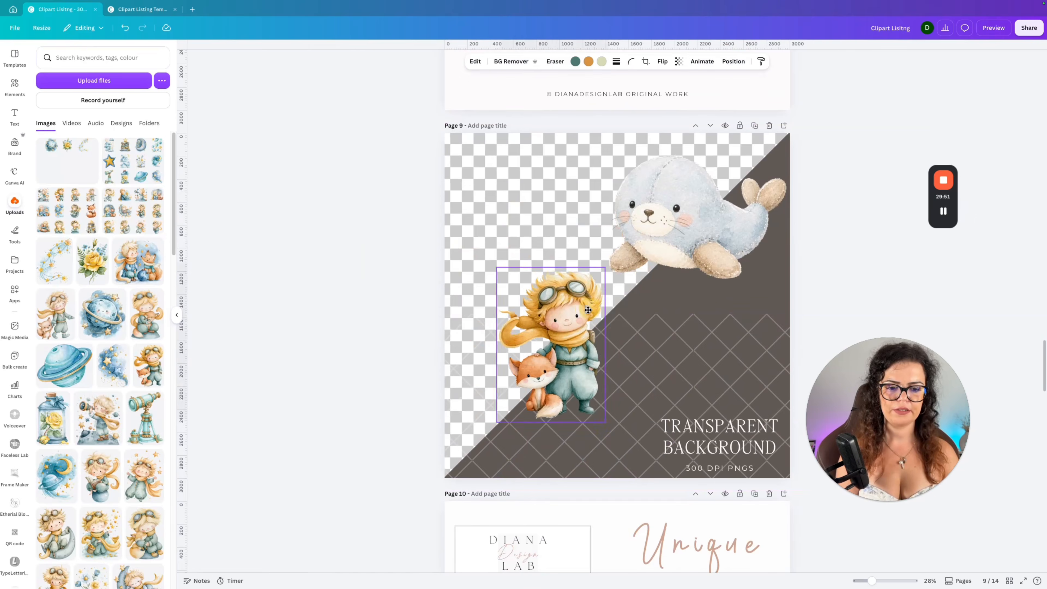
# Add the prince sitting on a crescent moon to the Transparent Background page, shrink it and place it at the upper right.
pyautogui.click(64, 542)
pyautogui.moveTo(635, 281); pyautogui.dragTo(684, 252)
pyautogui.moveTo(765, 147); pyautogui.dragTo(704, 226)
pyautogui.moveTo(644, 279); pyautogui.dragTo(724, 186)
pyautogui.scroll(20, 786, 285)
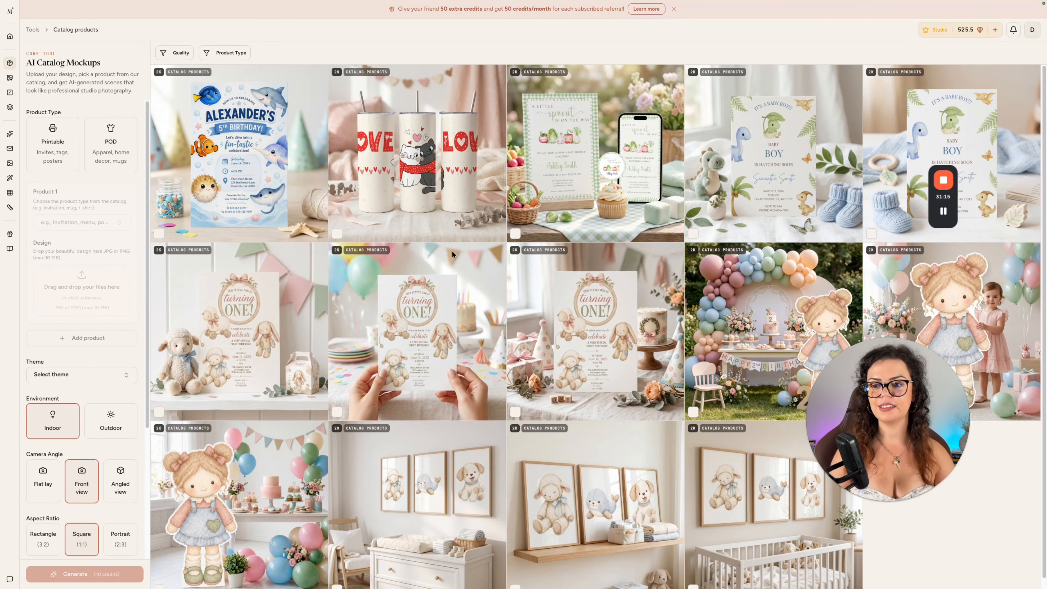
# Choose the POD product type and set the first product to Wall Art sized 16 by 24 inches.
pyautogui.click(112, 143)
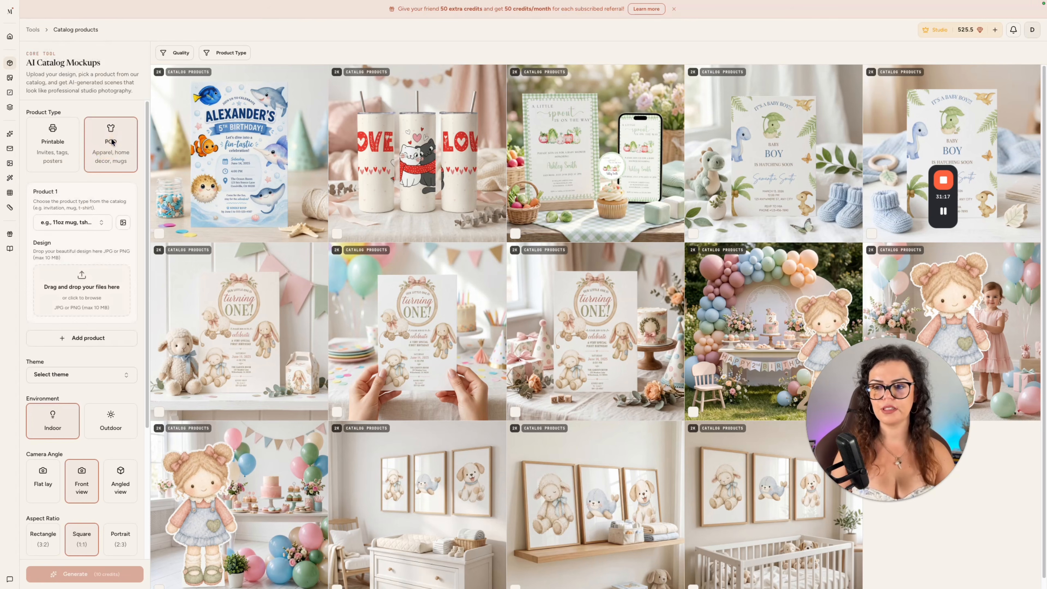
pyautogui.click(84, 226)
pyautogui.click(58, 251)
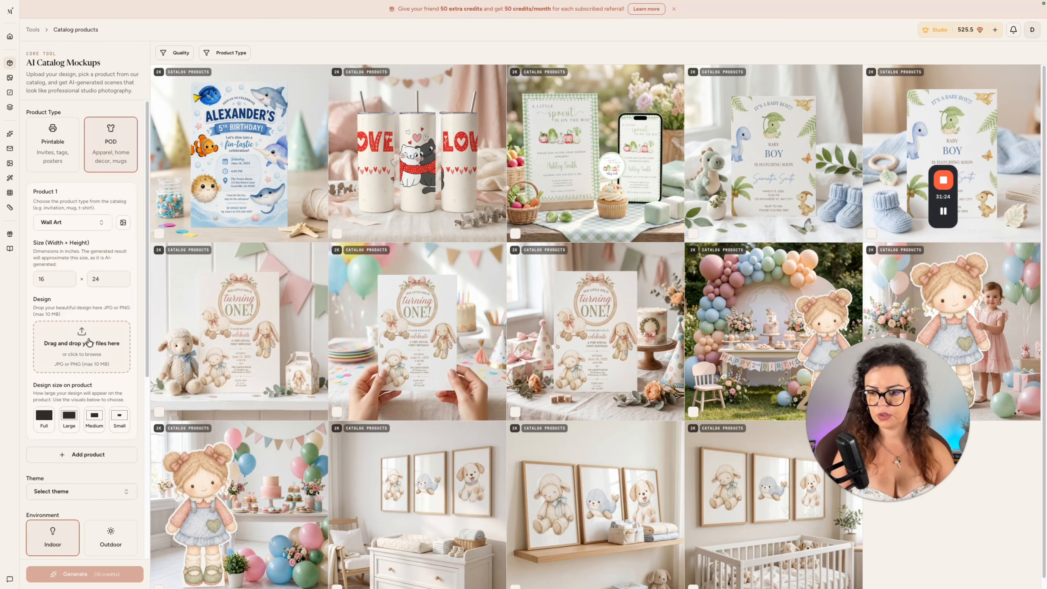
# Upload Prince 21.png as the wall art design and set its size on the product to Full.
pyautogui.click(89, 342)
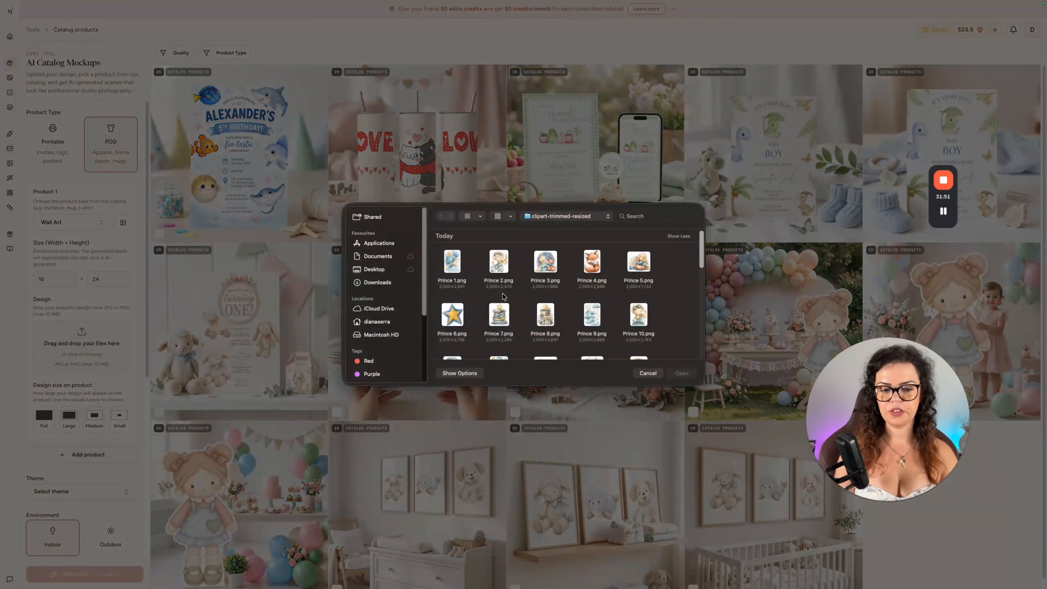
pyautogui.scroll(-6, 532, 303)
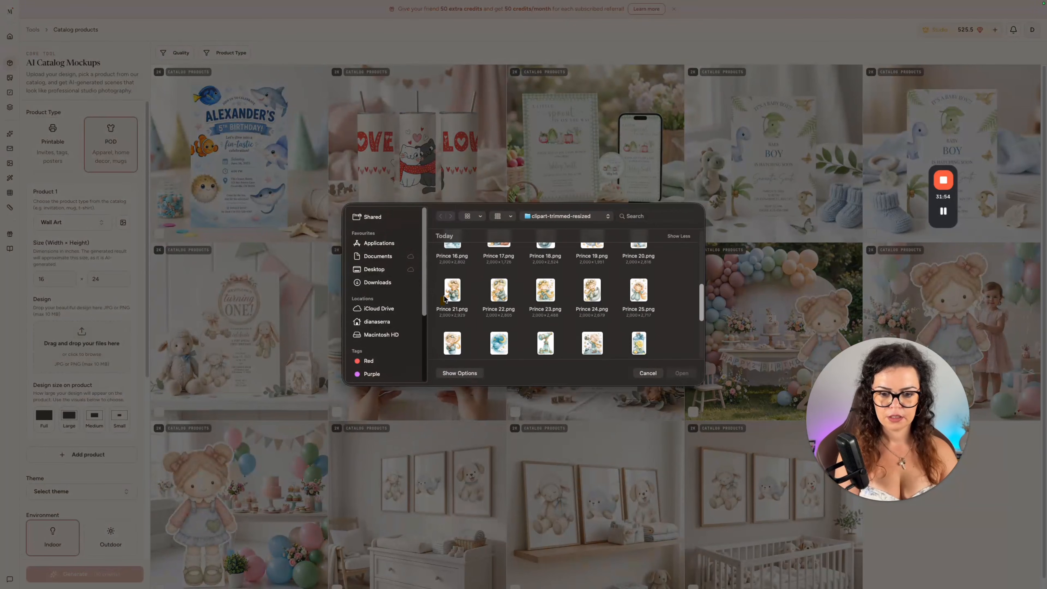
pyautogui.doubleClick(449, 298)
pyautogui.scroll(-3, 44, 470)
# Add a second product to the mockup and set it to Wall Art.
pyautogui.click(82, 383)
pyautogui.click(73, 424)
pyautogui.write('WA')
pyautogui.press('Return')
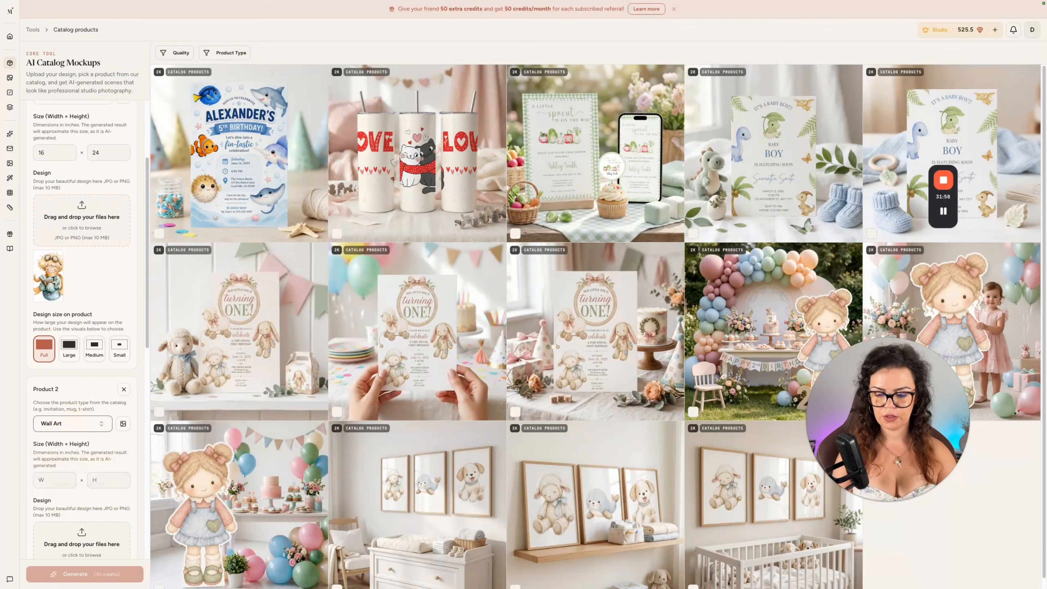
# Set the mockup theme to Baby and enter the scene notes "In baby room above a crib".
pyautogui.scroll(-12, 62, 413)
pyautogui.click(72, 227)
pyautogui.write('BA')
pyautogui.press('Return')
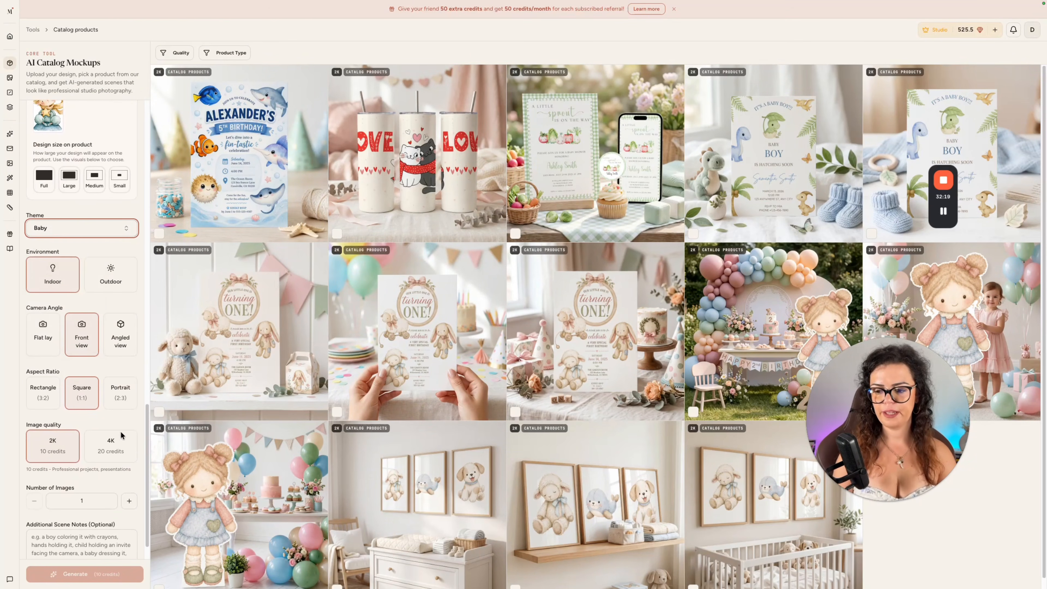
pyautogui.scroll(-1, 121, 434)
pyautogui.click(83, 513)
pyautogui.write('IN')
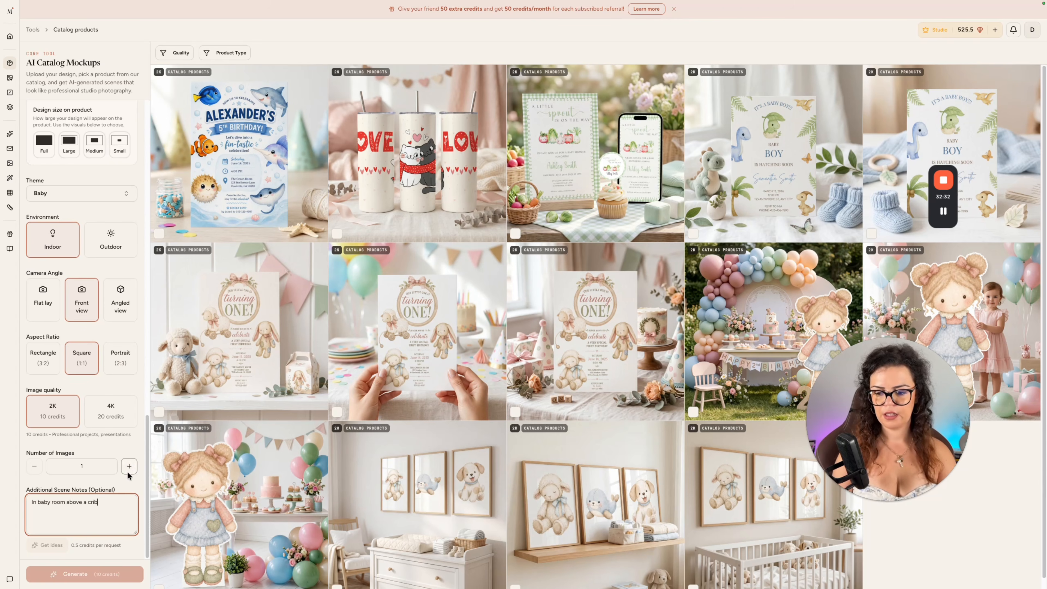
# Set the remaining design's size on the product to Full and generate two wall art mockups.
pyautogui.scroll(3, 124, 374)
pyautogui.click(43, 270)
pyautogui.click(85, 574)
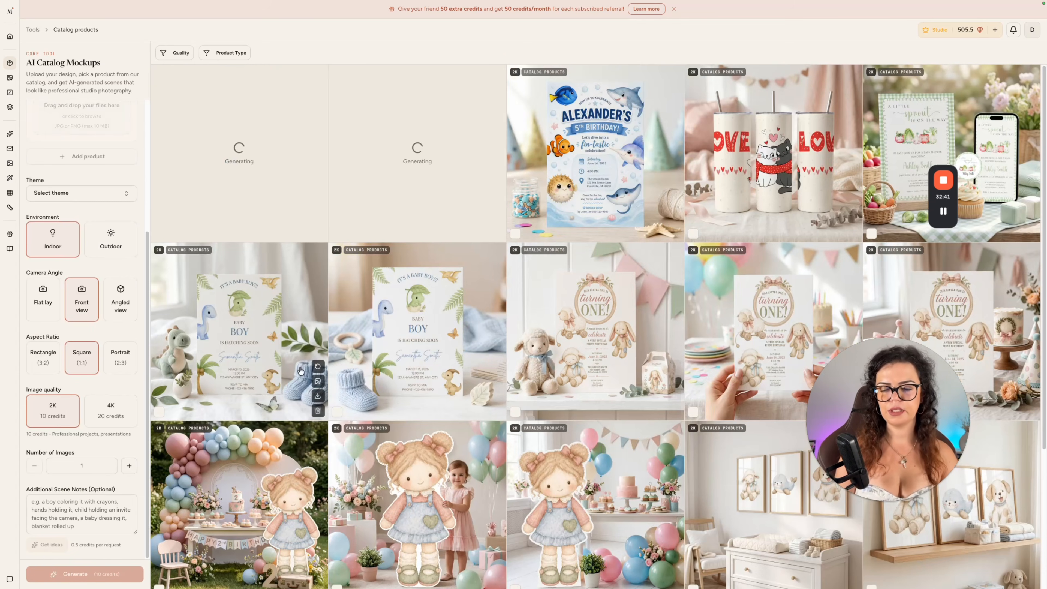
# Choose the Printable product type and set the first product to Party Prop Cutout.
pyautogui.scroll(5, 44, 188)
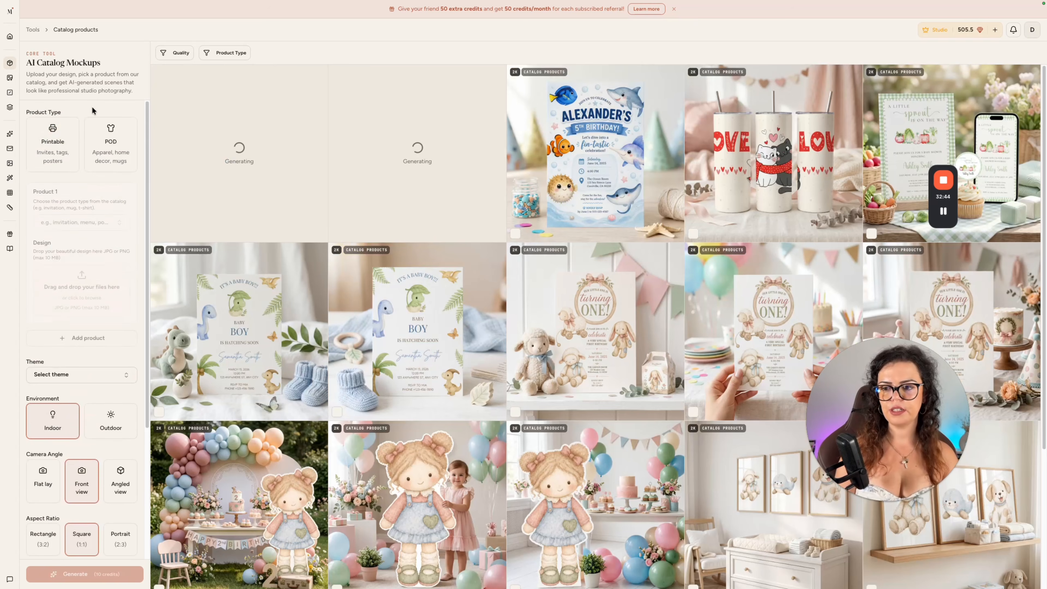
pyautogui.click(72, 223)
pyautogui.write('cu')
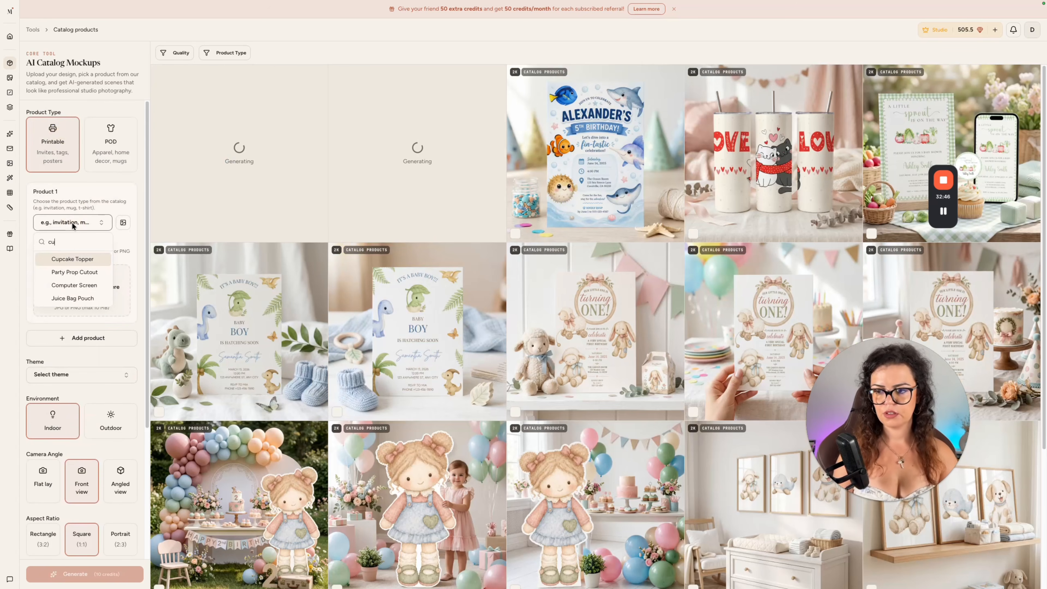
pyautogui.click(86, 273)
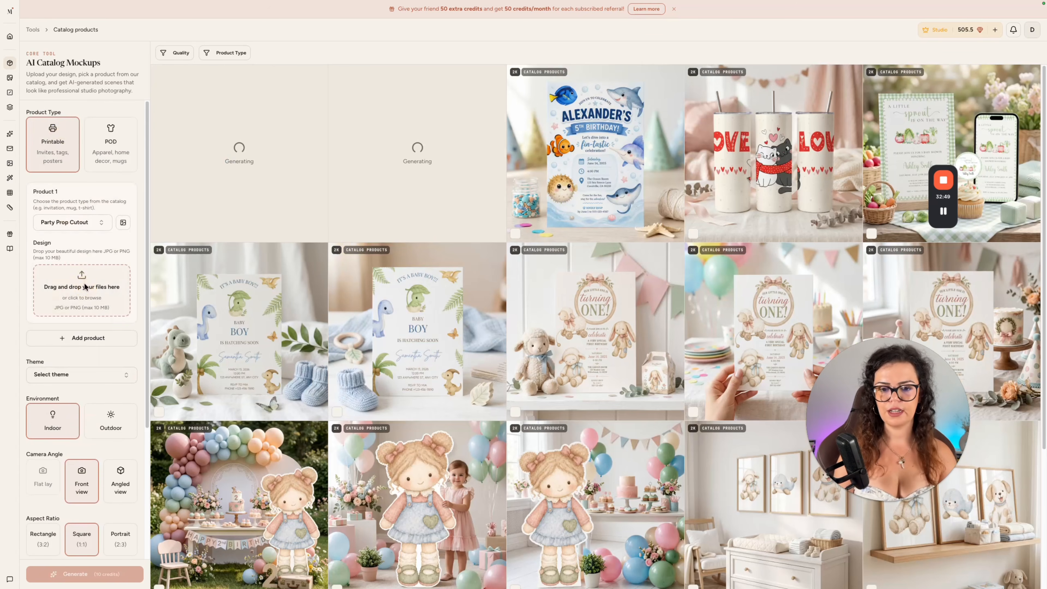
# Upload Prince 31.png from the clipart-trimmed-resized folder as the cutout's design.
pyautogui.click(84, 287)
pyautogui.scroll(-5, 670, 283)
pyautogui.scroll(-10, 669, 281)
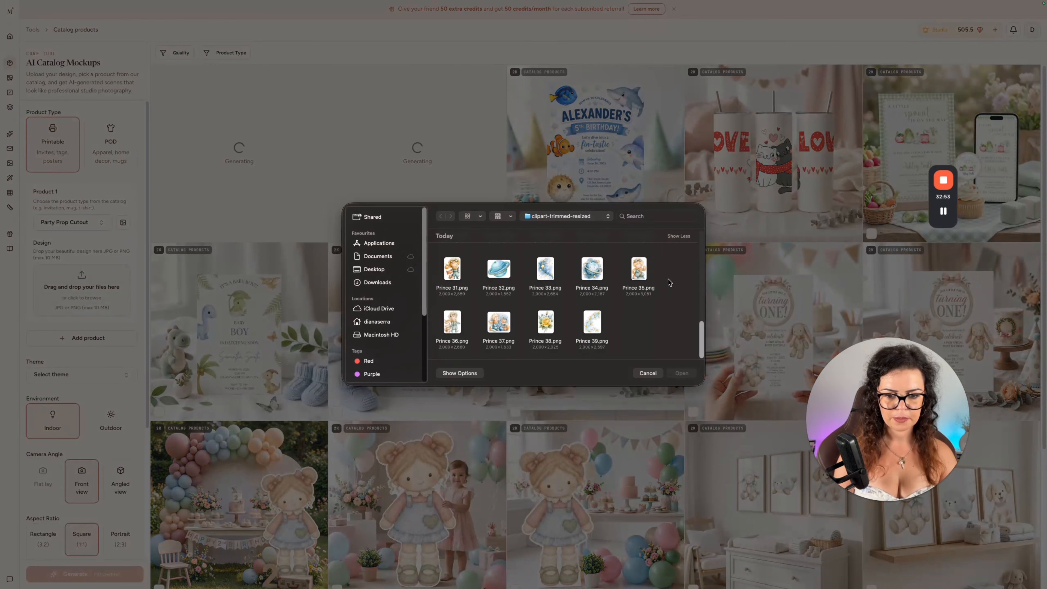
pyautogui.doubleClick(452, 269)
# Set the cutout mockup's theme to Kids birthday.
pyautogui.scroll(-3, 85, 352)
pyautogui.click(77, 302)
pyautogui.write('bir')
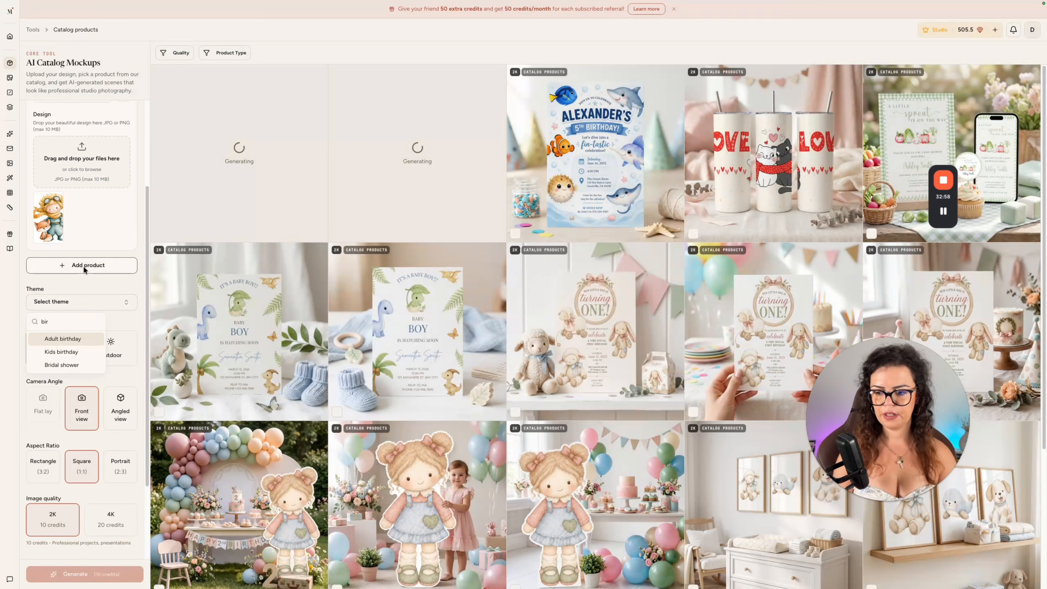
pyautogui.press('Down')
pyautogui.press('Return')
# Set the environment to Outdoor and generate two party prop cutout mockups at 2K.
pyautogui.click(115, 337)
pyautogui.scroll(-3, 83, 470)
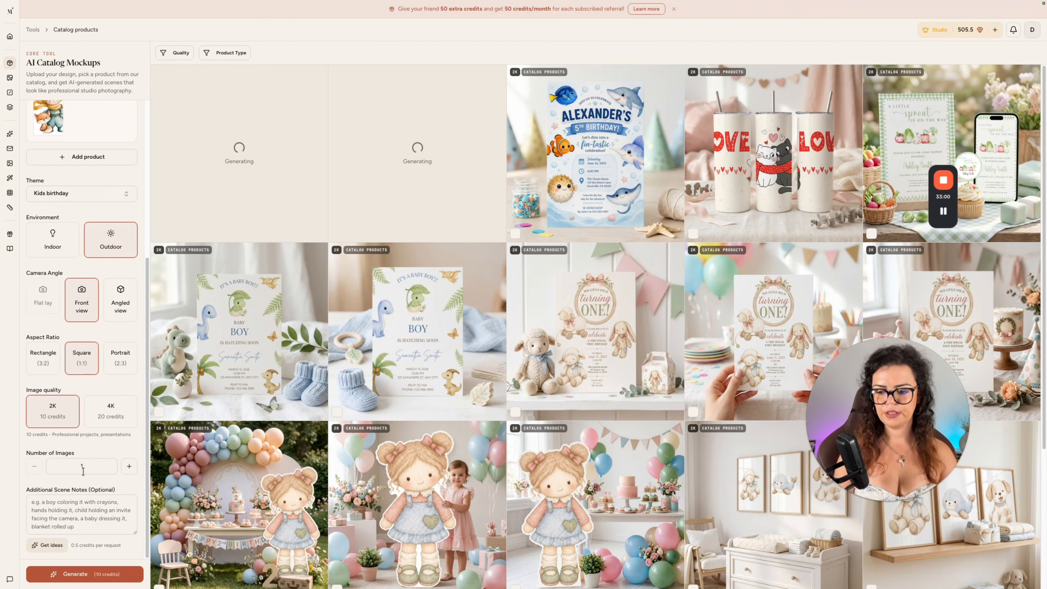
pyautogui.click(110, 576)
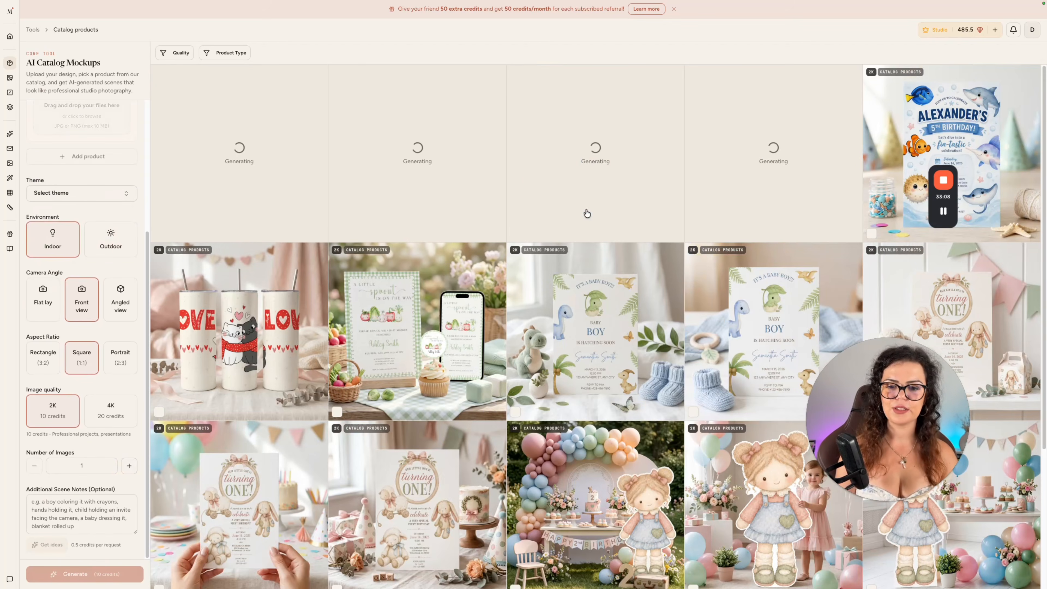
# Examine the product type options and the gallery's mockup of hands holding the first-birthday invitation.
pyautogui.scroll(4, 103, 252)
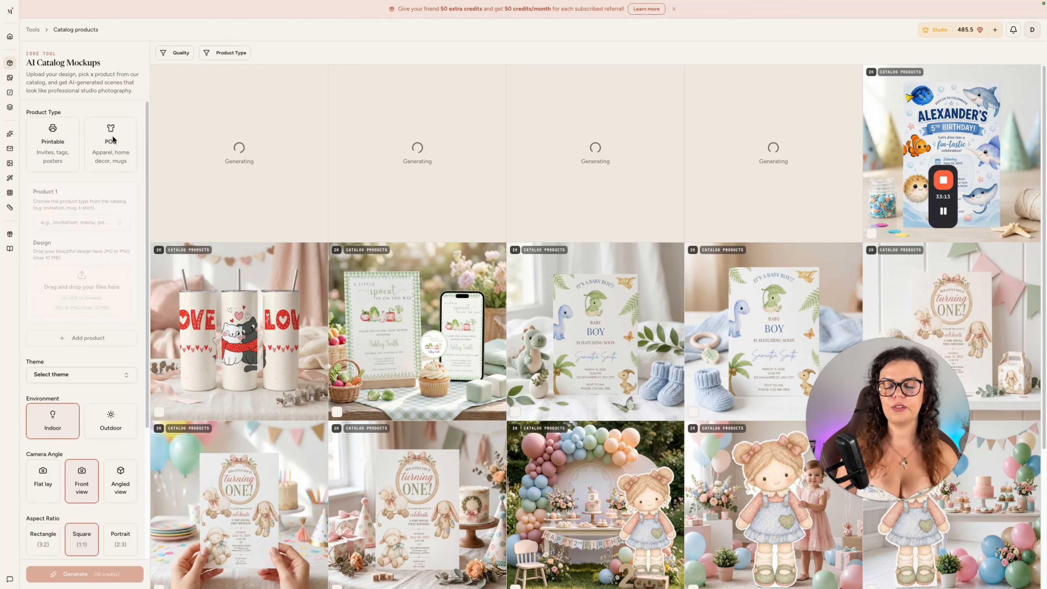
pyautogui.scroll(-3, 113, 136)
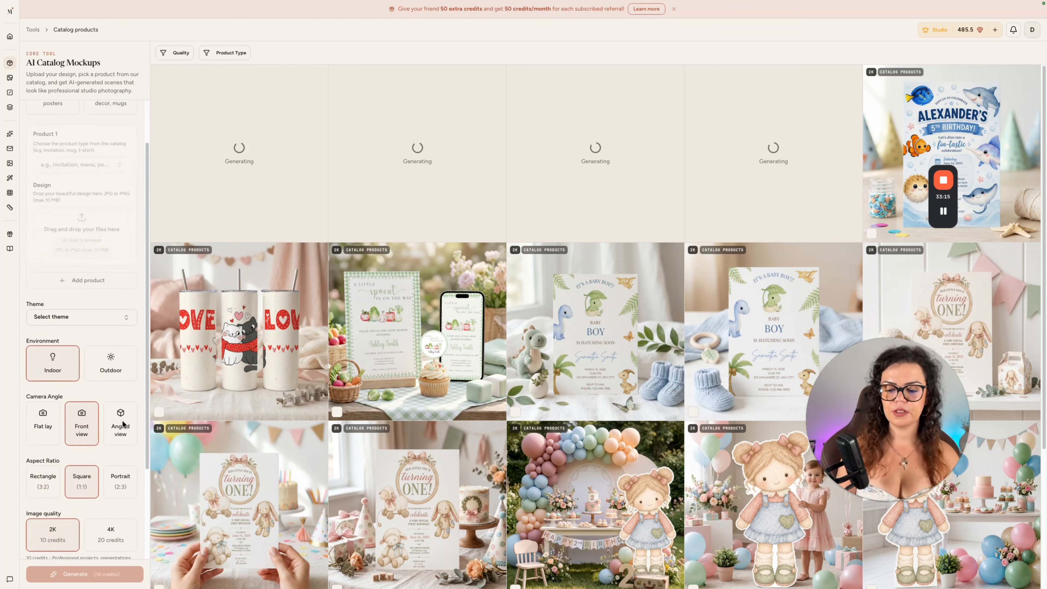
pyautogui.click(231, 461)
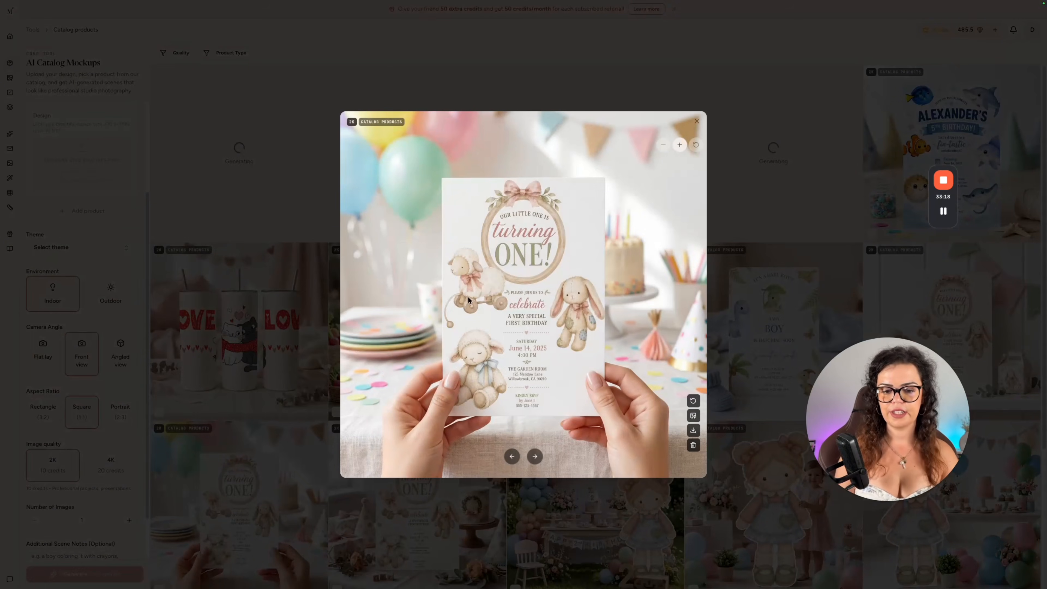
pyautogui.click(49, 151)
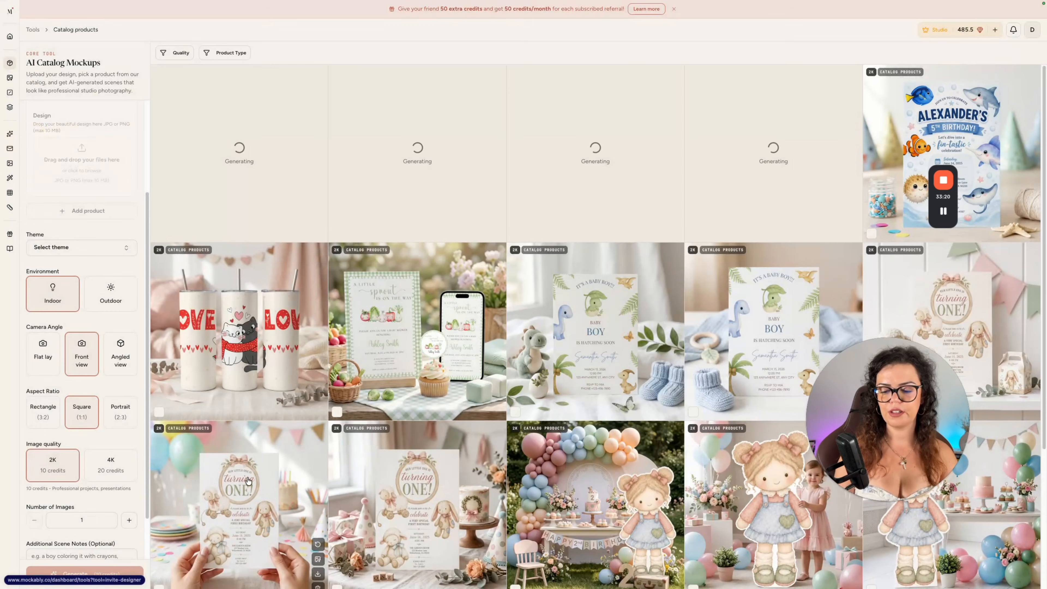
pyautogui.click(258, 475)
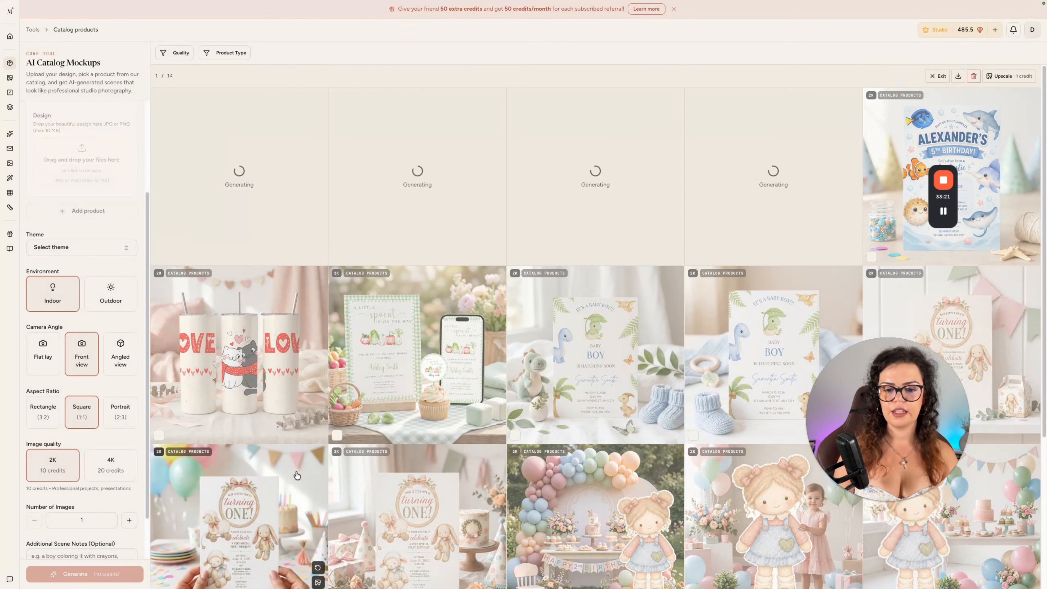
pyautogui.click(939, 78)
pyautogui.click(280, 480)
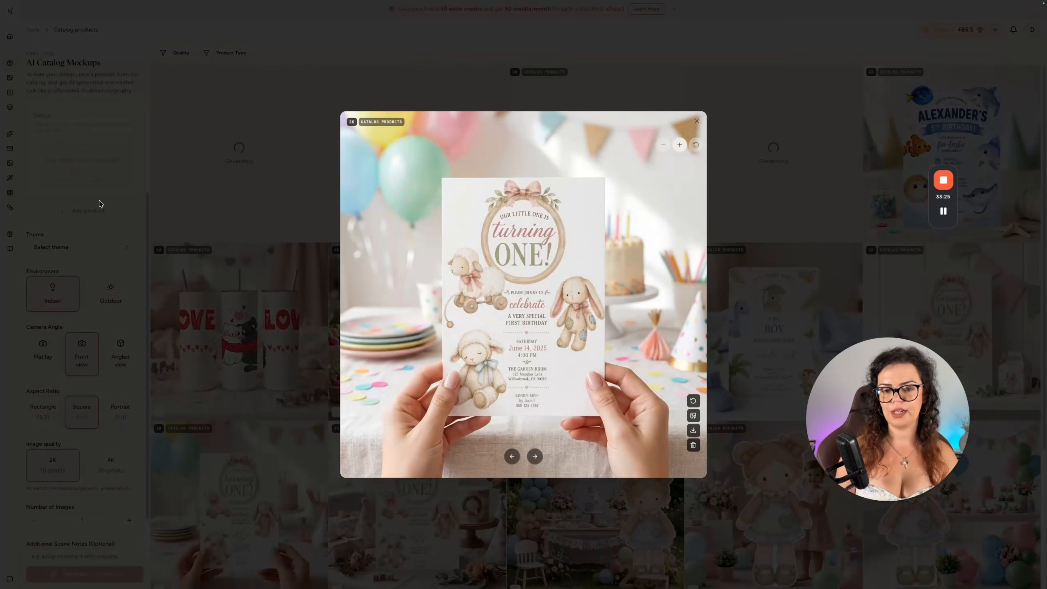
pyautogui.click(187, 184)
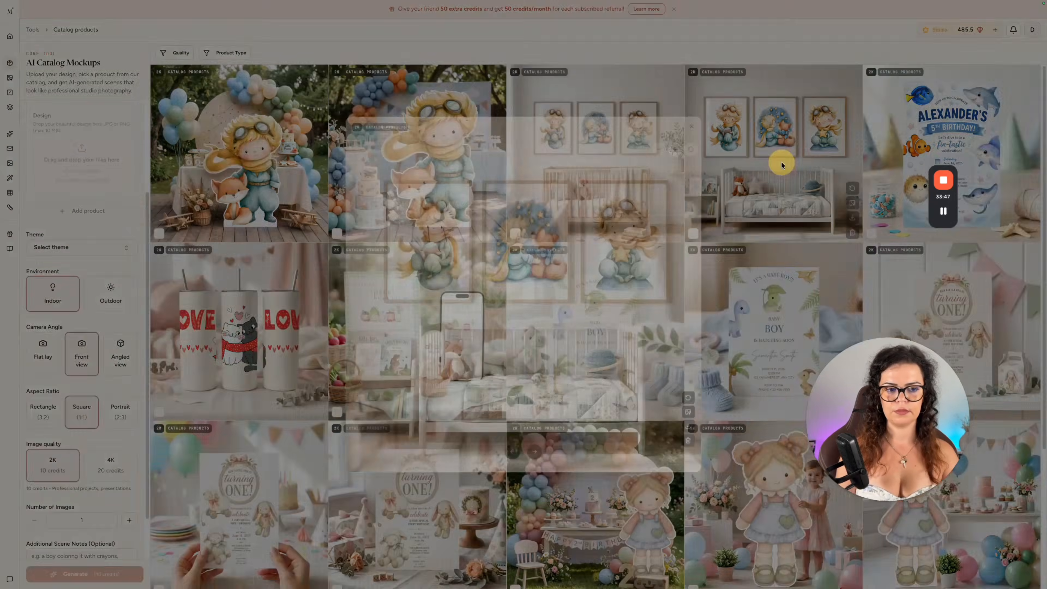
# Download the mockup of three prints above the wooden crib and the outdoor party cutout mockup with the round backdrop.
pyautogui.click(782, 163)
pyautogui.press('Left')
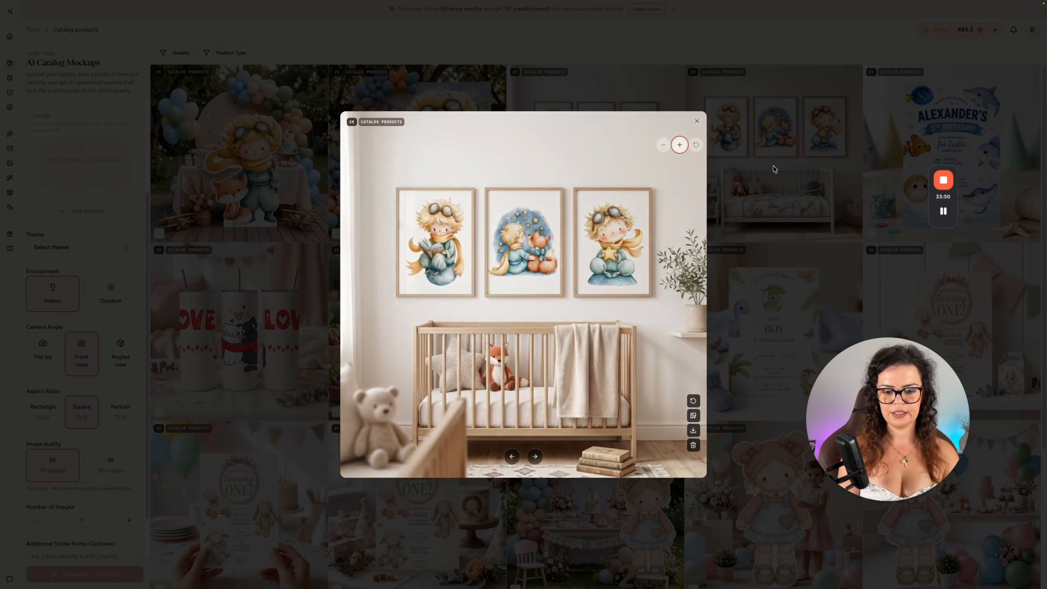
pyautogui.click(693, 431)
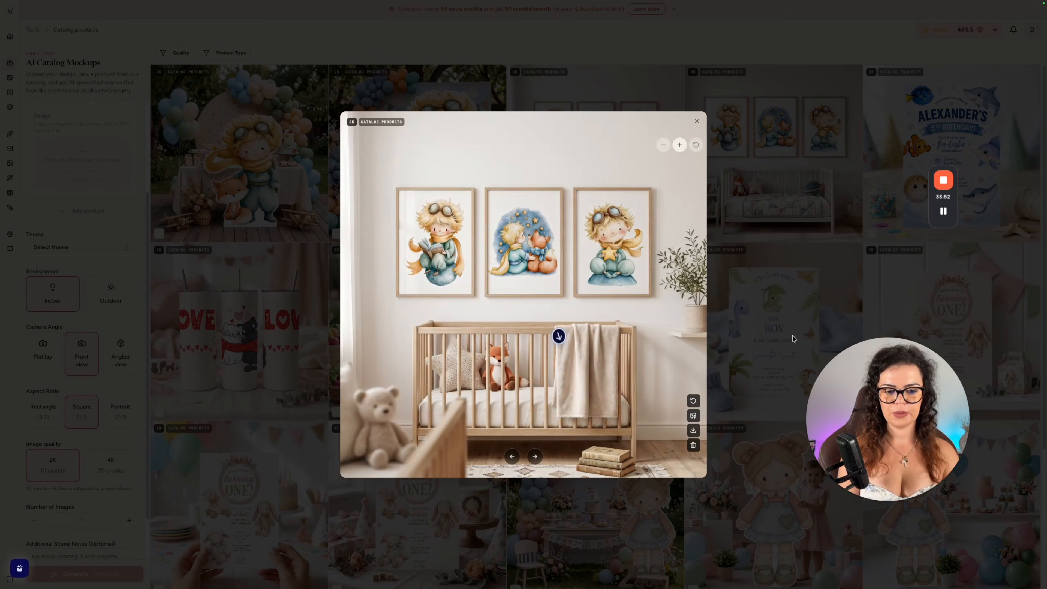
pyautogui.press('Left')
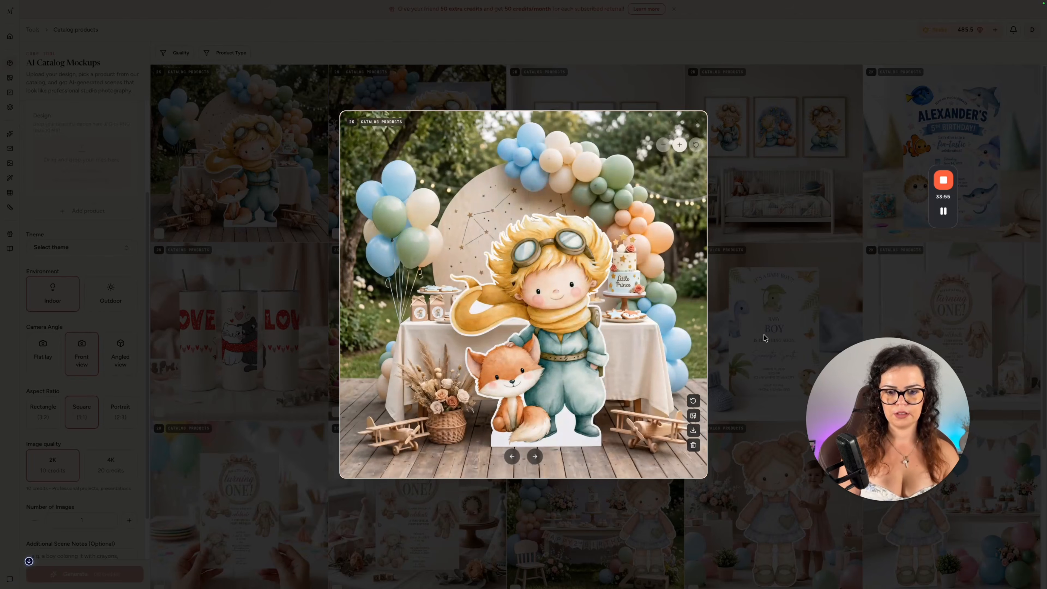
pyautogui.click(694, 431)
pyautogui.press('Escape')
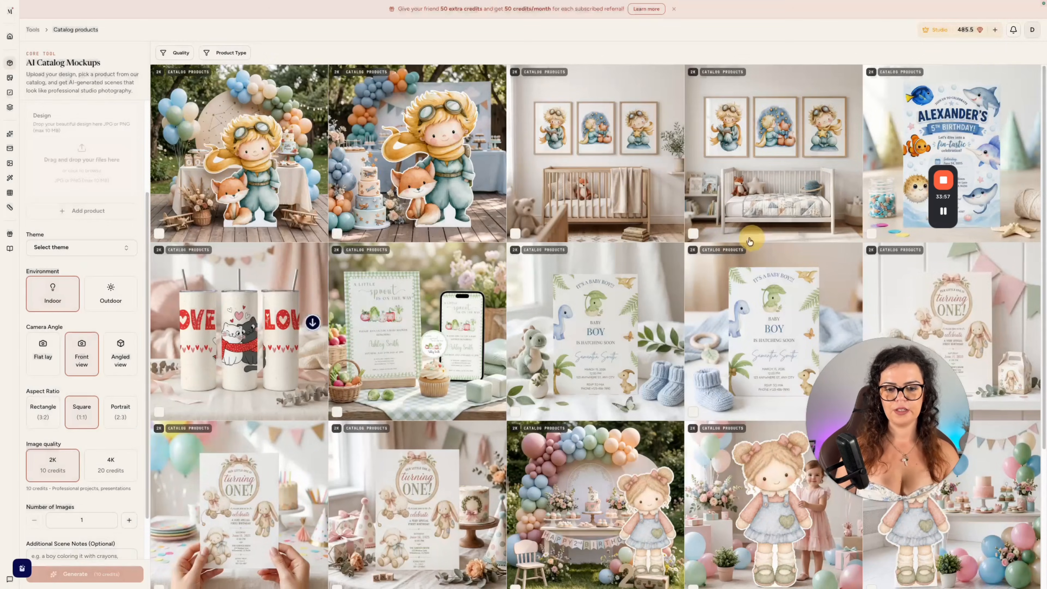
# Switch to Canva and look over the listing design.
pyautogui.hotkey('ctrl', 'Left')
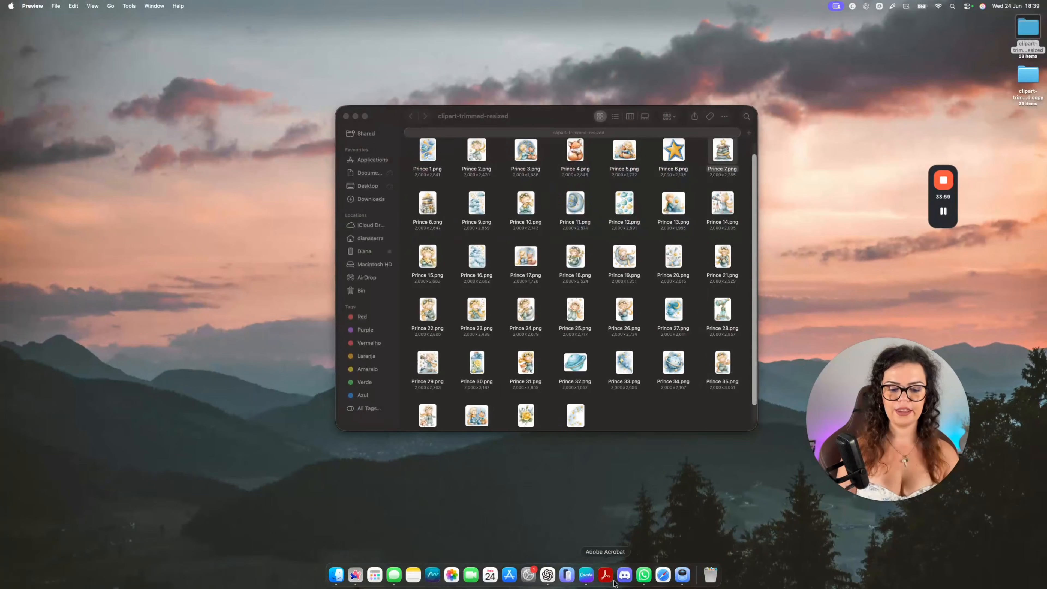
pyautogui.click(587, 574)
pyautogui.scroll(-15, 690, 249)
pyautogui.scroll(15, 731, 446)
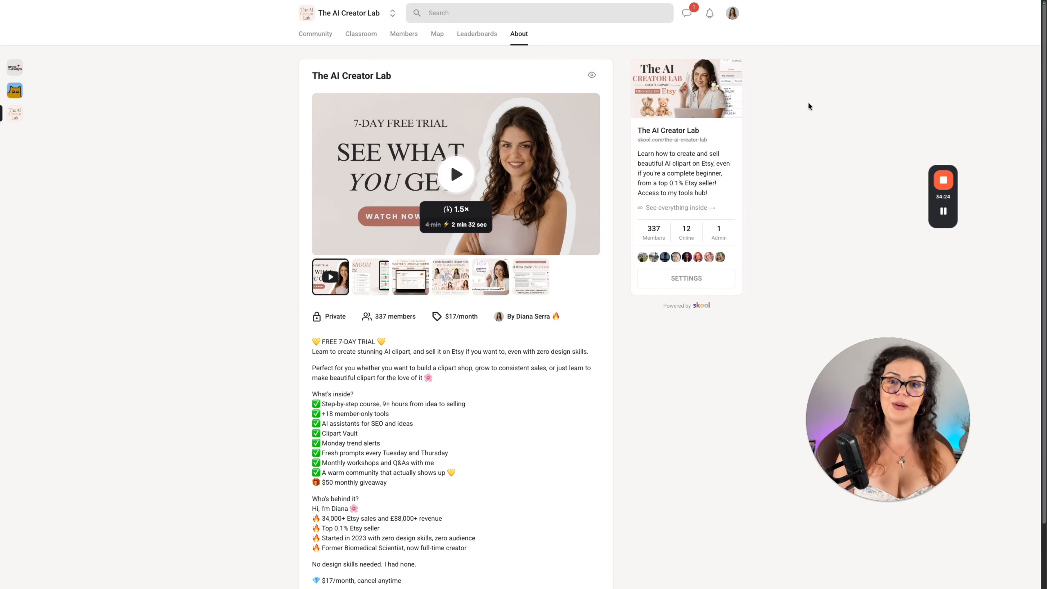
# Examine Module 2 — Create Your Clipart in the Skool classroom, expanding its Other AI Tools and Midjourney Mastery sections.
pyautogui.click(361, 33)
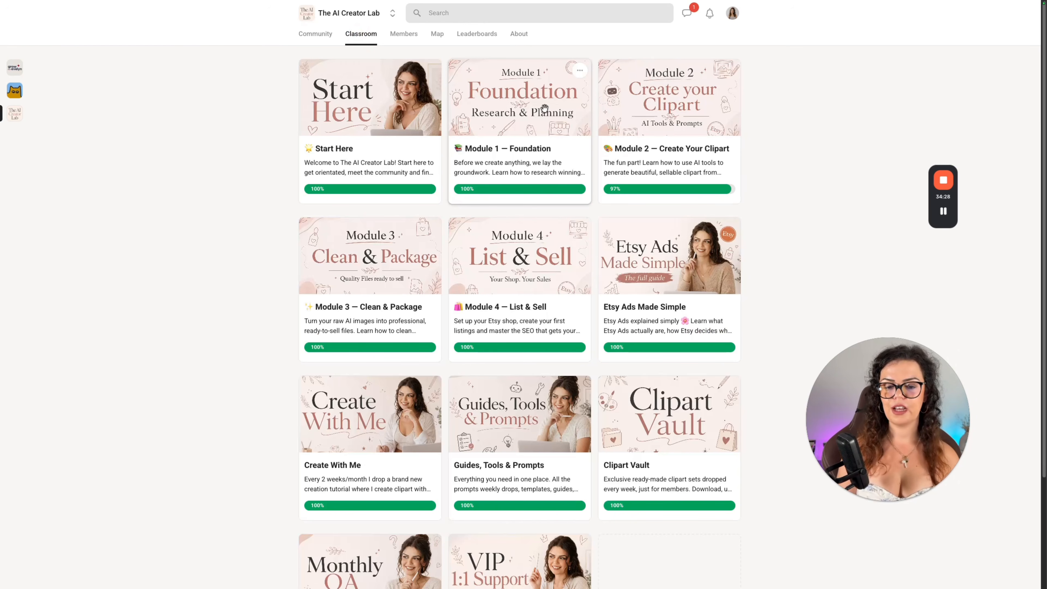
pyautogui.click(711, 109)
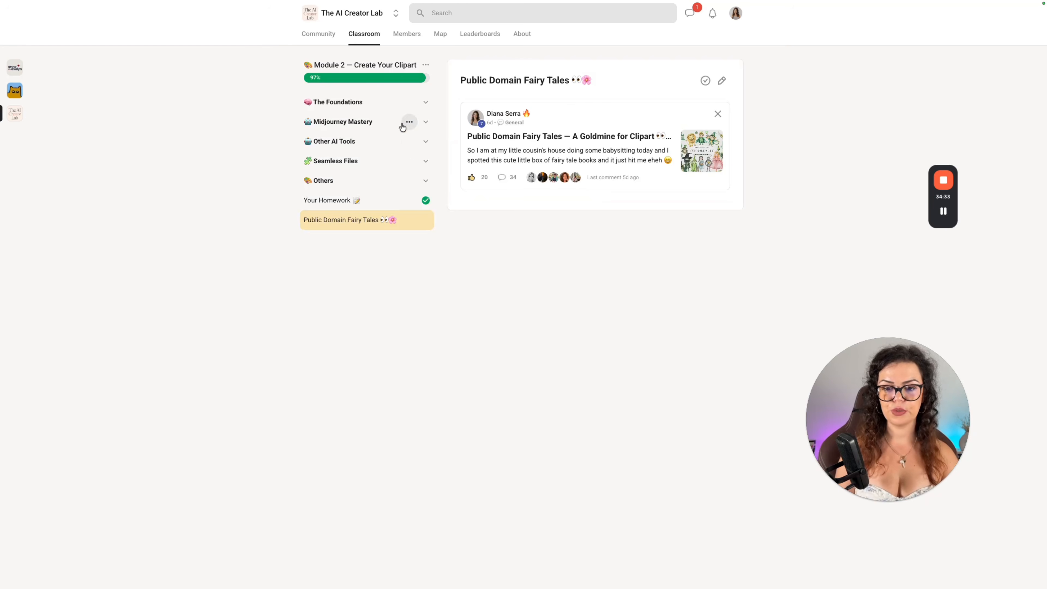
pyautogui.click(424, 143)
pyautogui.click(426, 122)
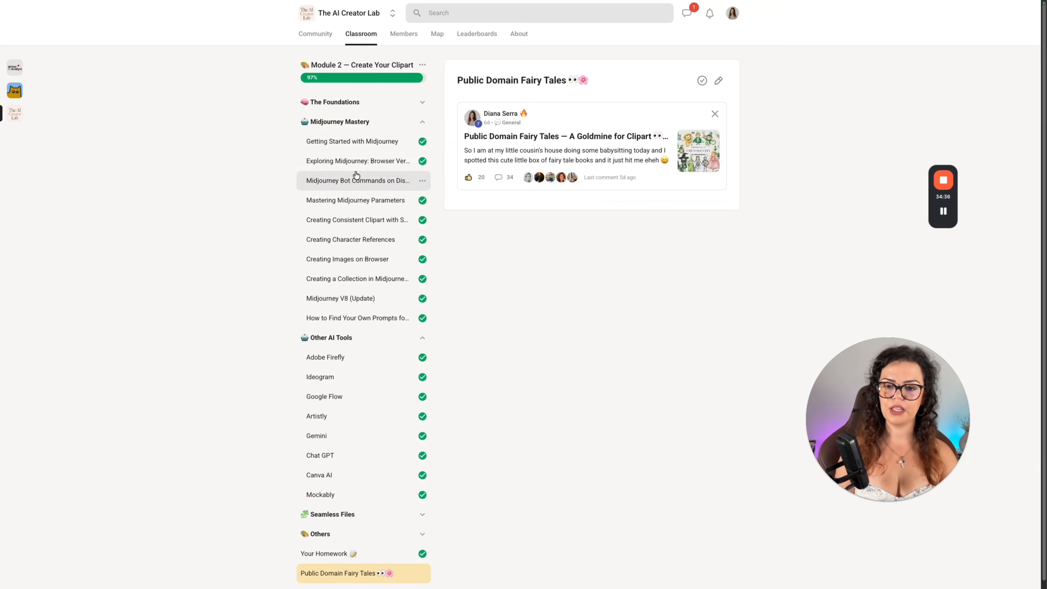
# Examine the lessons of Module 3 — Clean & Package and Module 4 — List & Sell, including Your Listing Images & Video.
pyautogui.click(362, 38)
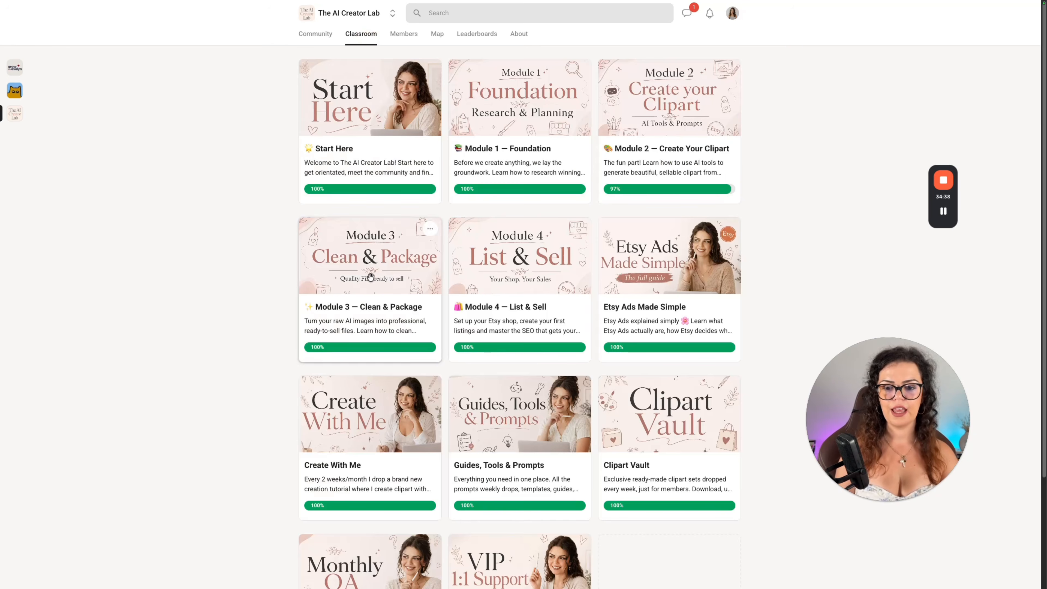
pyautogui.click(363, 279)
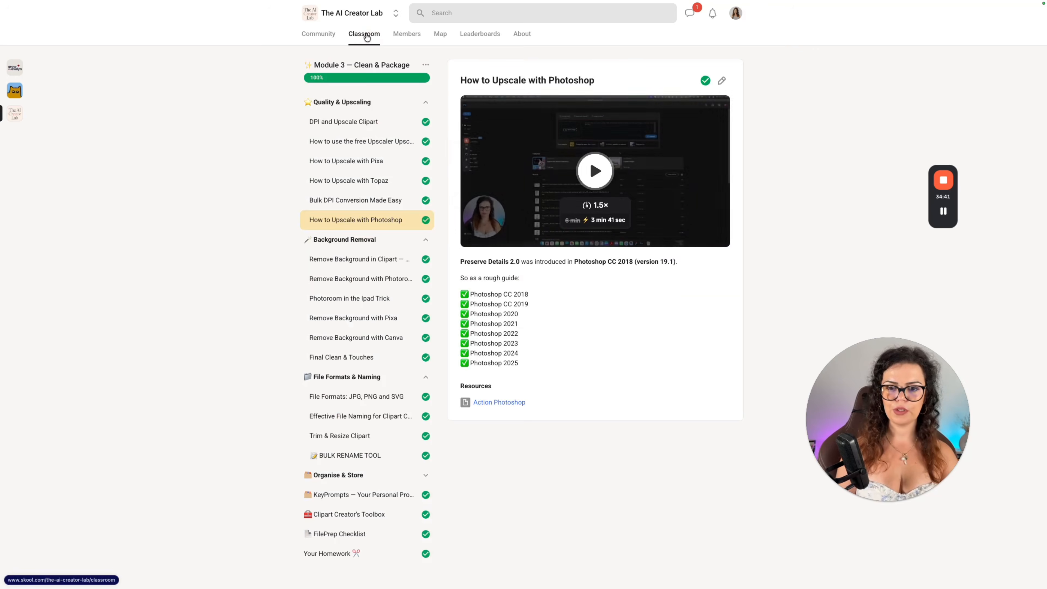
pyautogui.click(366, 36)
pyautogui.click(506, 225)
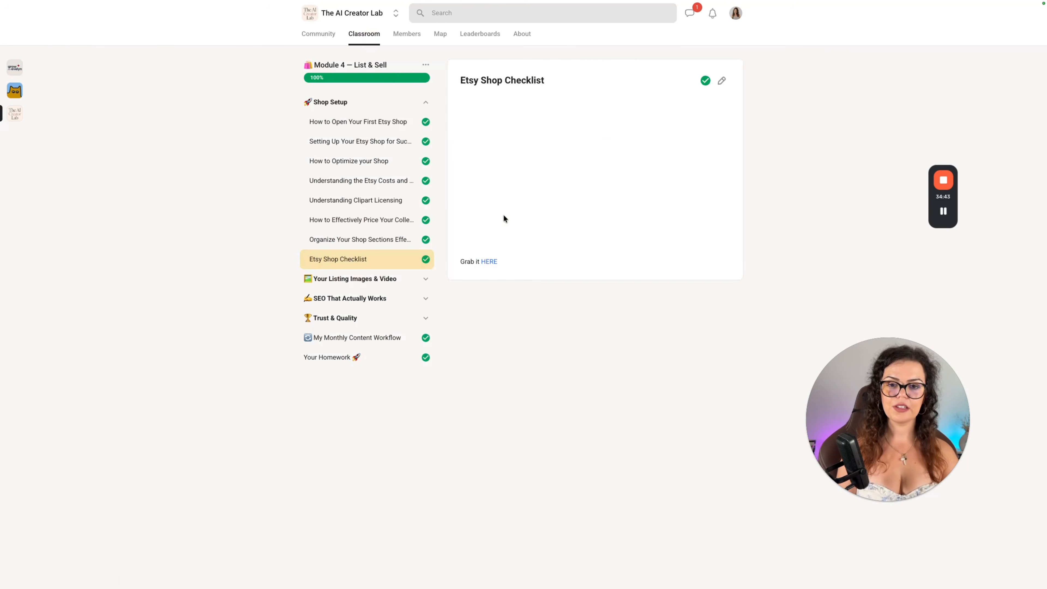
pyautogui.scroll(-1, 375, 337)
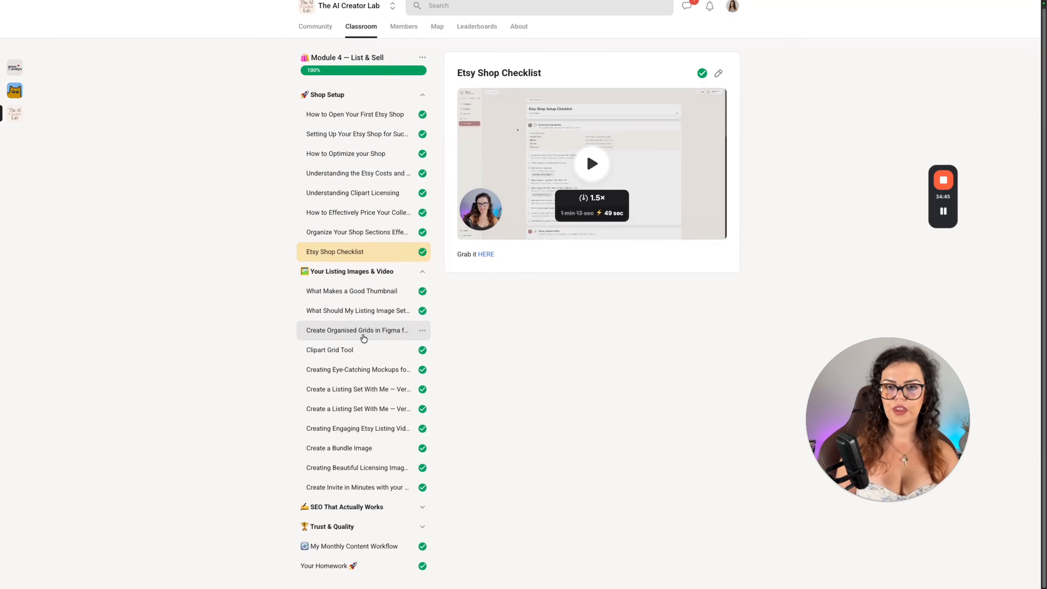
# View the Stickers Workshop lesson in the Create With Me course and look over the full classroom course list.
pyautogui.click(361, 29)
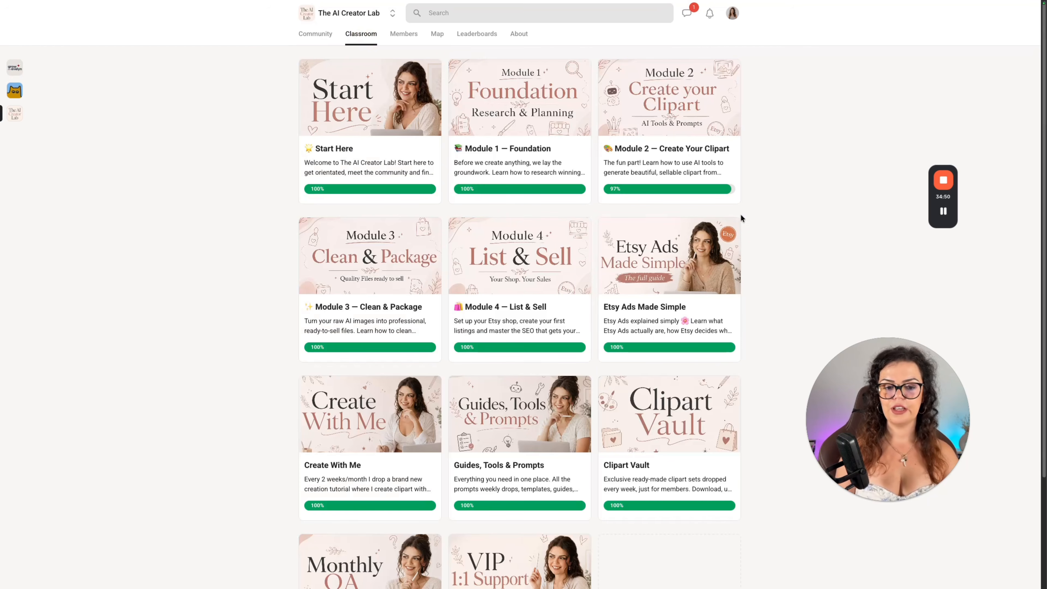
pyautogui.click(379, 418)
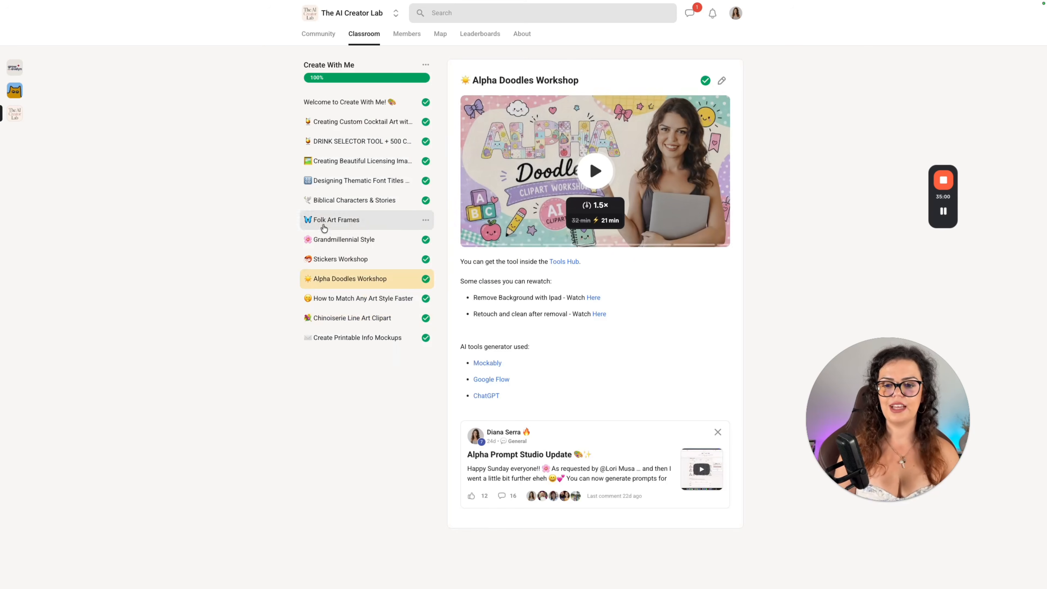
pyautogui.click(359, 255)
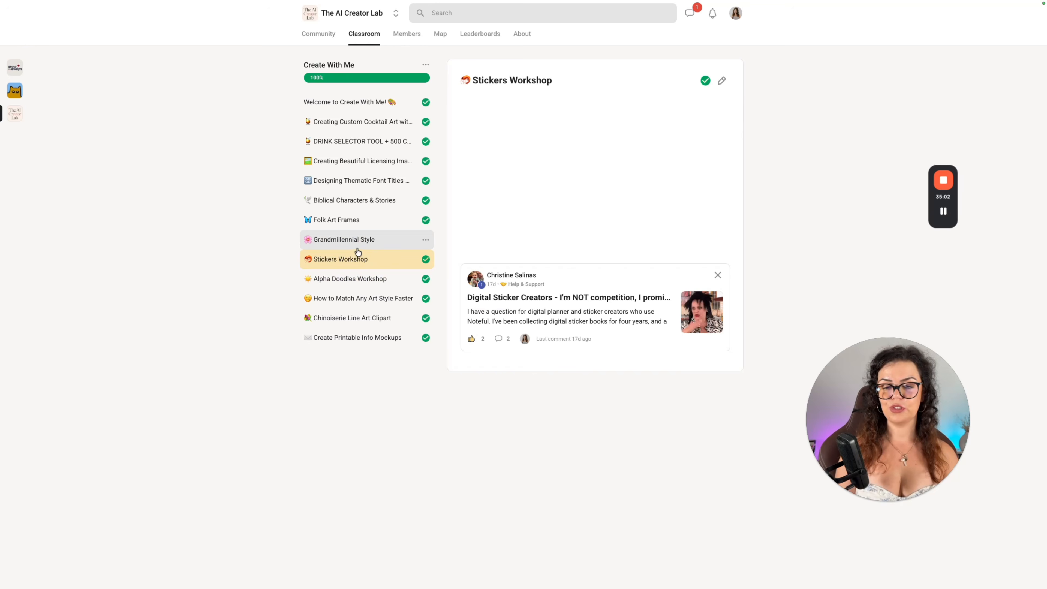
pyautogui.click(364, 33)
pyautogui.scroll(-4, 611, 292)
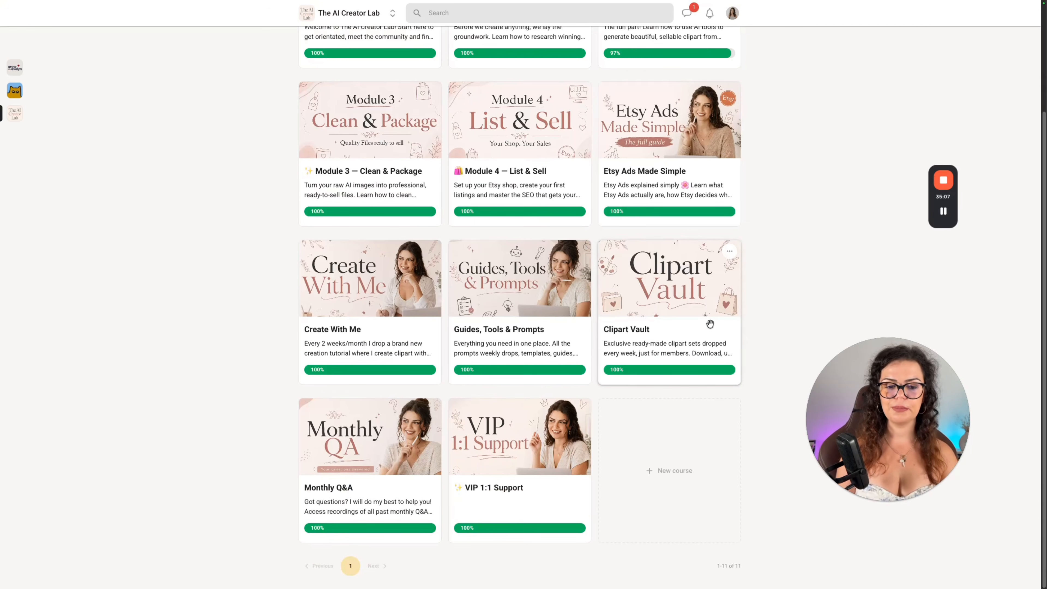
pyautogui.scroll(3, 710, 324)
# Switch to the AI Creator Lab tools hub and view all tools and the Creator Flow Board.
pyautogui.moveTo(1, 124)
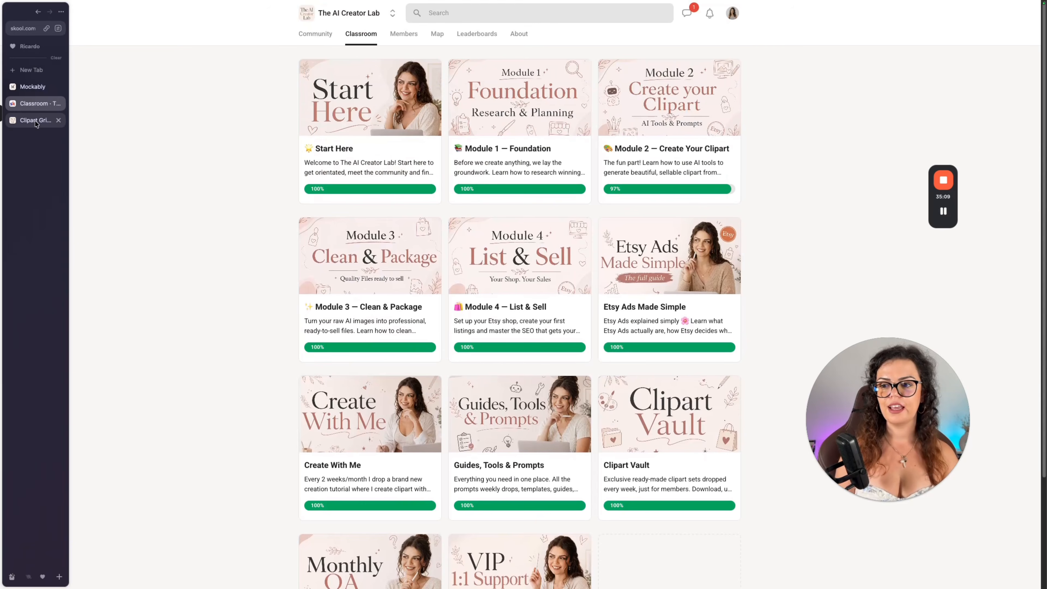
pyautogui.click(35, 120)
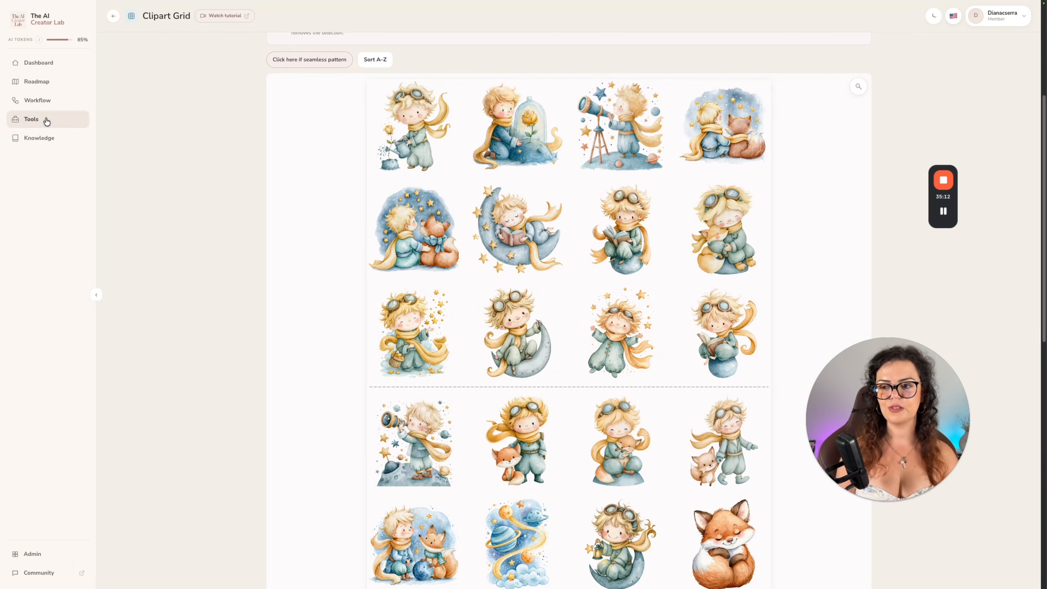
pyautogui.click(81, 119)
pyautogui.click(275, 82)
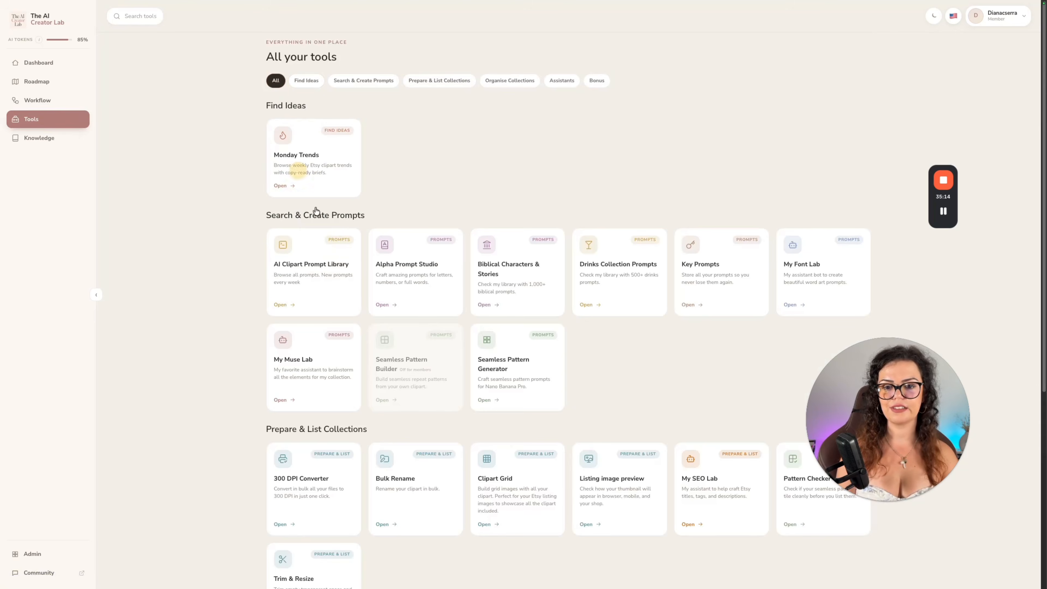
pyautogui.click(35, 102)
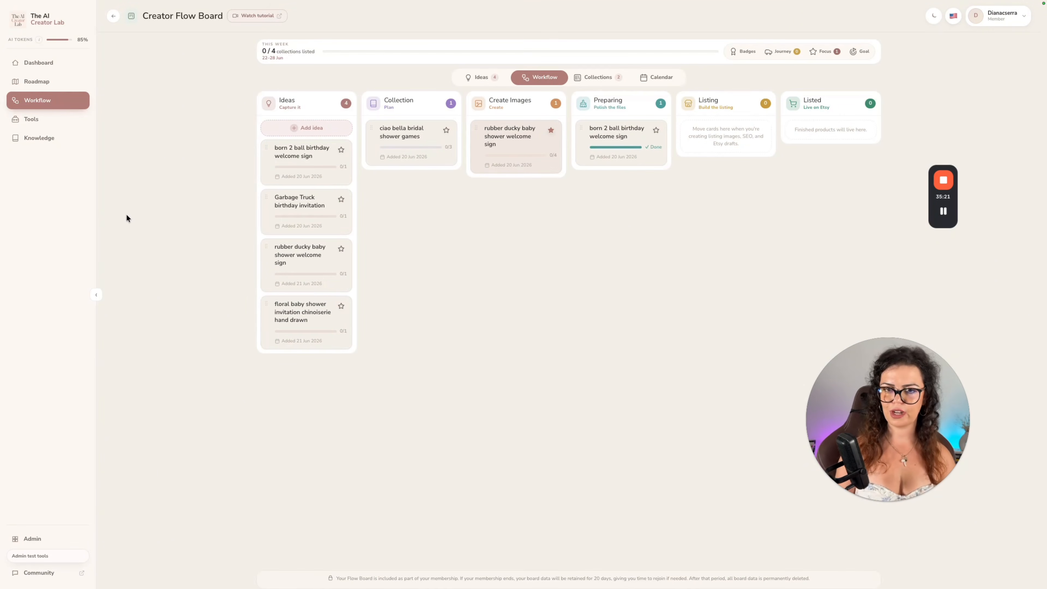
# Return to the Skool community and open its About page.
pyautogui.moveTo(3, 202)
pyautogui.click(29, 104)
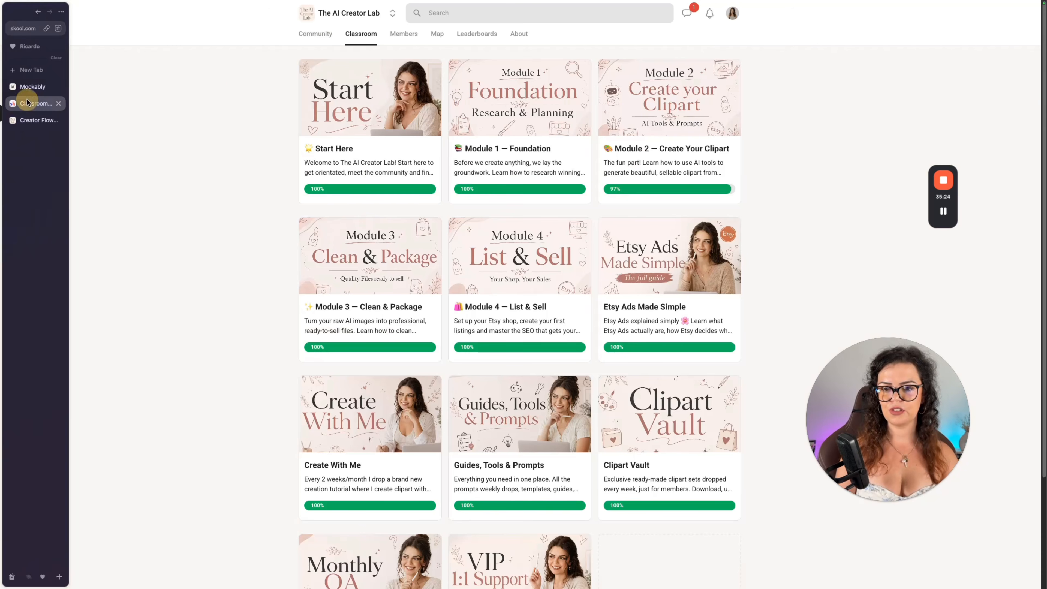
pyautogui.click(521, 36)
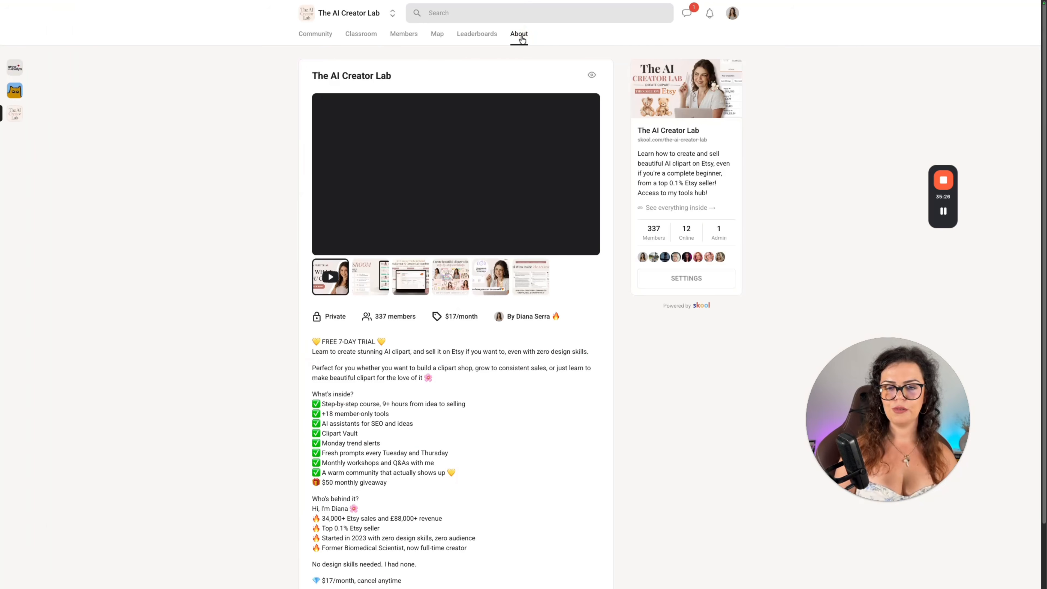